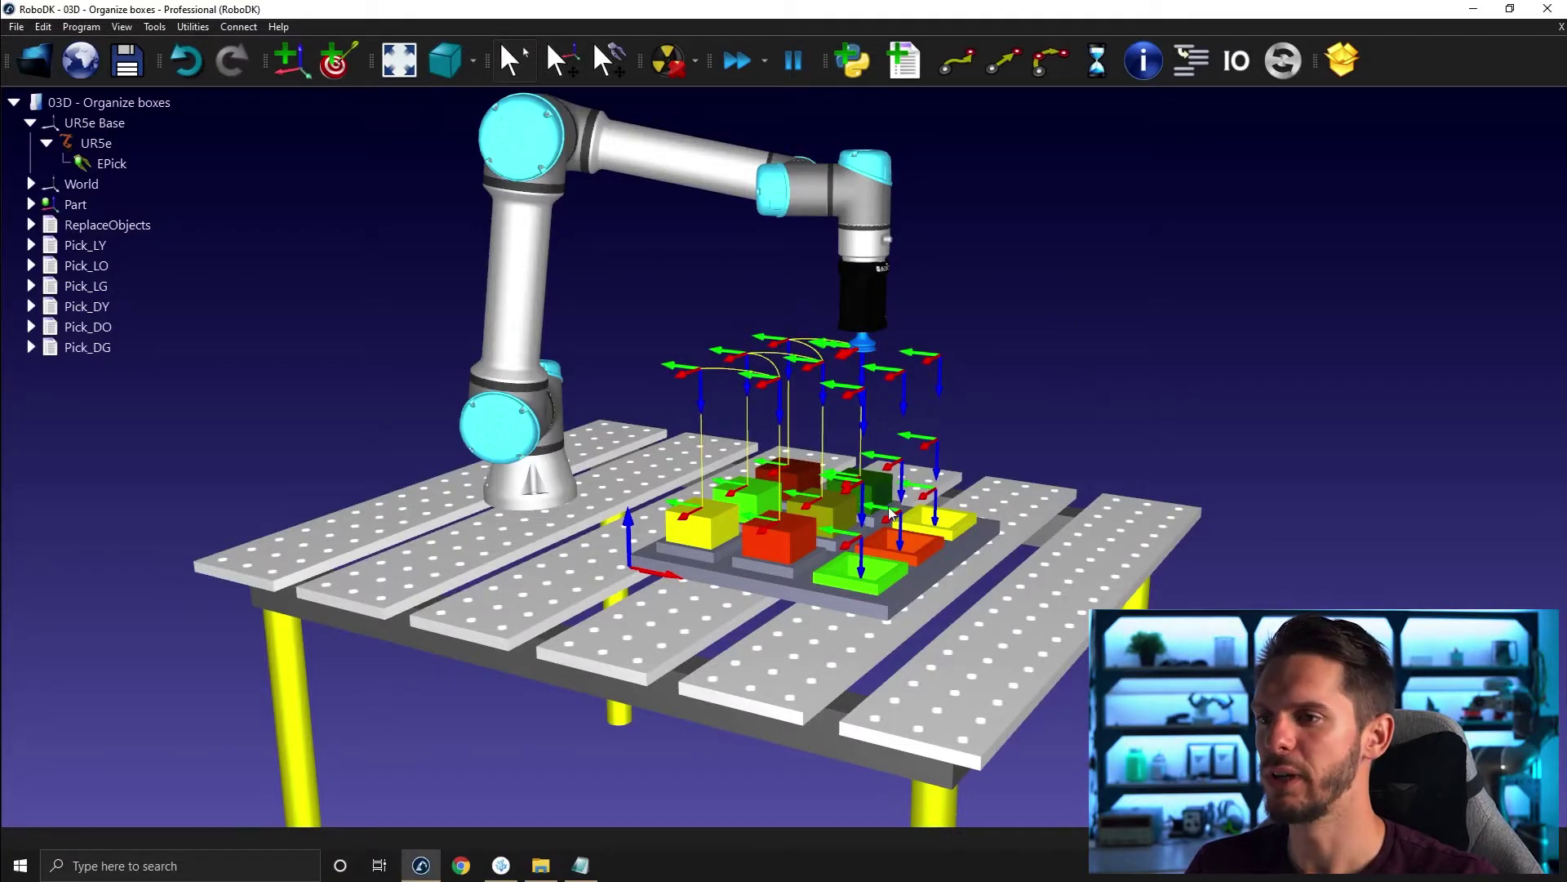
Inspect the station from several angles with target and object name labels shown, then hide them
{"action": "scroll", "coordinate": [945, 452], "scroll_direction": "up", "scroll_amount": 5}
{"action": "scroll", "coordinate": [944, 451], "scroll_direction": "up", "scroll_amount": 1}
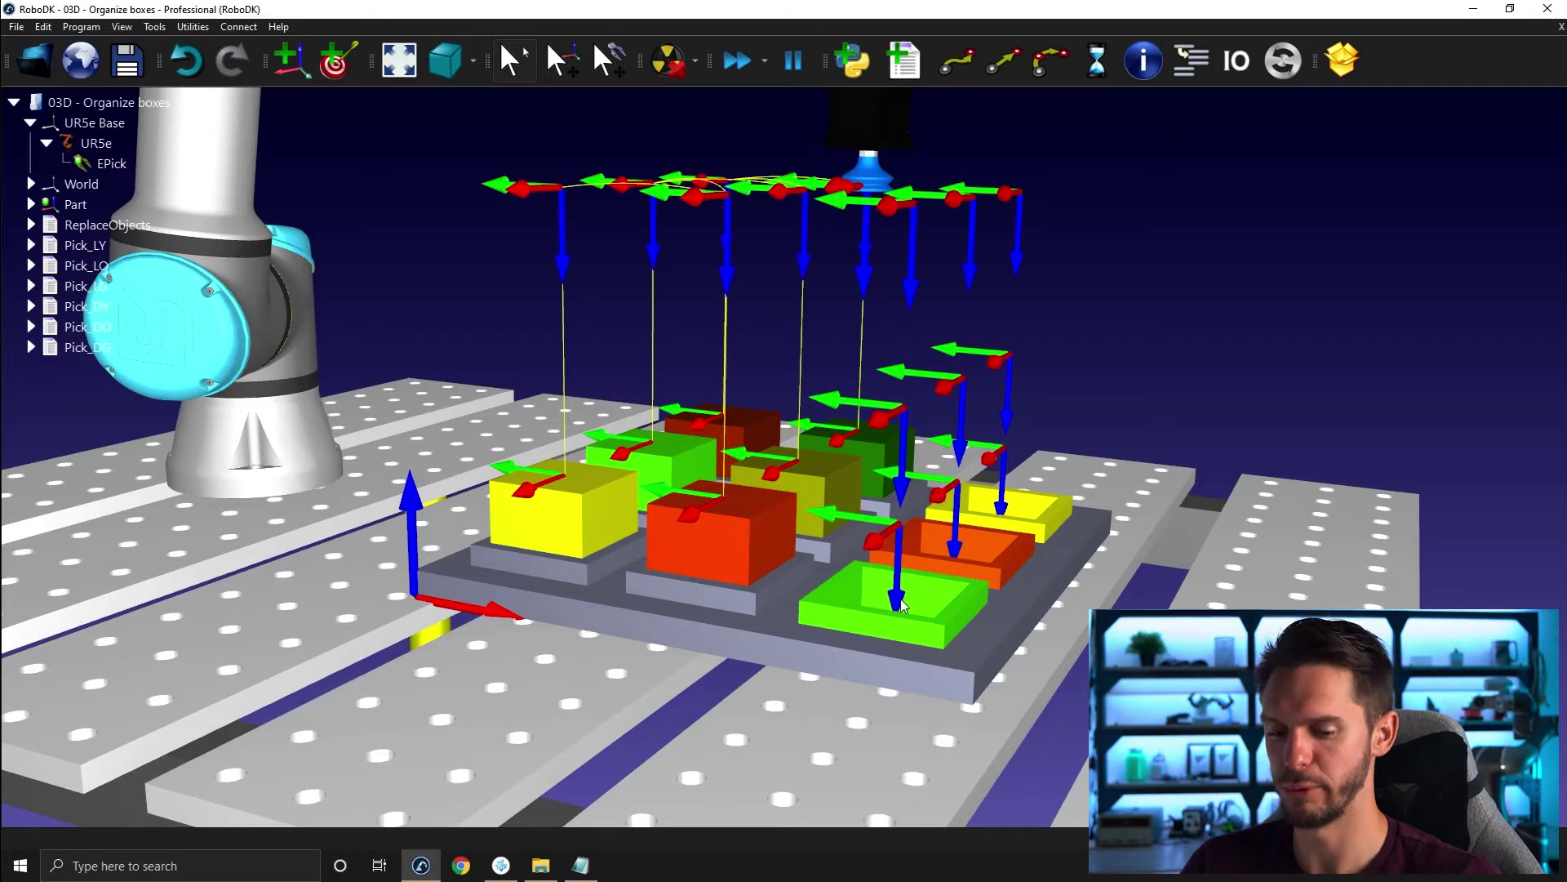
{"action": "key", "text": "slash"}
{"action": "left_click_drag", "start_coordinate": [900, 605], "coordinate": [996, 489]}
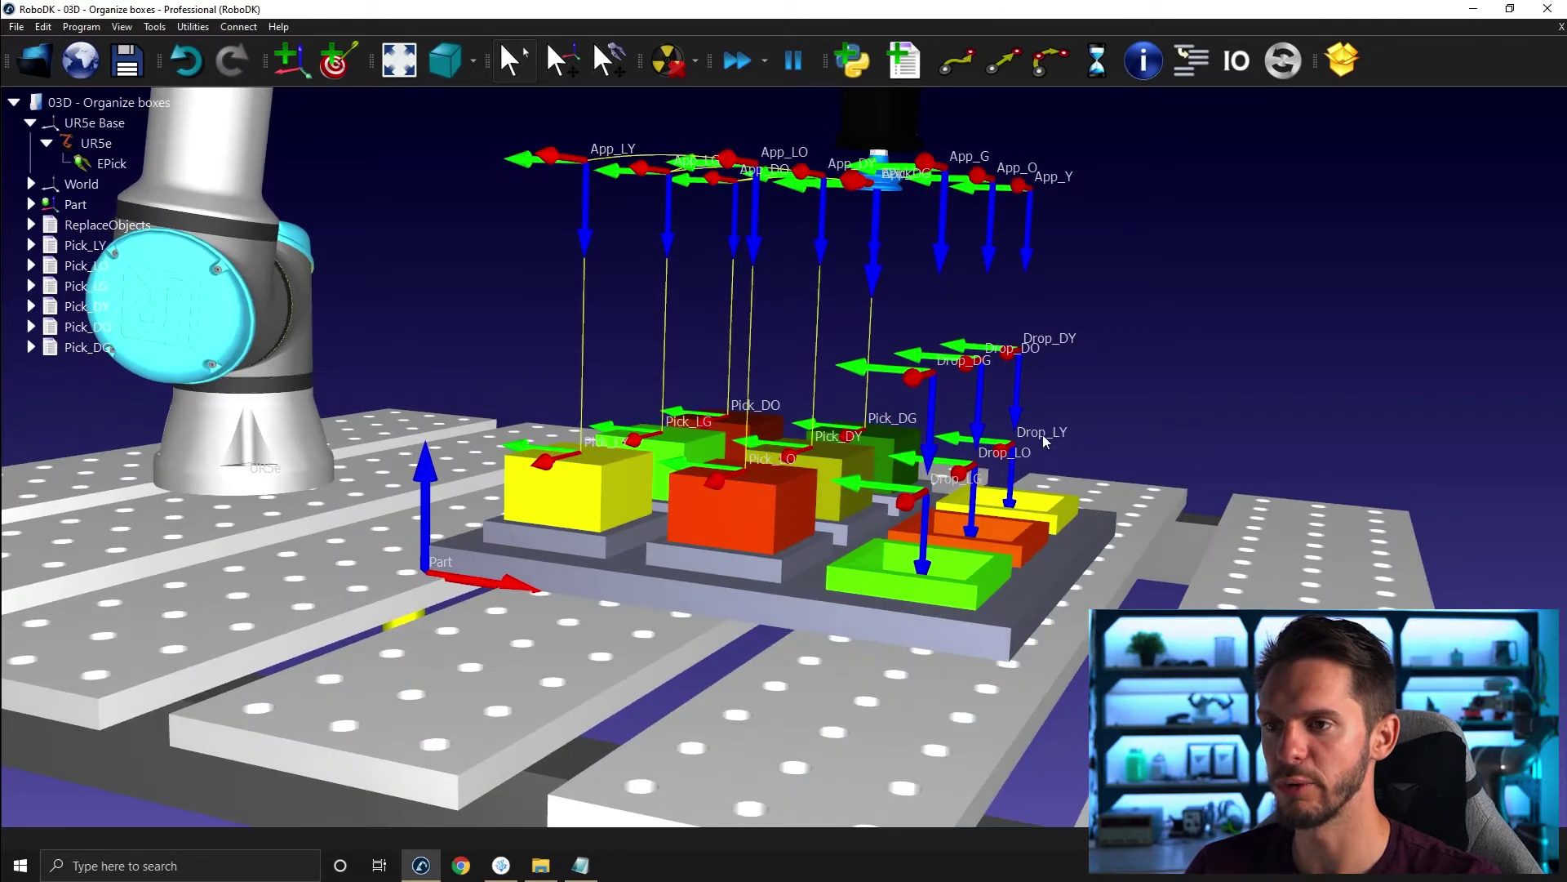
{"action": "left_click_drag", "start_coordinate": [1056, 433], "coordinate": [959, 374]}
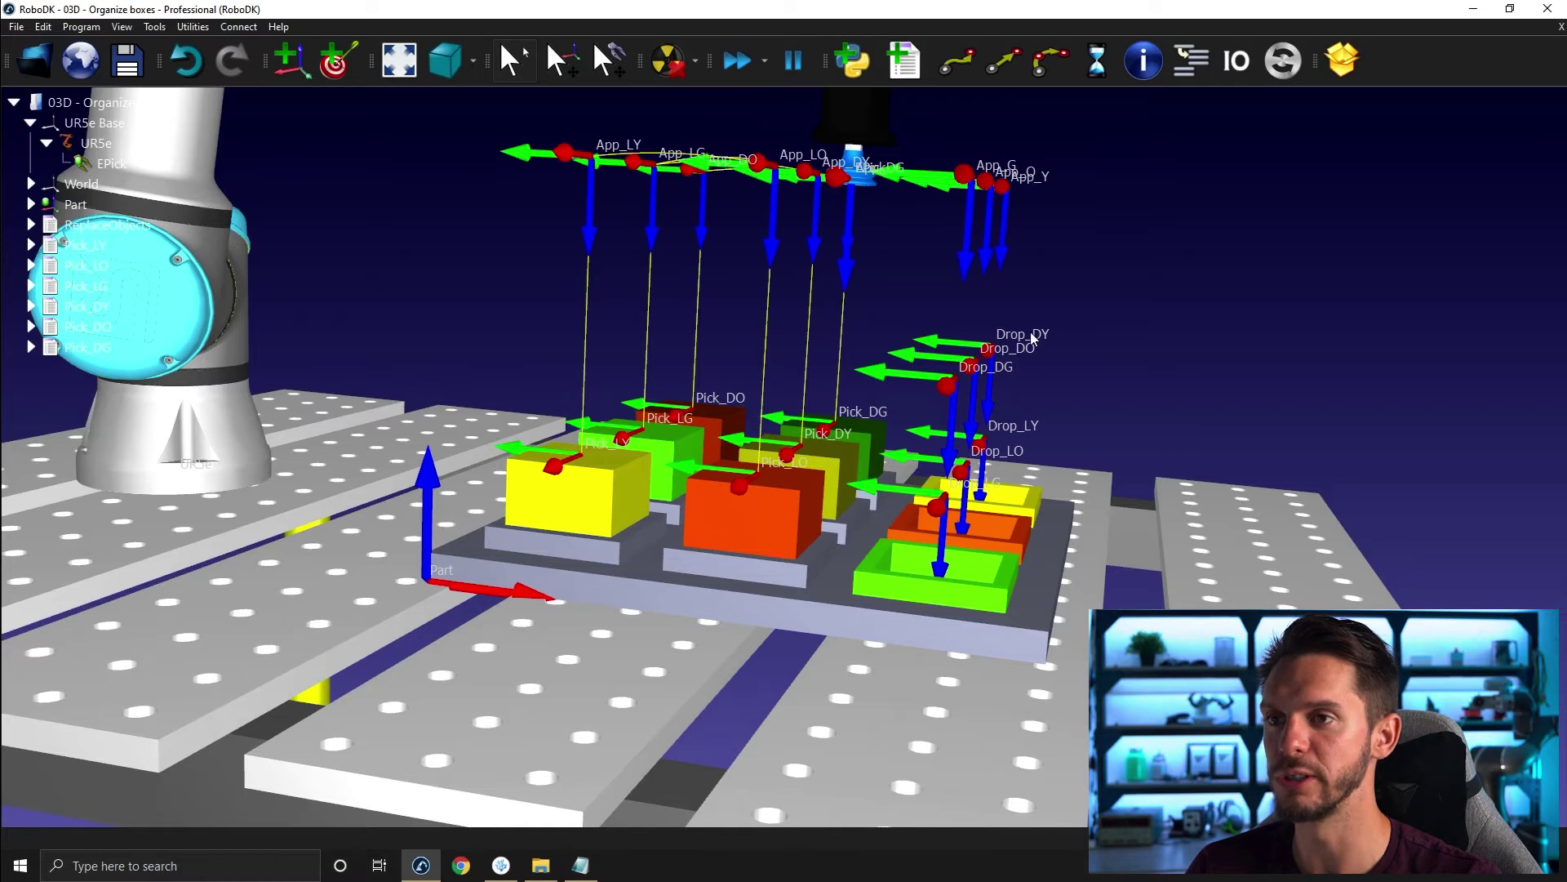
{"action": "left_click_drag", "start_coordinate": [1060, 227], "coordinate": [947, 247]}
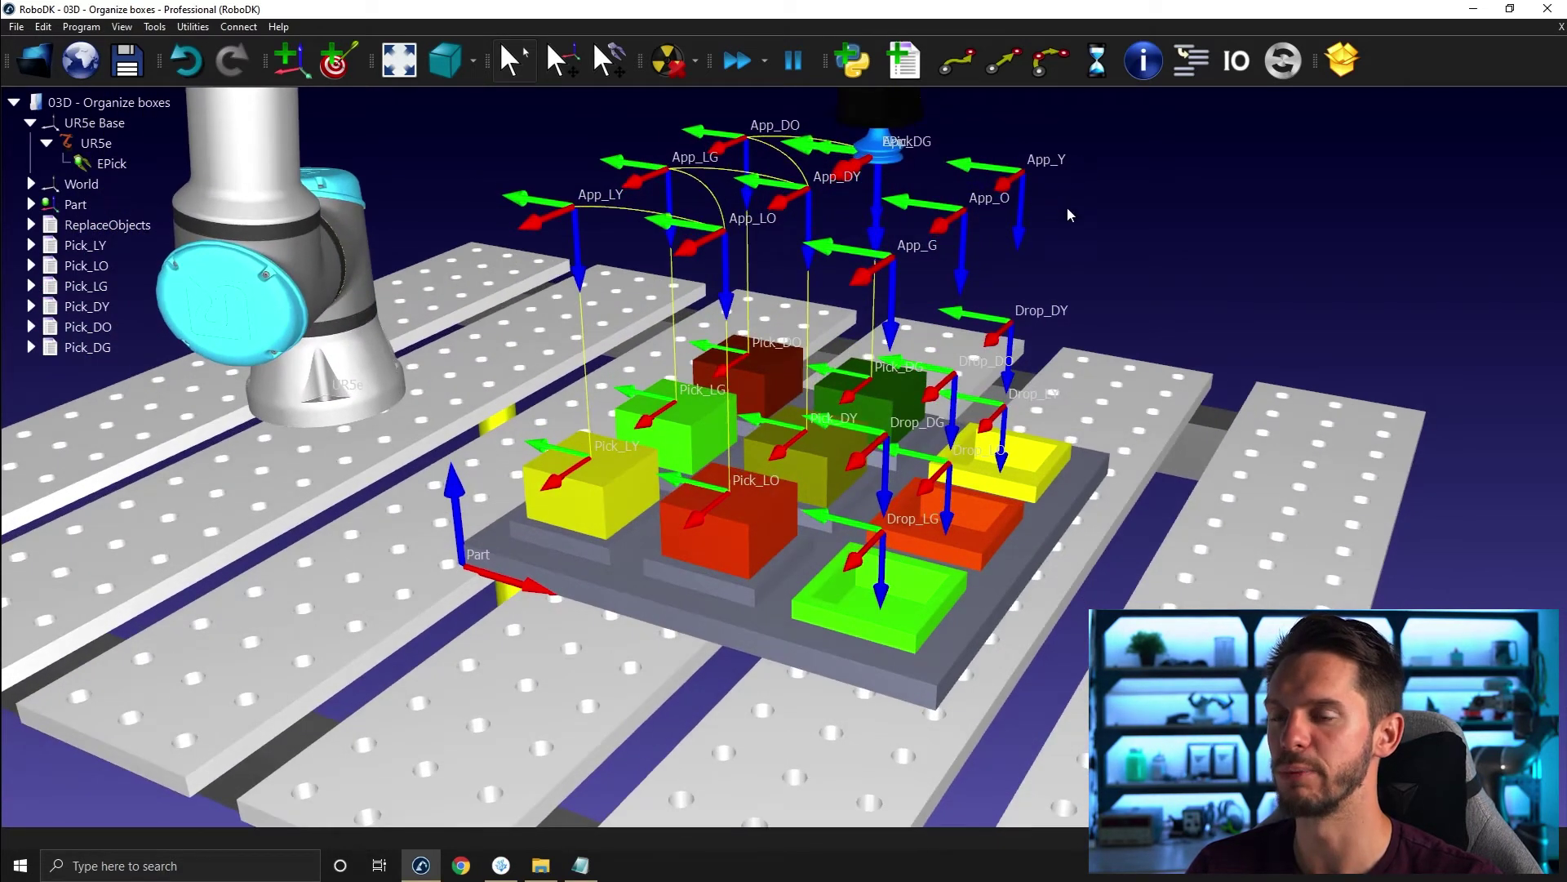
{"action": "key", "text": "slash"}
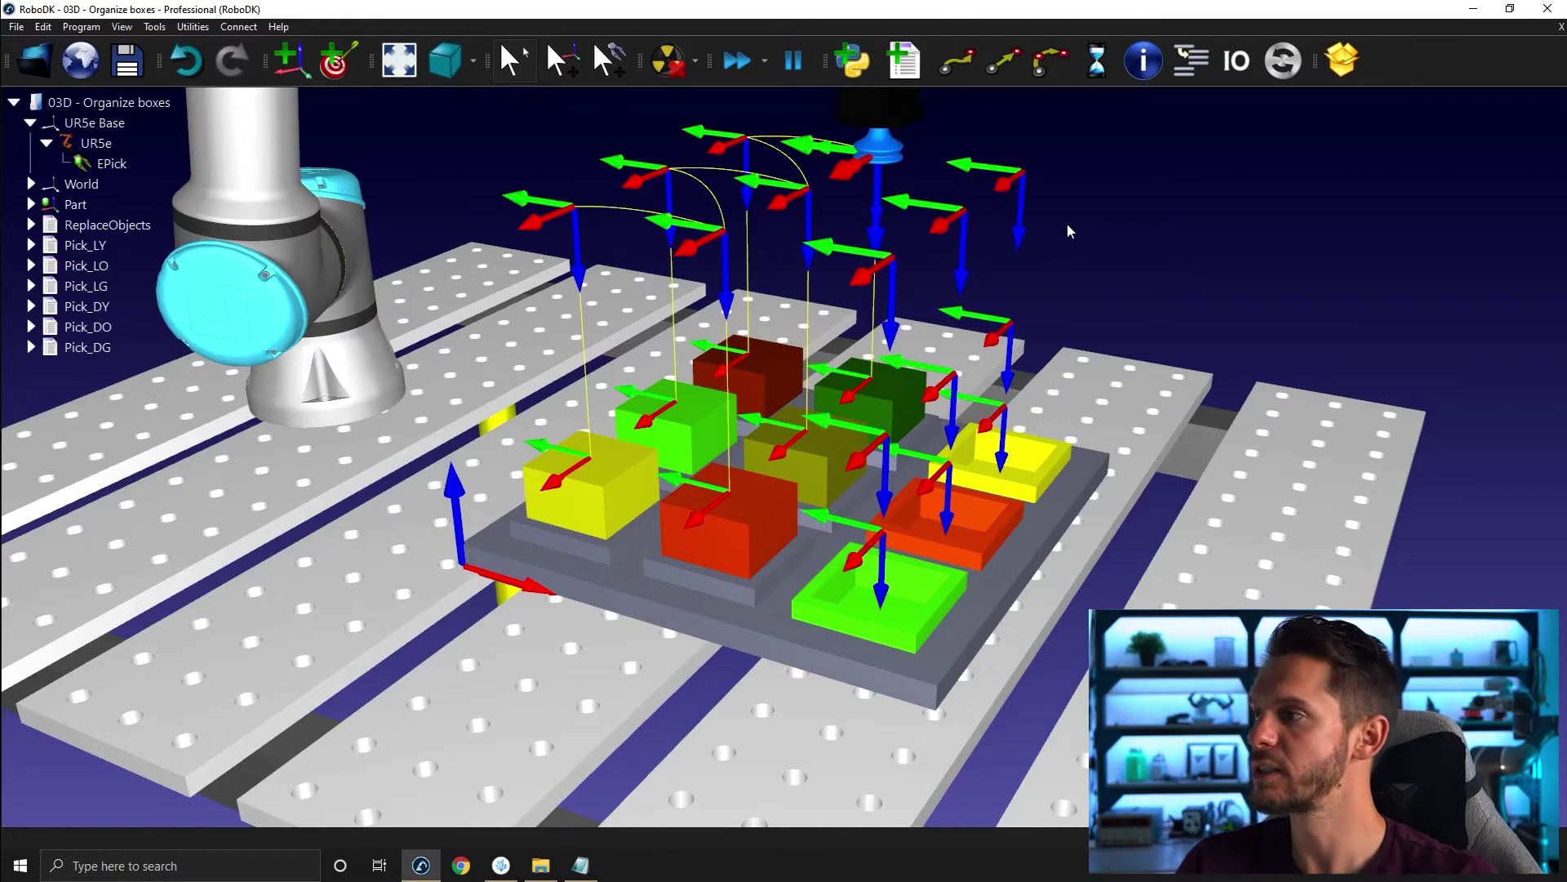
Add a new program to the station and name it Place_LG
{"action": "left_click", "coordinate": [903, 60]}
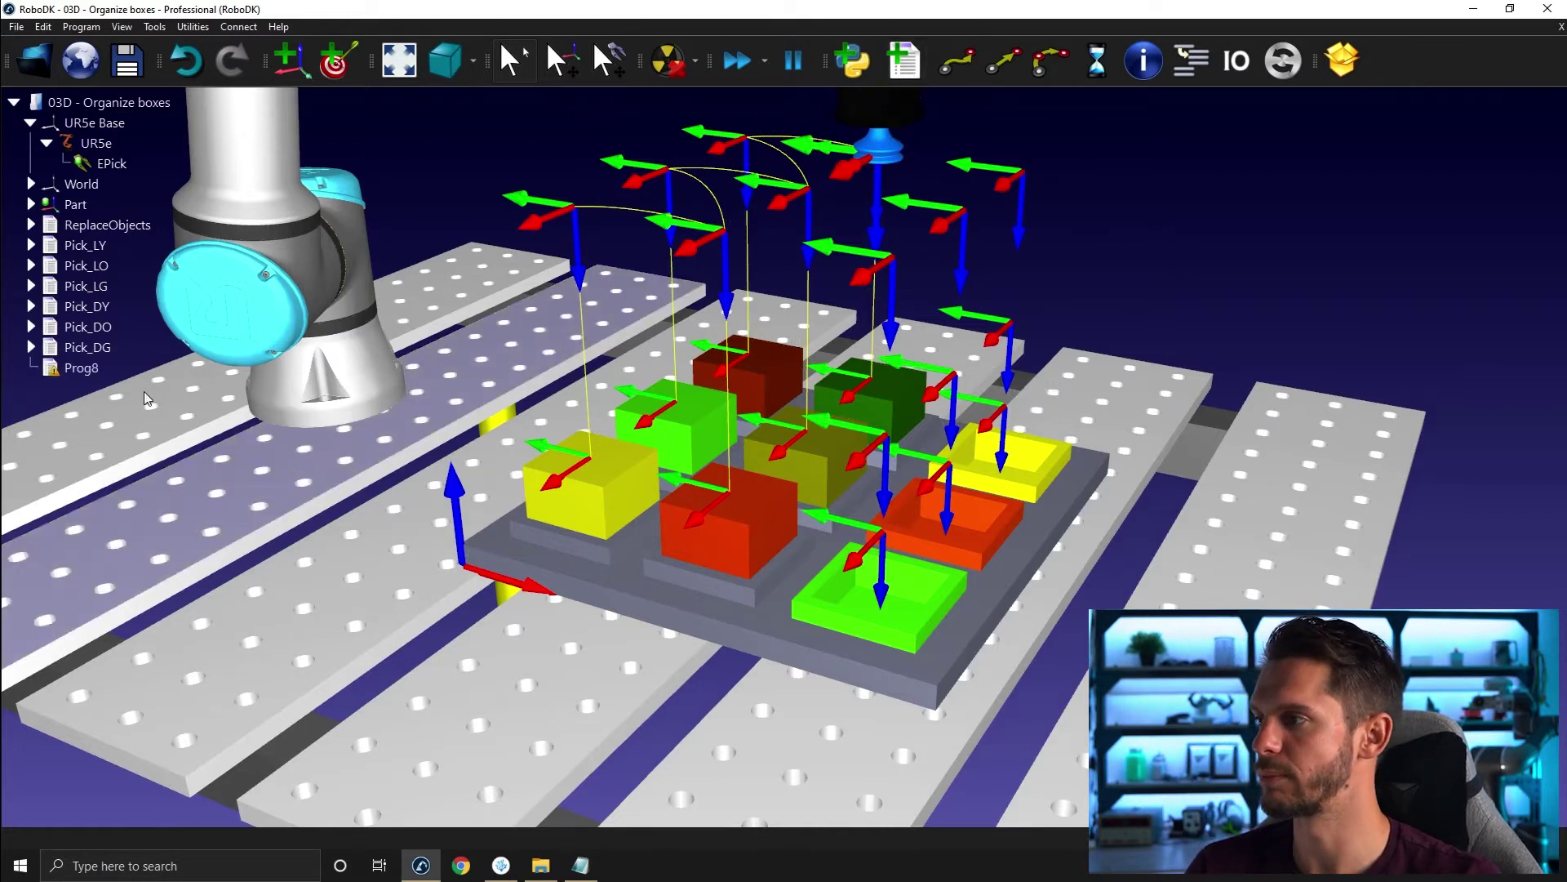
{"action": "left_click", "coordinate": [107, 370]}
{"action": "type", "text": "A"}
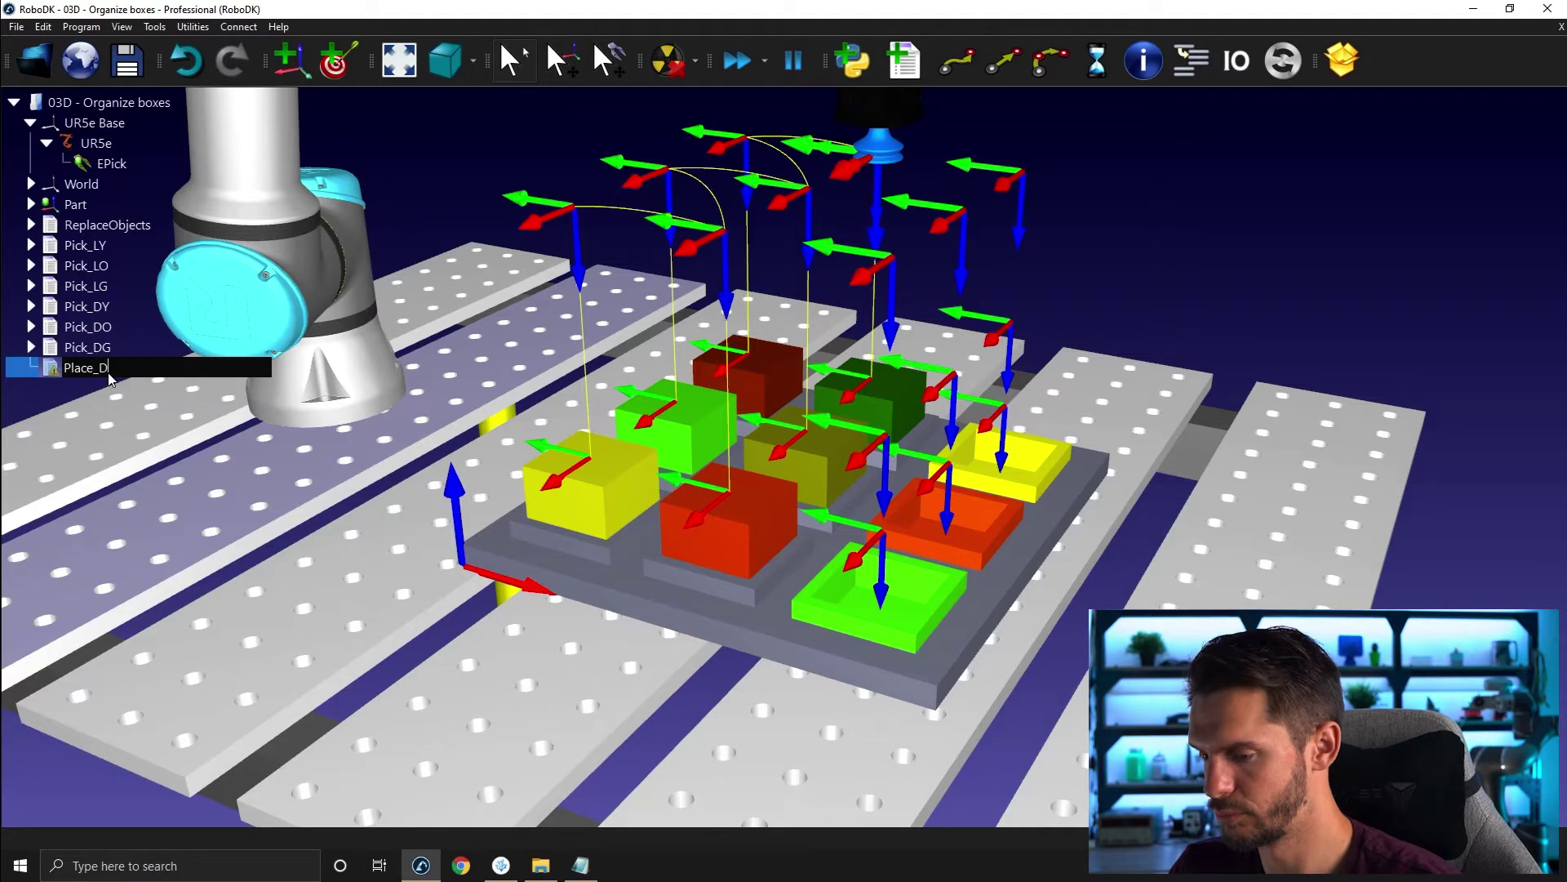
{"action": "type", "text": "lace_L"}
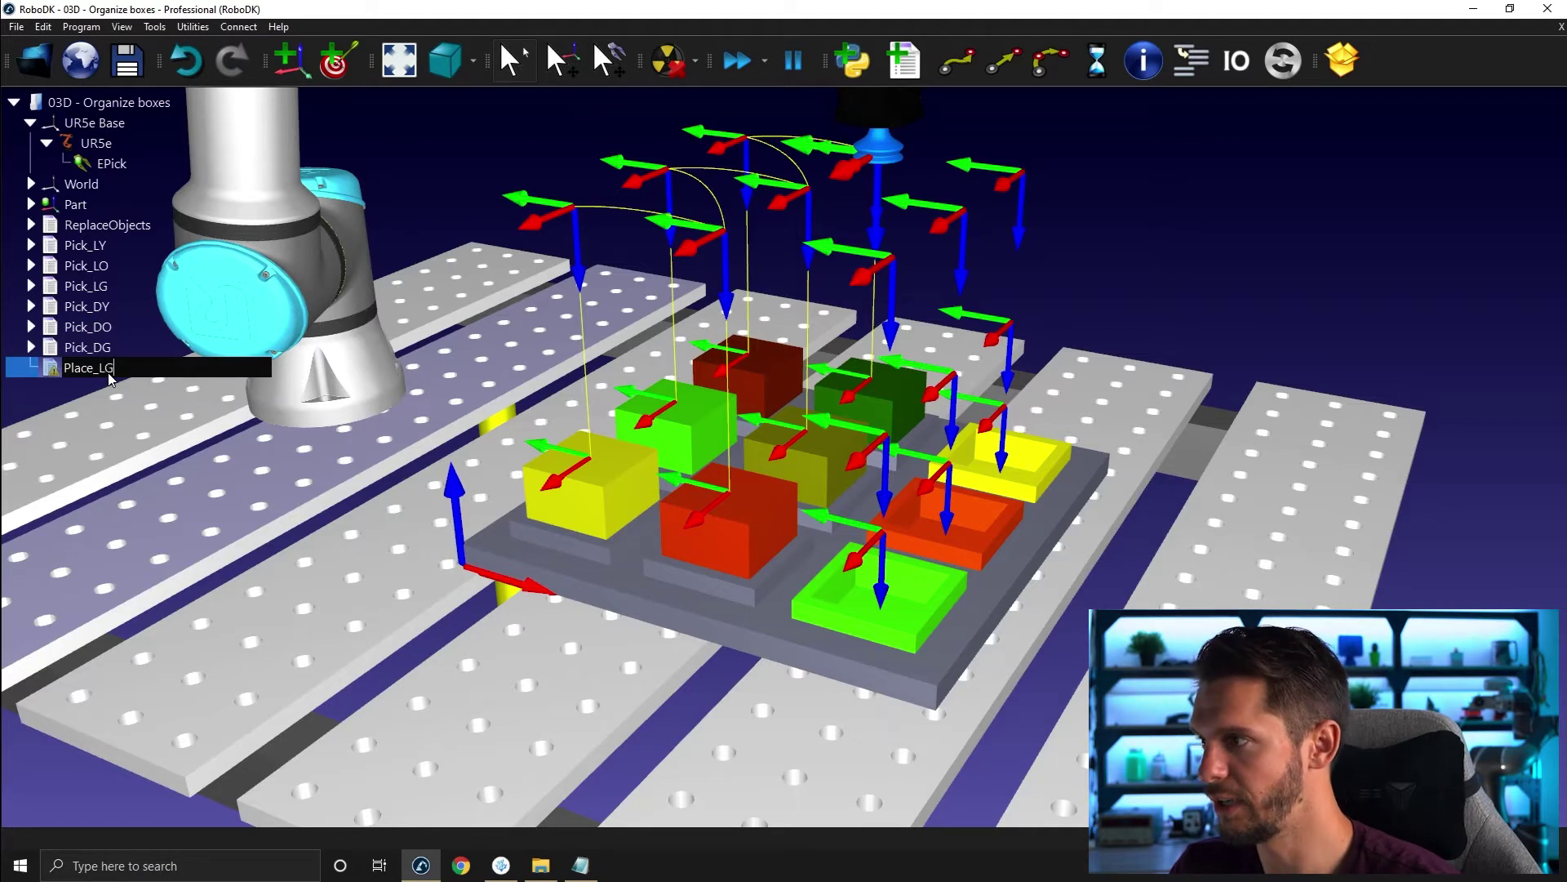
{"action": "type", "text": "G"}
{"action": "key", "text": "Return"}
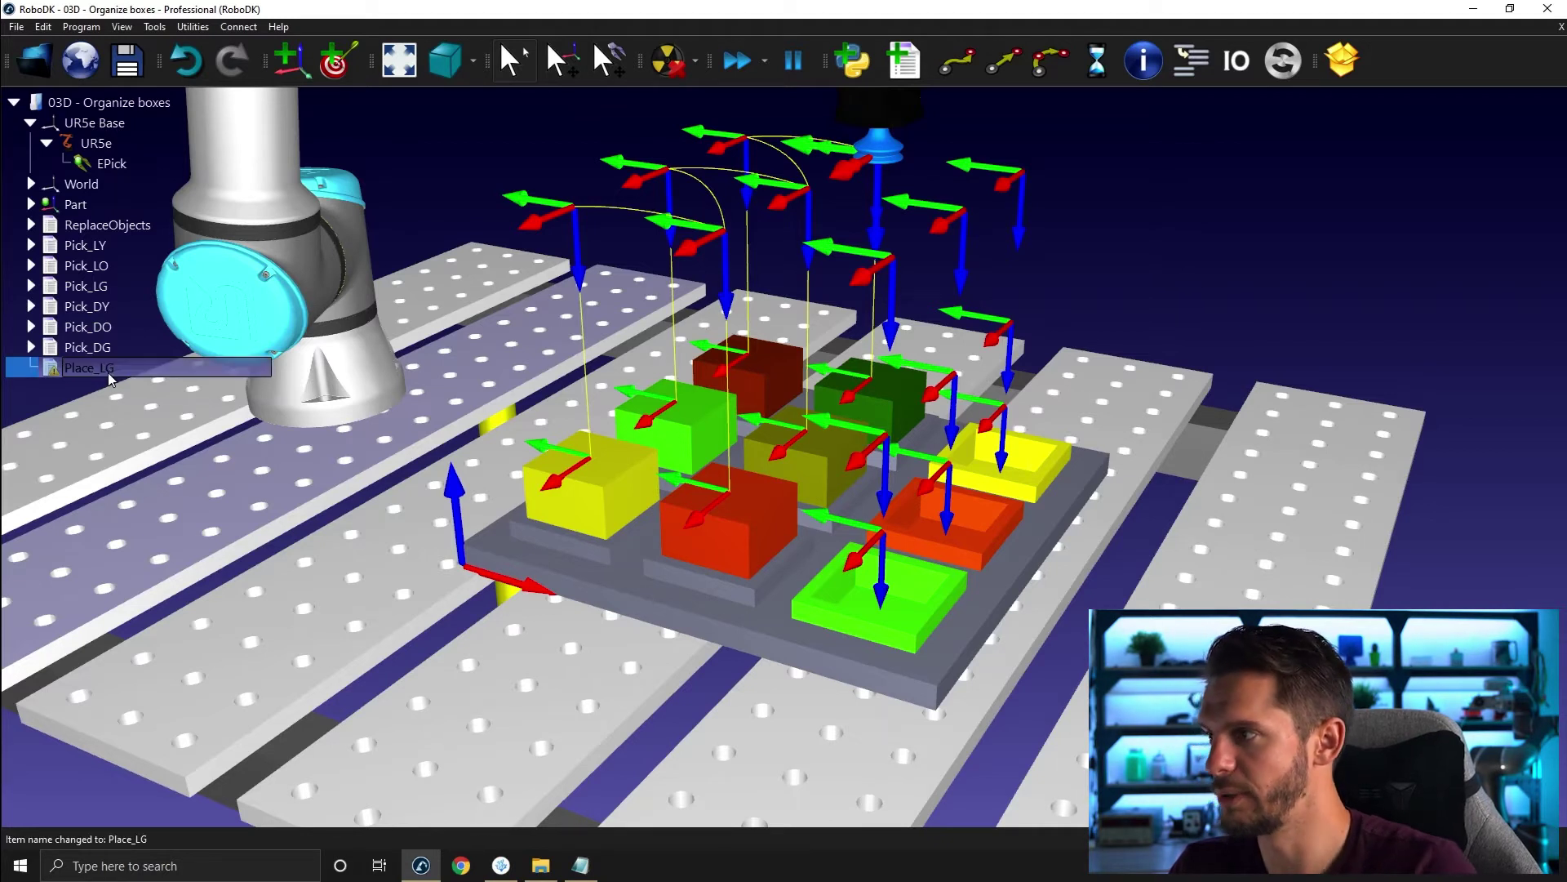
{"action": "left_click", "coordinate": [31, 204]}
Add a joint move to App_G and a linear move to Drop_LG in Place_LG
{"action": "scroll", "coordinate": [247, 316], "scroll_direction": "down", "scroll_amount": 1}
{"action": "scroll", "coordinate": [493, 383], "scroll_direction": "down", "scroll_amount": 6}
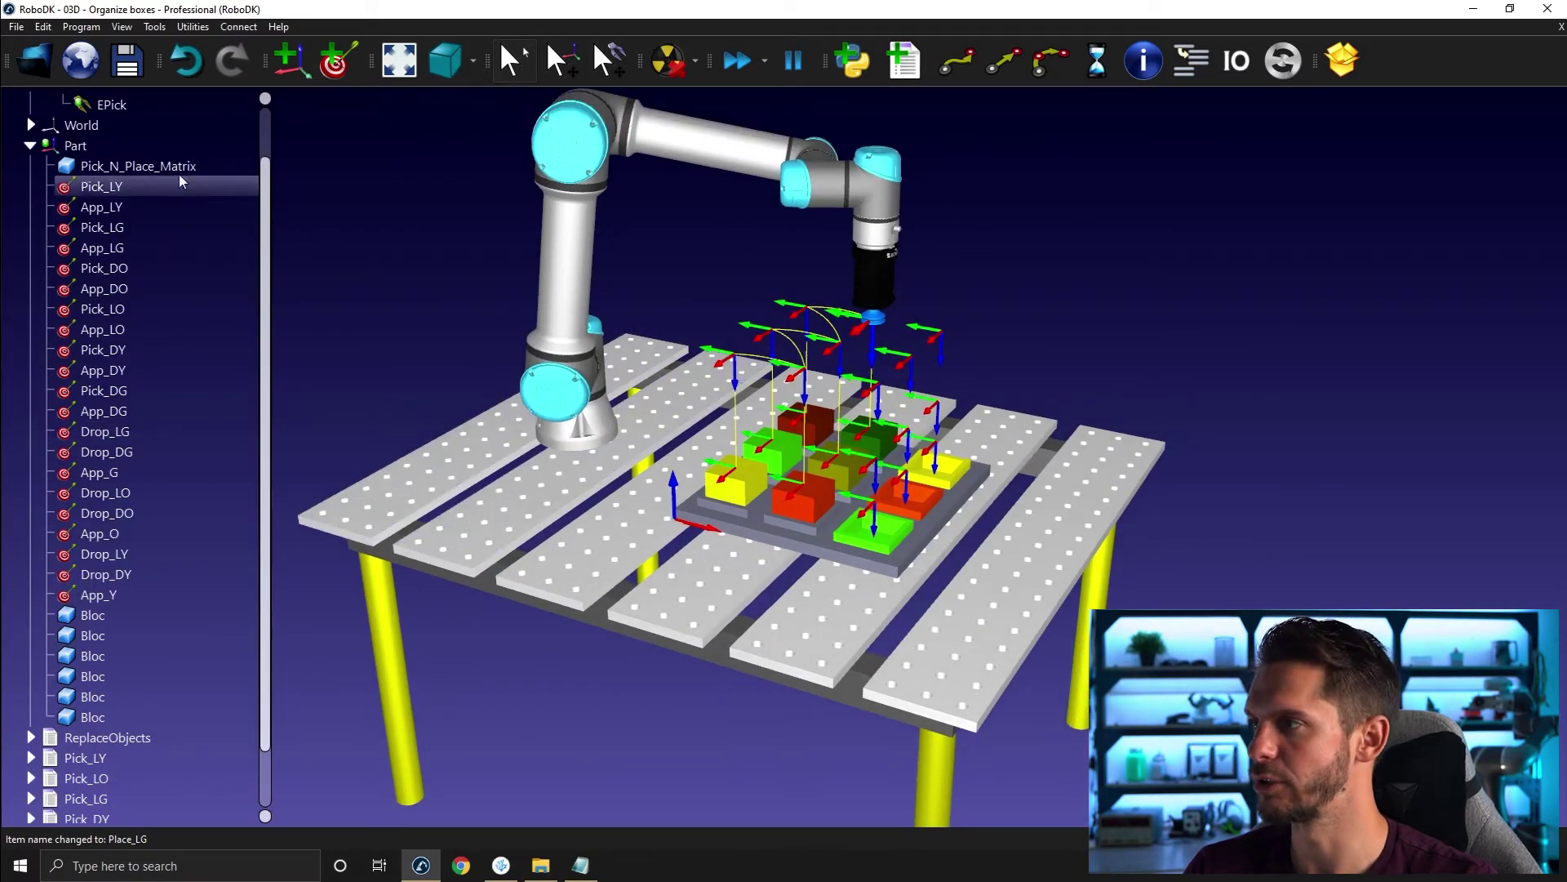
{"action": "scroll", "coordinate": [137, 537], "scroll_direction": "down", "scroll_amount": 1}
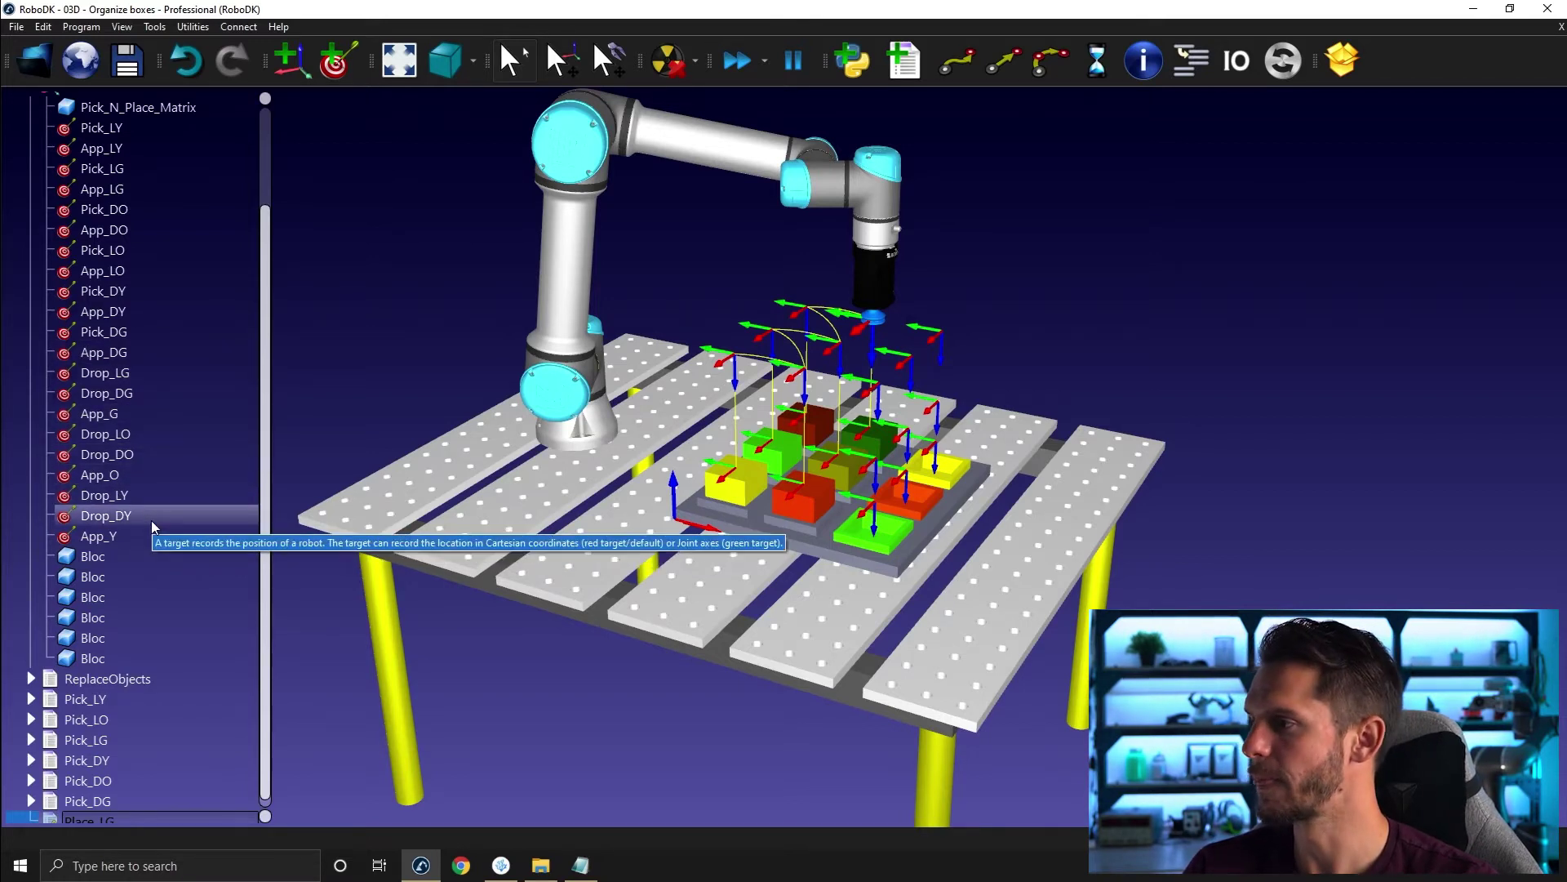
{"action": "left_click", "coordinate": [155, 411]}
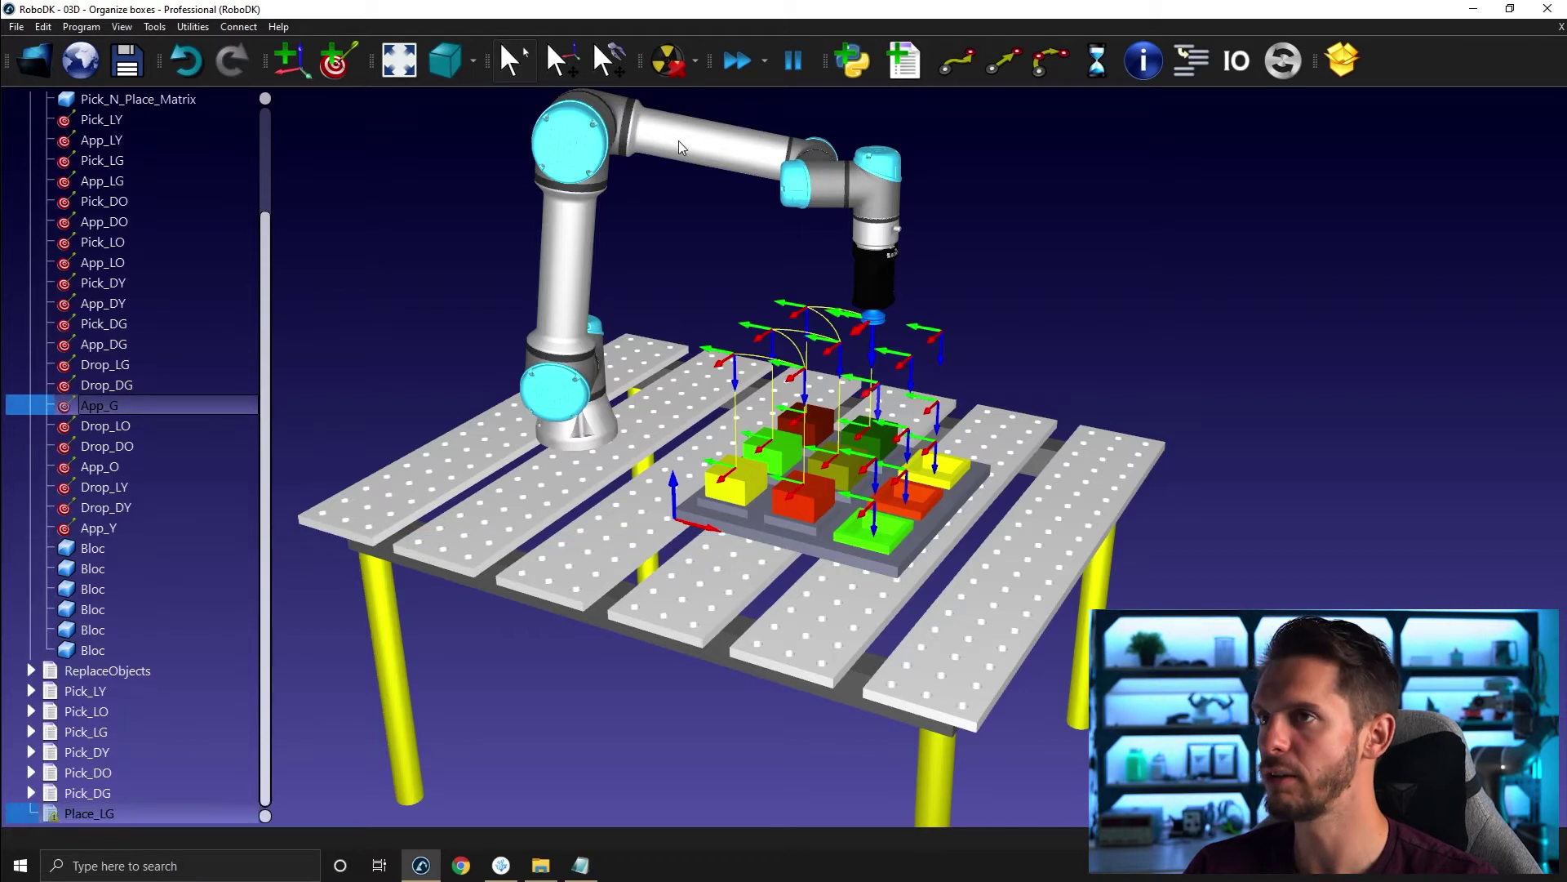
{"action": "left_click", "coordinate": [969, 63]}
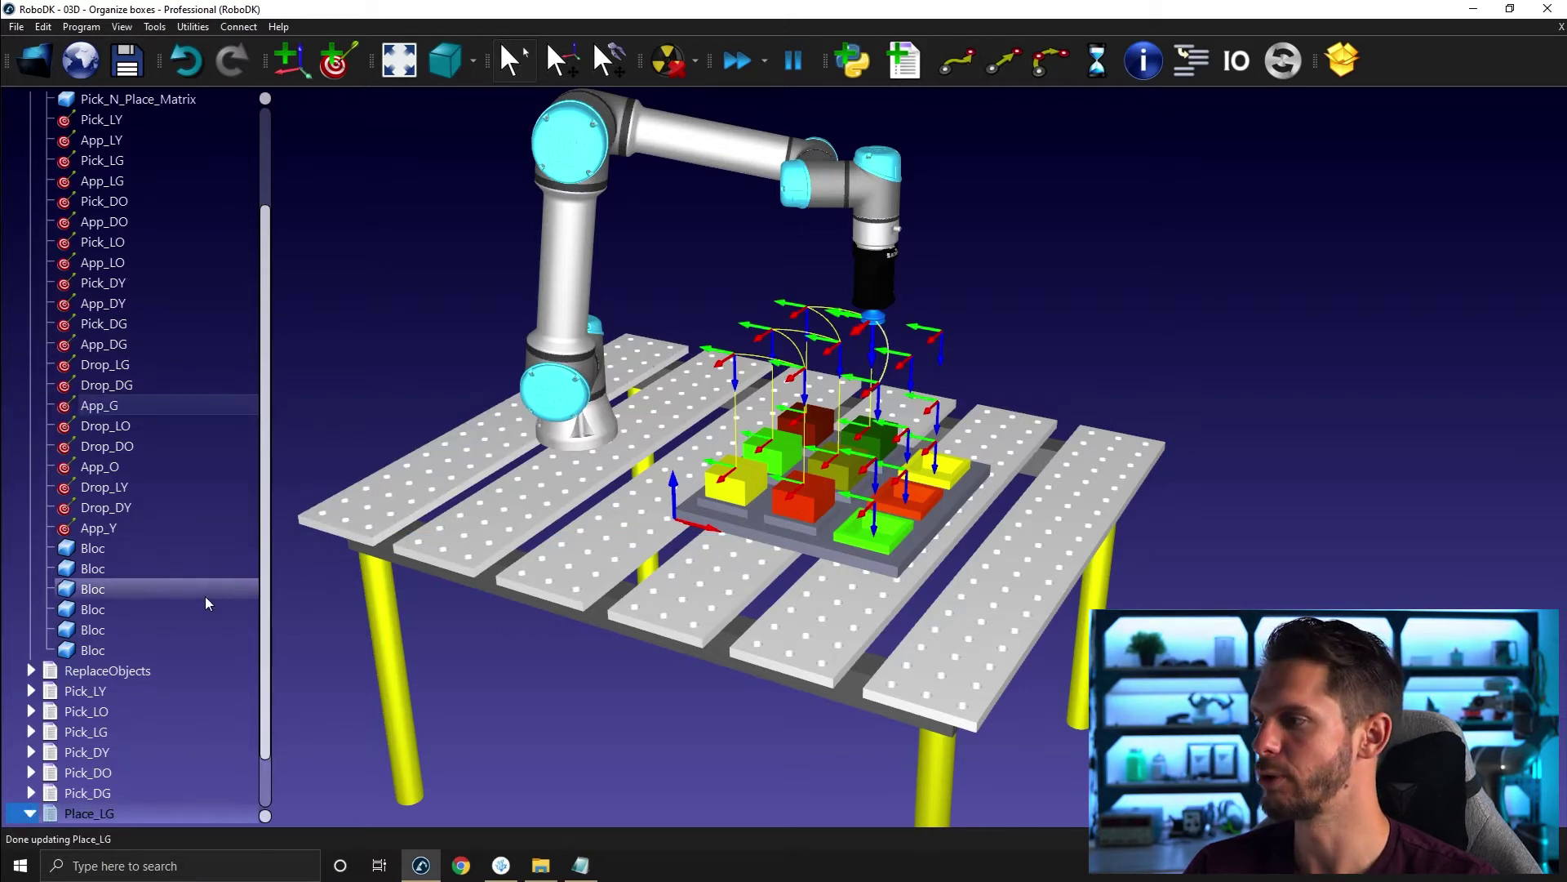
{"action": "left_click", "coordinate": [194, 364]}
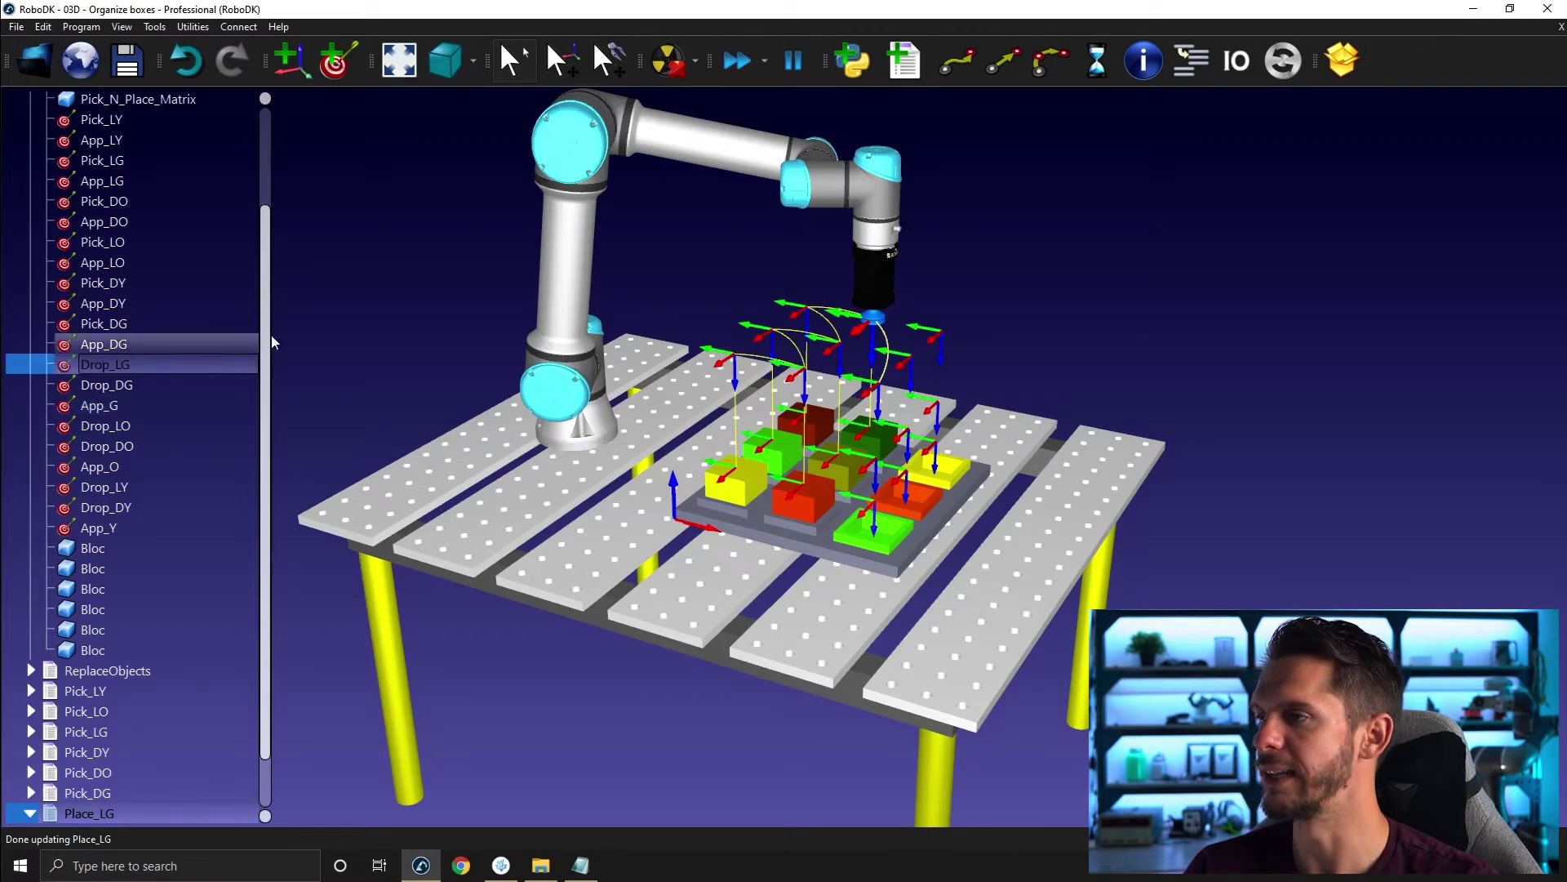
{"action": "left_click", "coordinate": [1003, 62]}
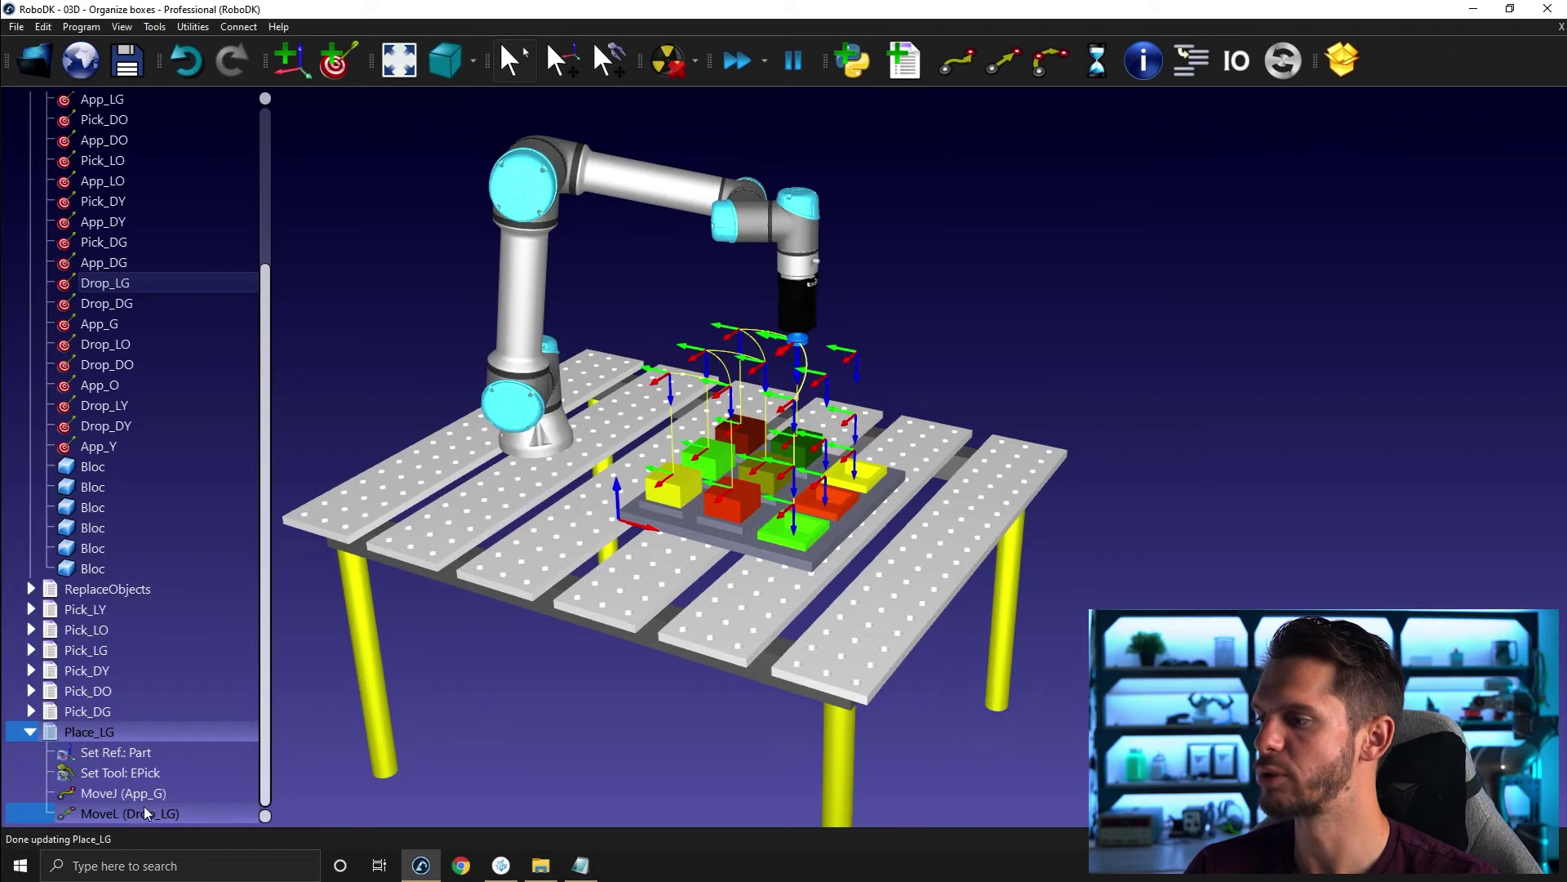
{"action": "left_click", "coordinate": [140, 810]}
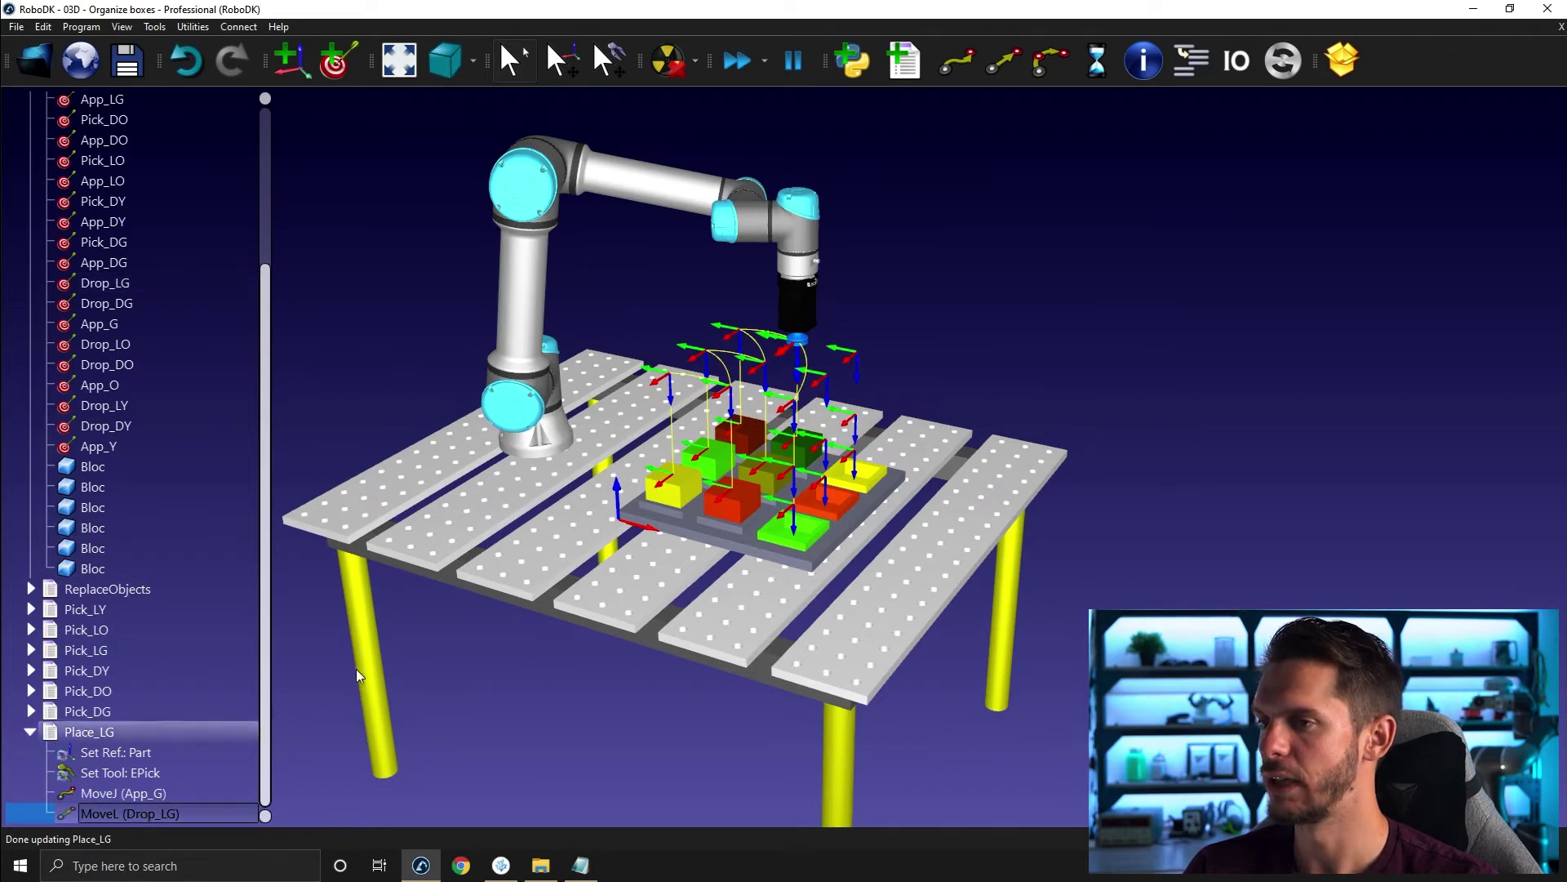
{"action": "left_click", "coordinate": [1284, 63]}
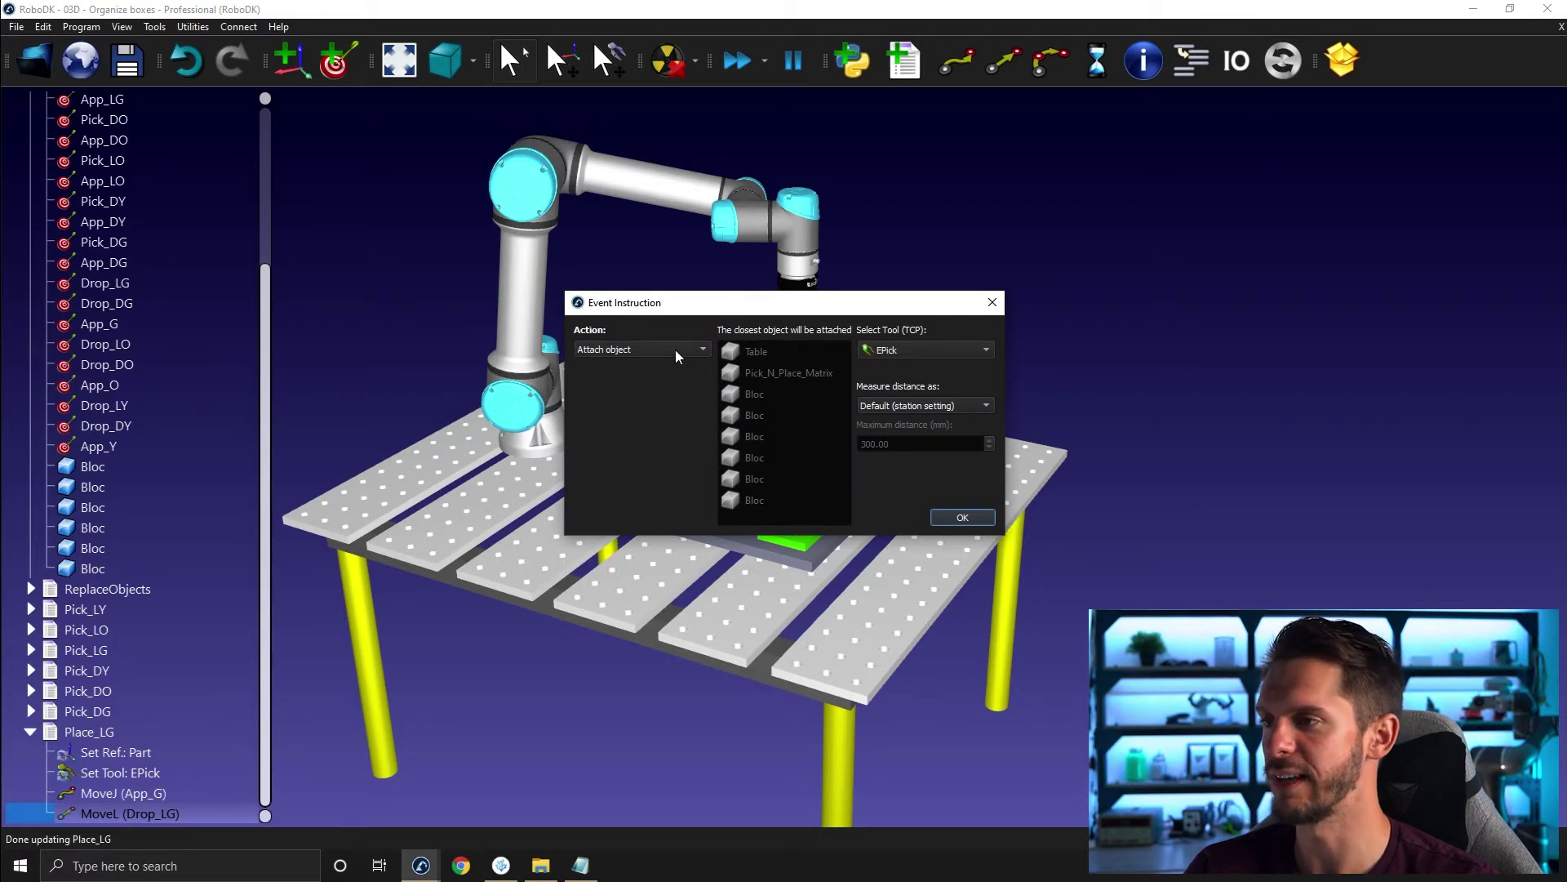
Add a Detach object event from EPick that reattaches the released box to Part
{"action": "left_click", "coordinate": [619, 350]}
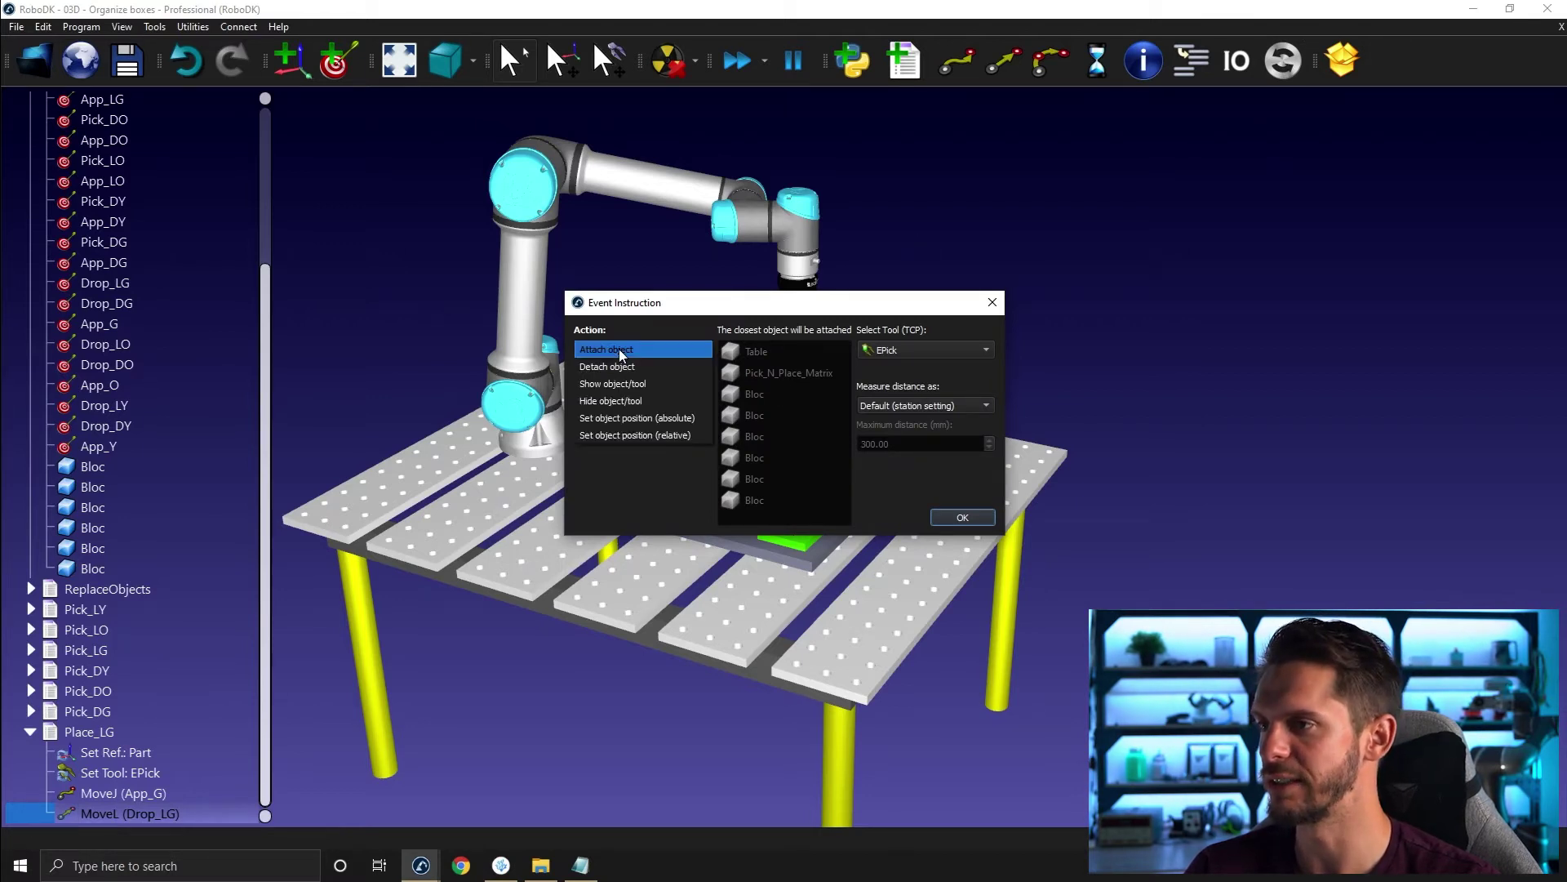
{"action": "left_click", "coordinate": [618, 369]}
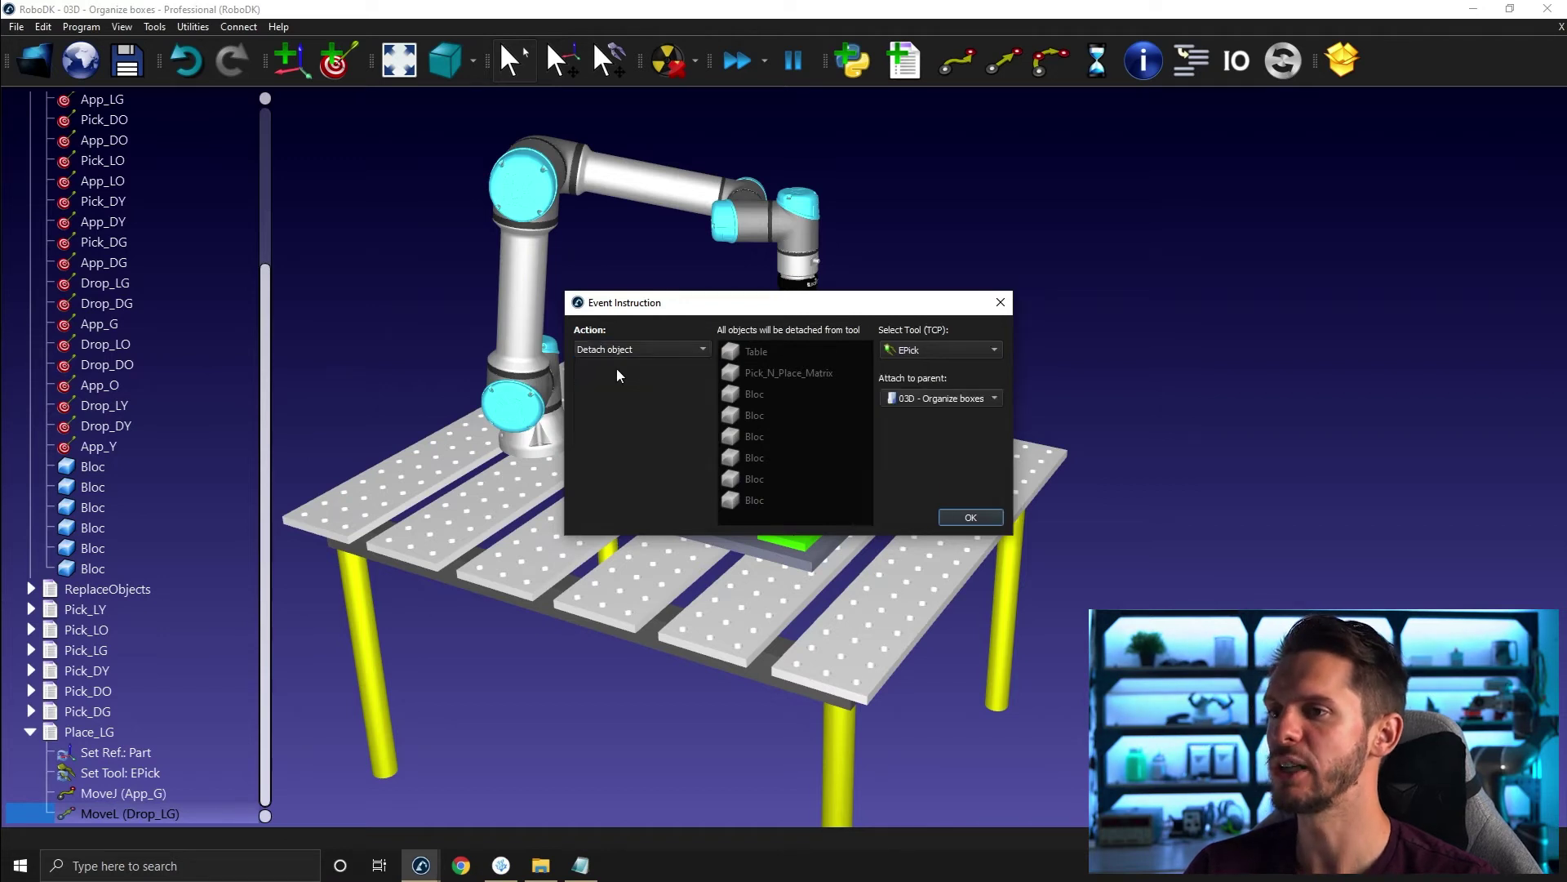
{"action": "left_click", "coordinate": [918, 398]}
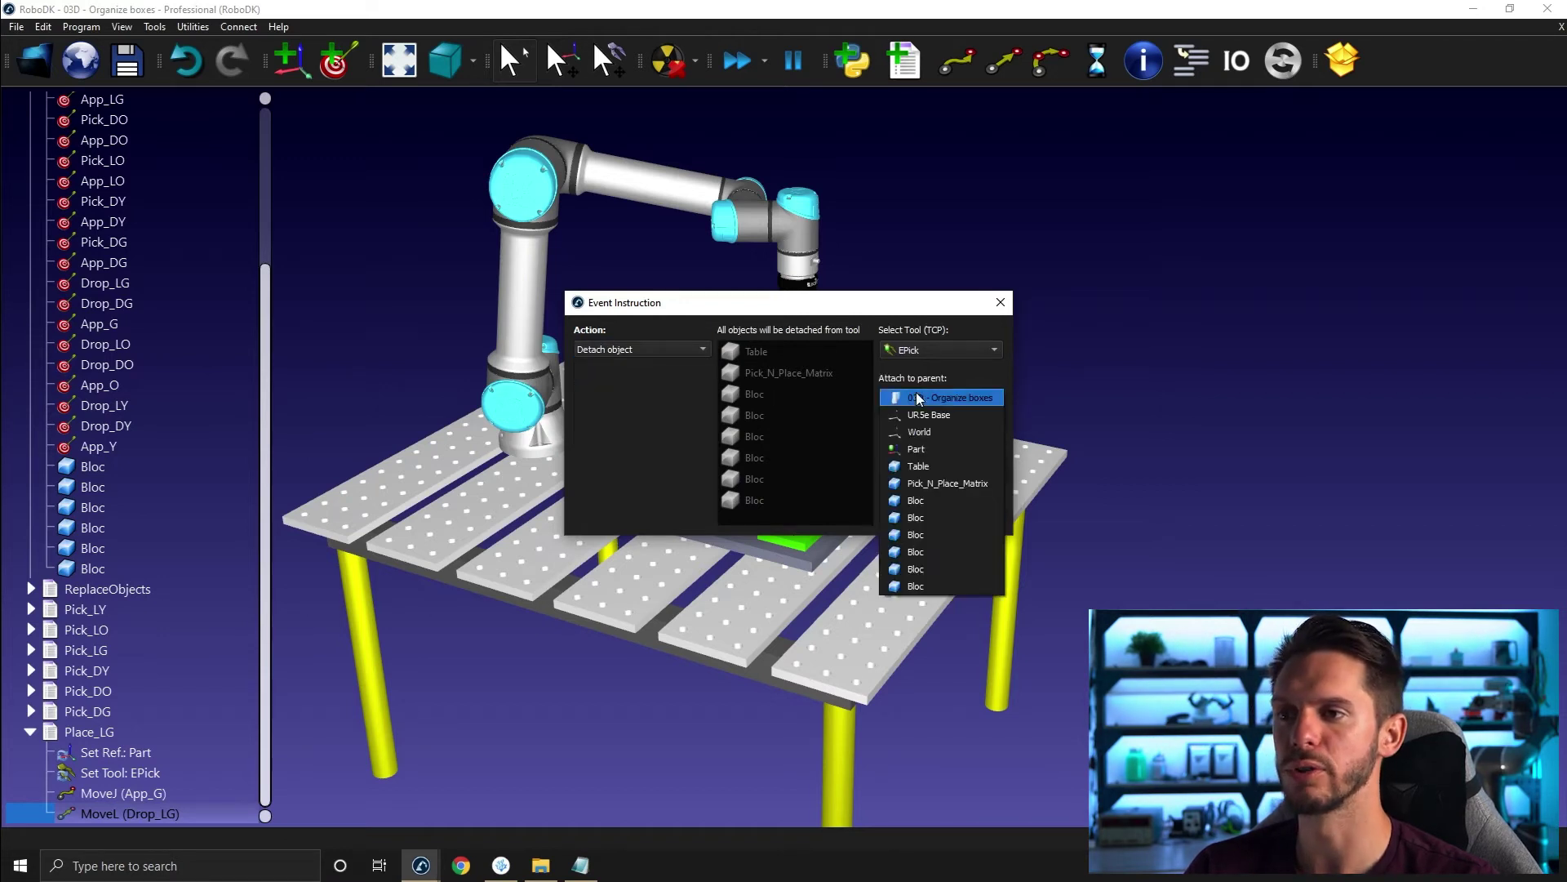
{"action": "left_click", "coordinate": [937, 449]}
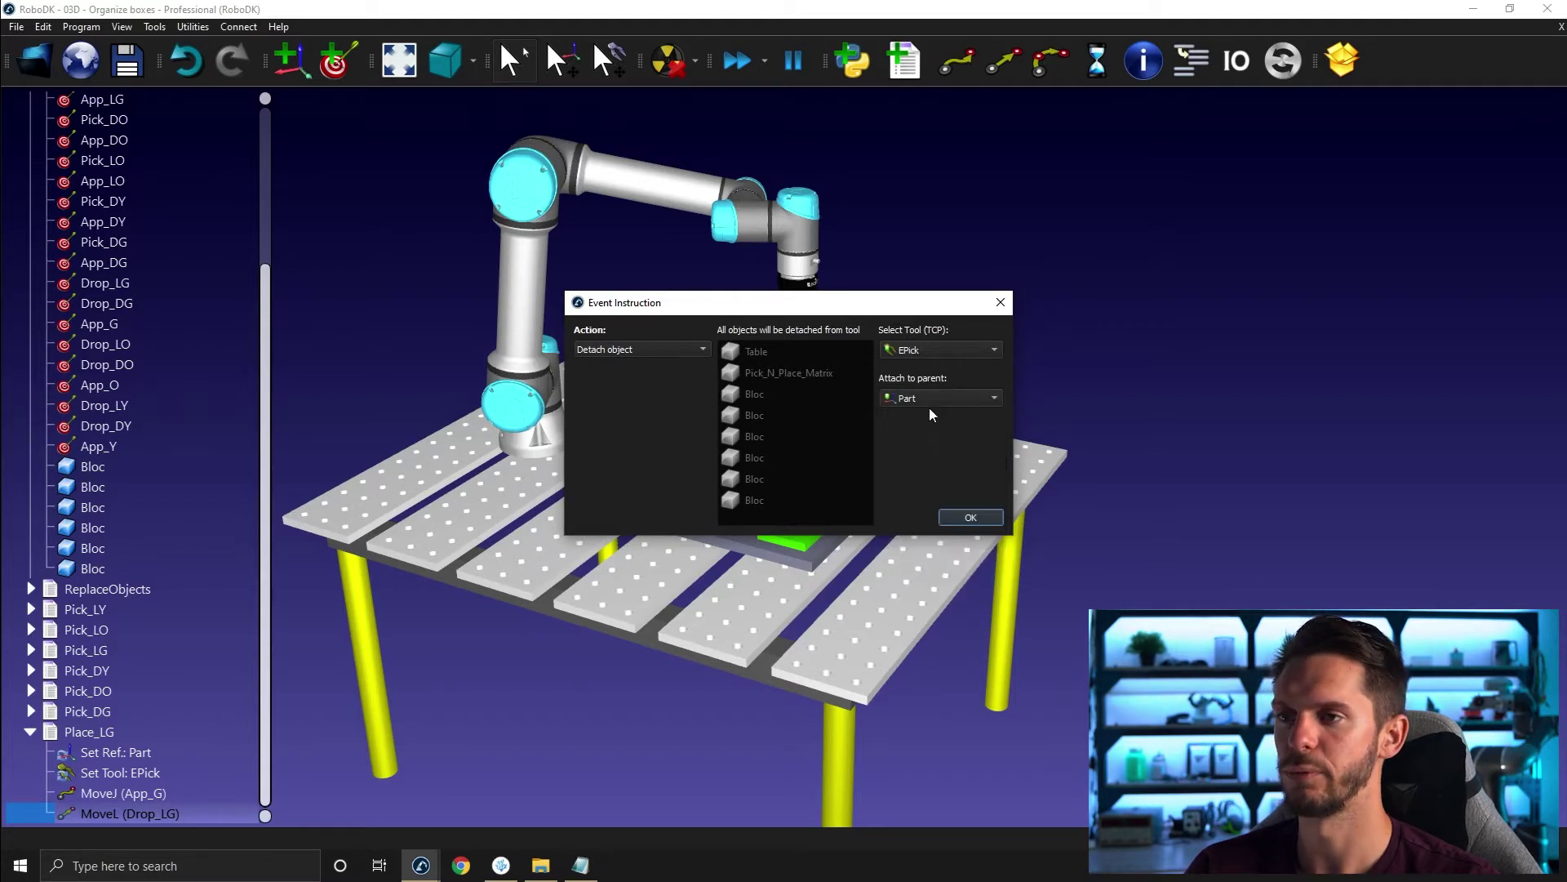
{"action": "left_click", "coordinate": [969, 516]}
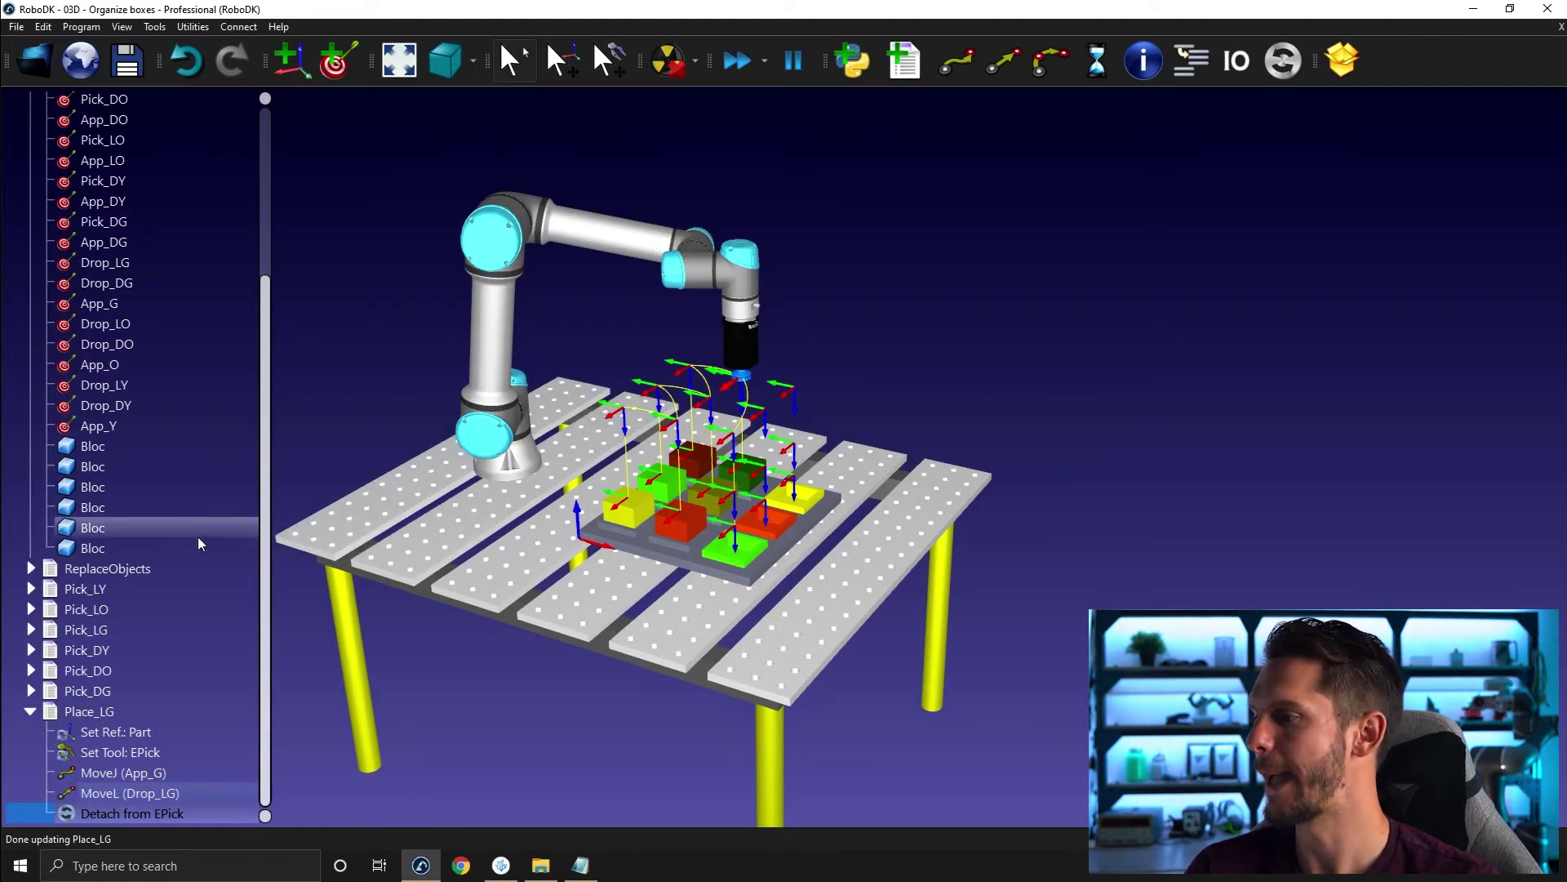
Add a final linear move back up to App_G at the end of Place_LG
{"action": "left_click", "coordinate": [127, 301]}
{"action": "left_click", "coordinate": [1000, 65]}
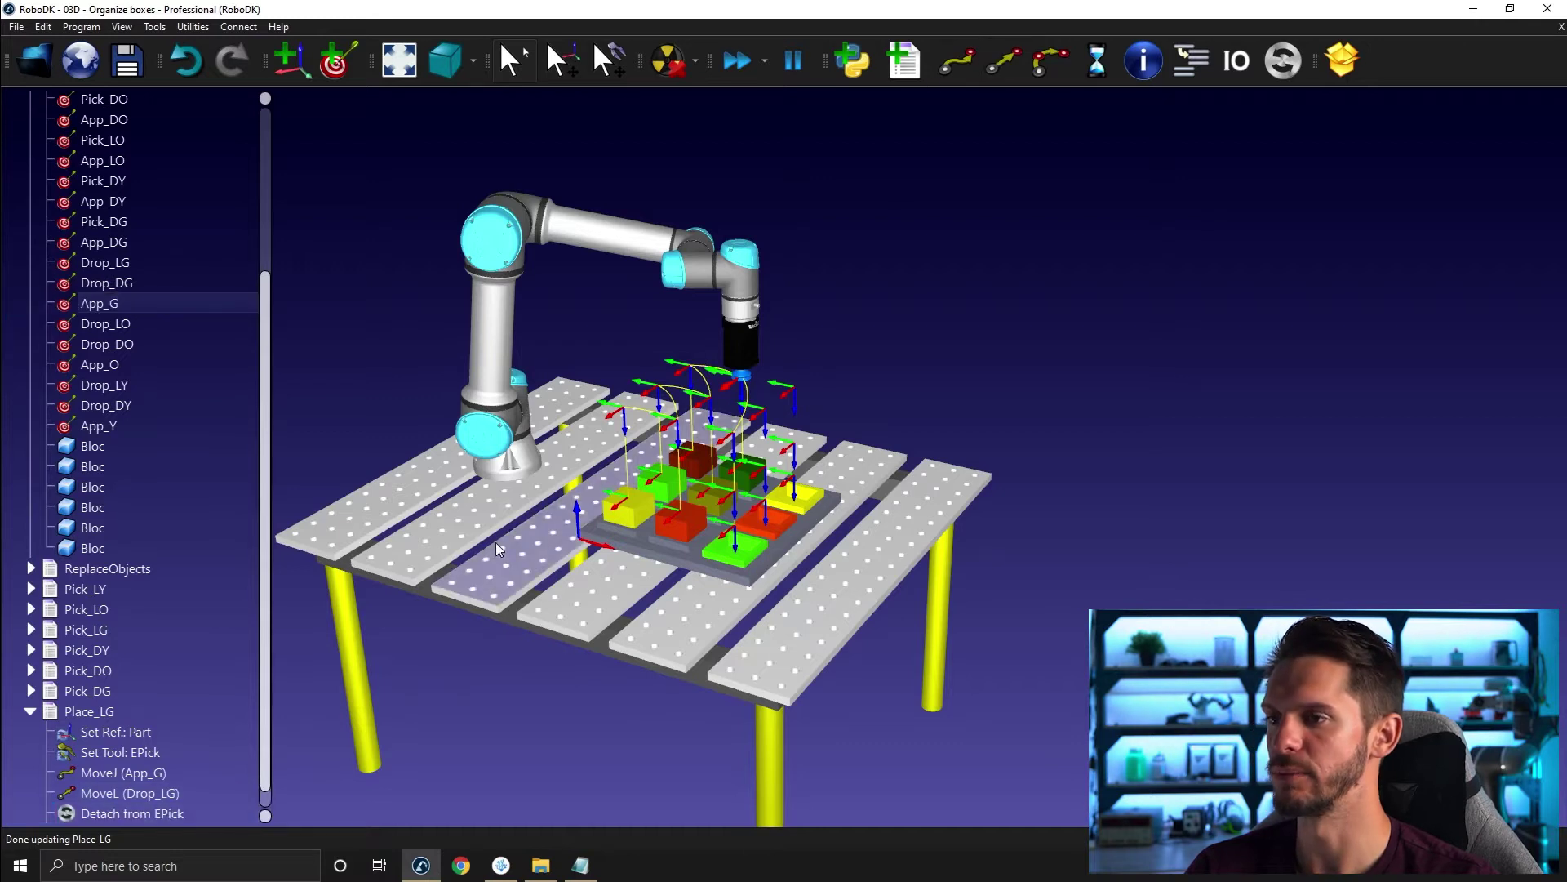
{"action": "middle_click_drag", "start_coordinate": [496, 542], "coordinate": [696, 520]}
Collapse Place_LG and the Part node, leaving a duplicate Place_LG in the tree
{"action": "left_click", "coordinate": [123, 689]}
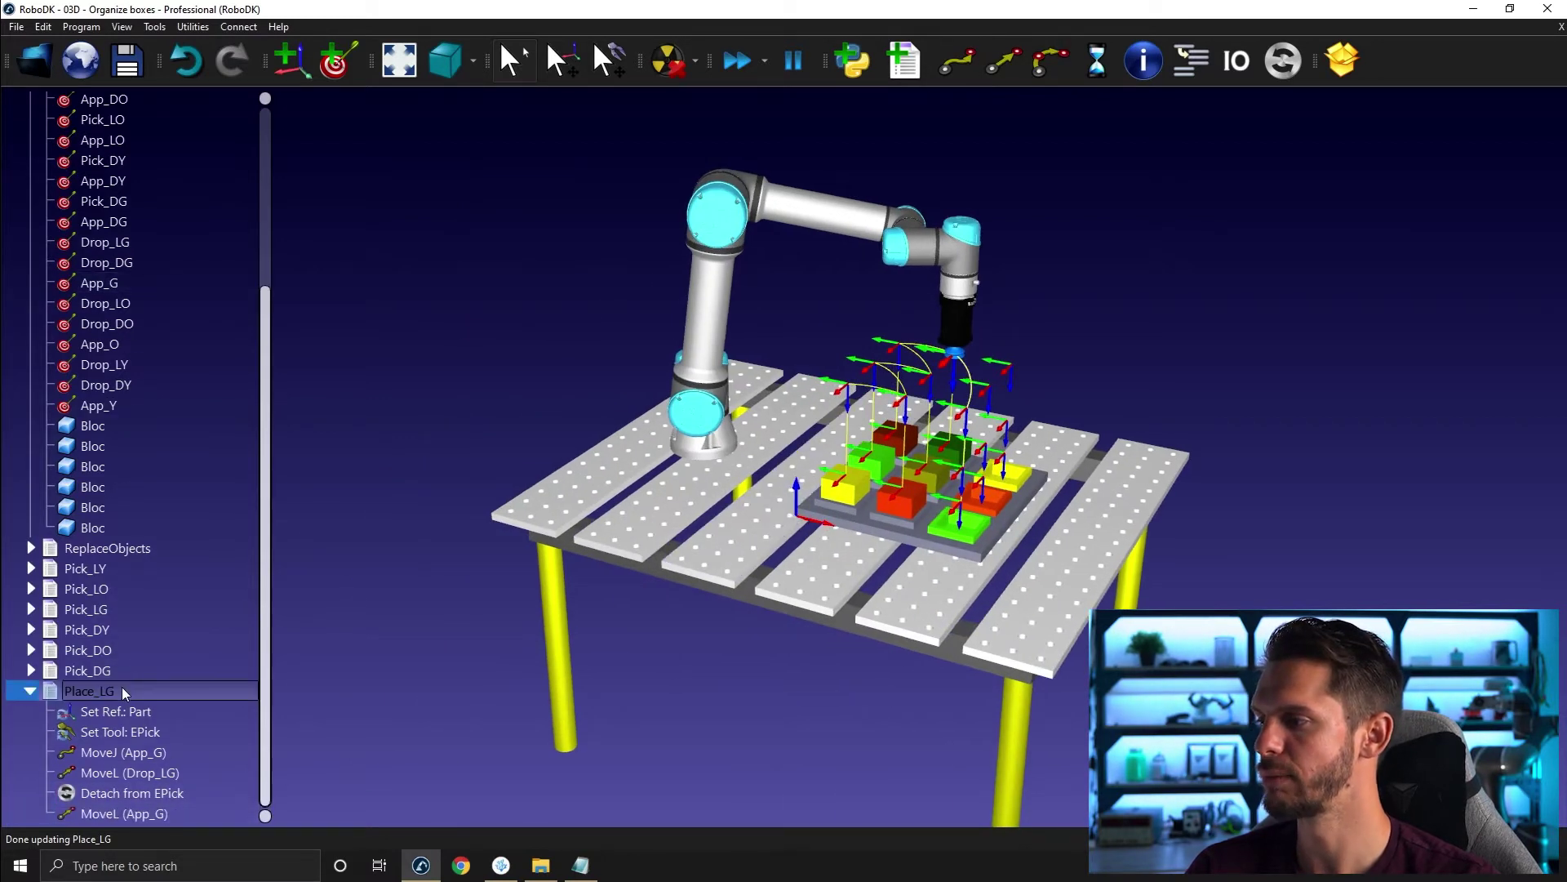
{"action": "scroll", "coordinate": [121, 687], "scroll_direction": "up", "scroll_amount": 4}
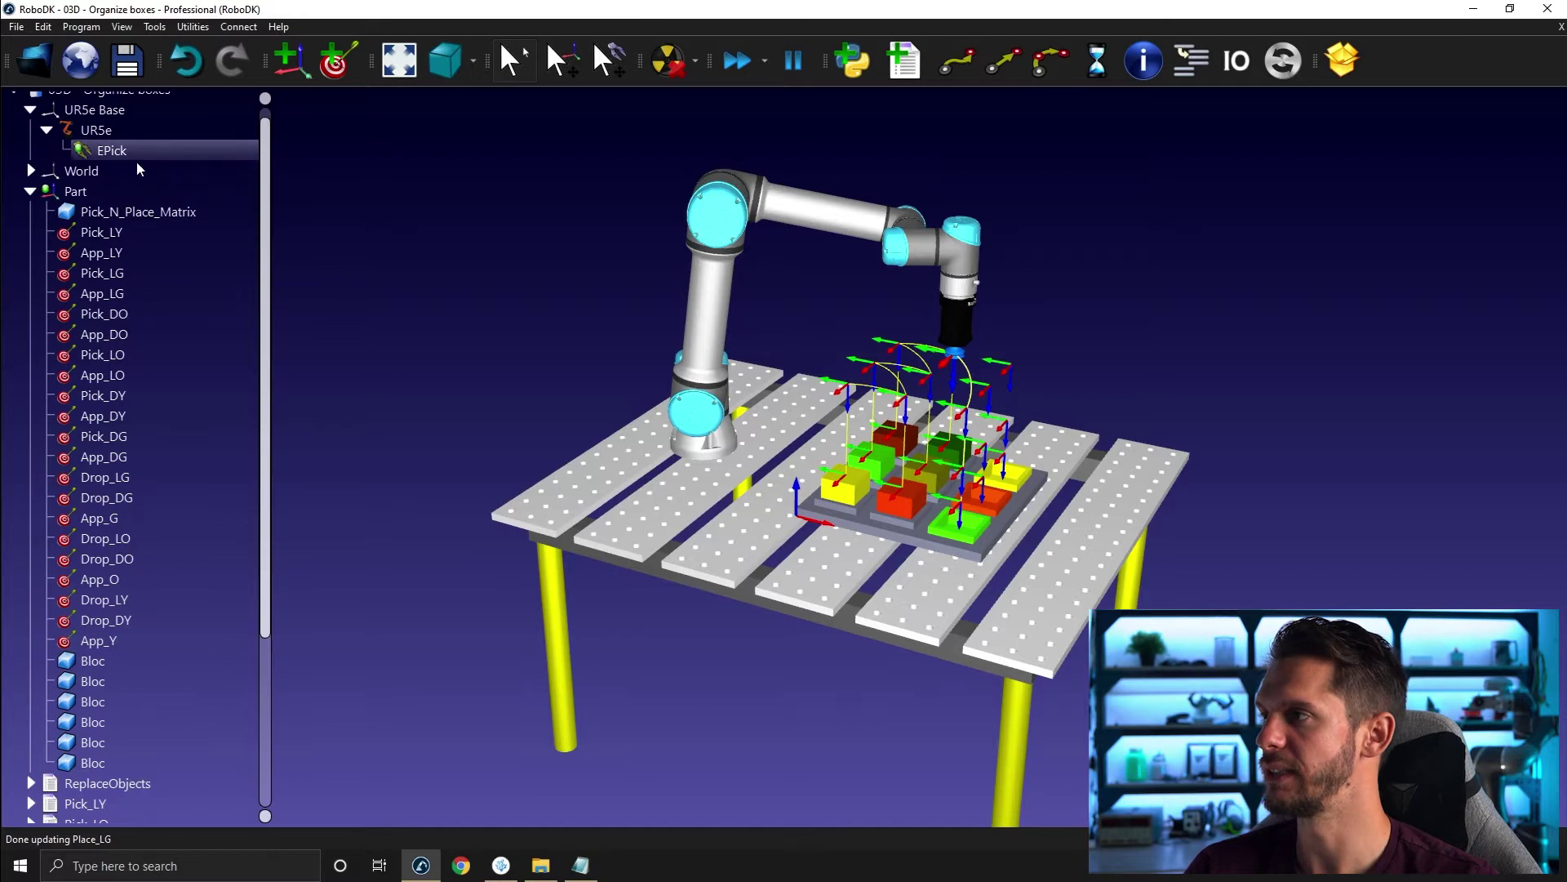
{"action": "scroll", "coordinate": [199, 299], "scroll_direction": "down", "scroll_amount": 4}
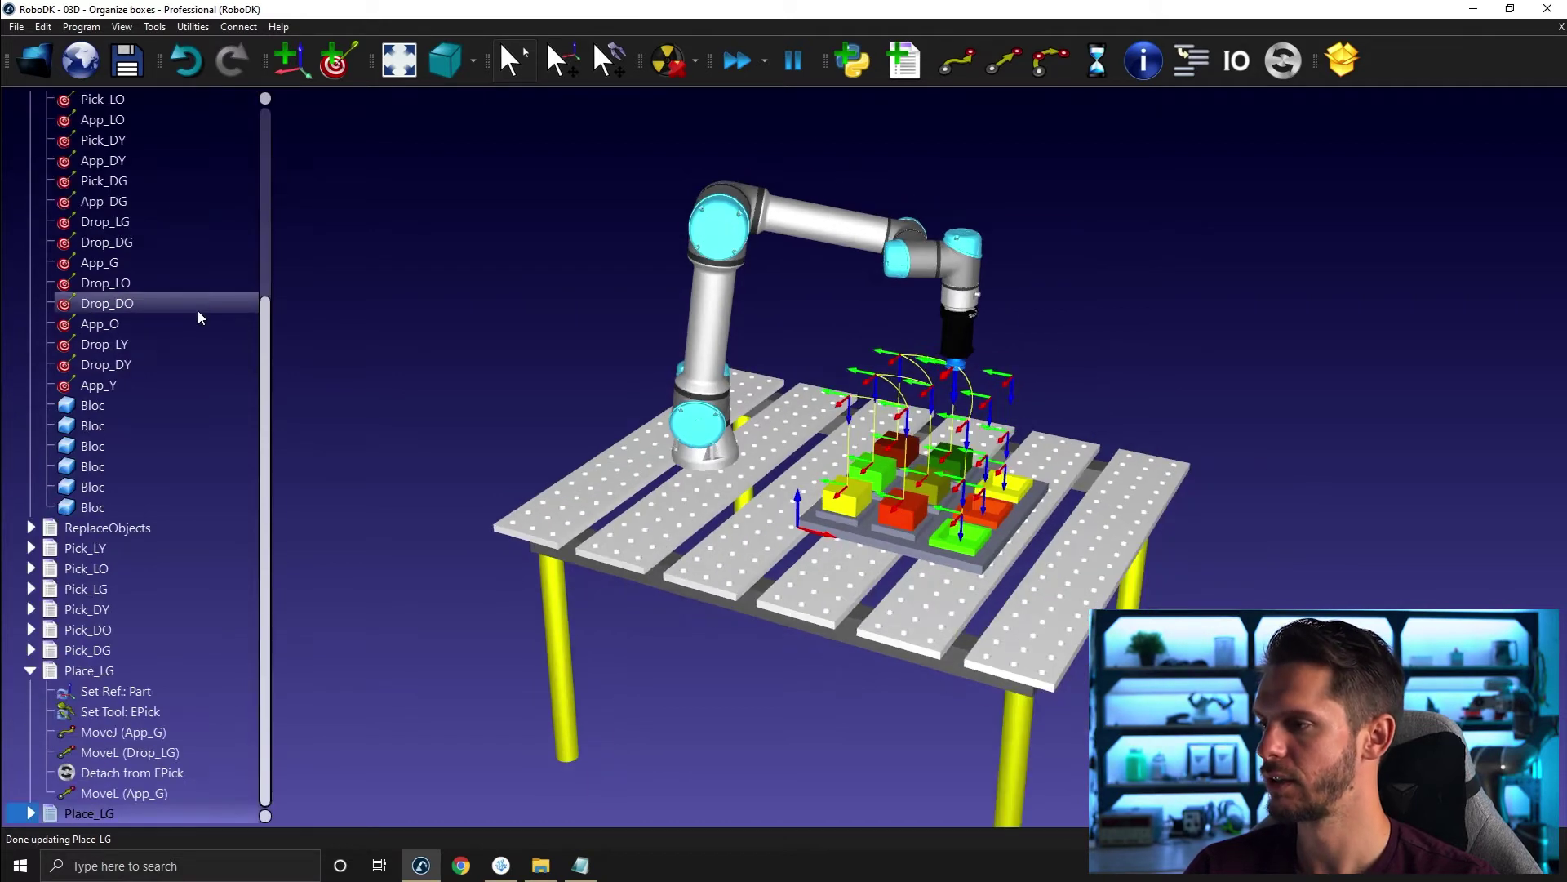
{"action": "left_click", "coordinate": [31, 670]}
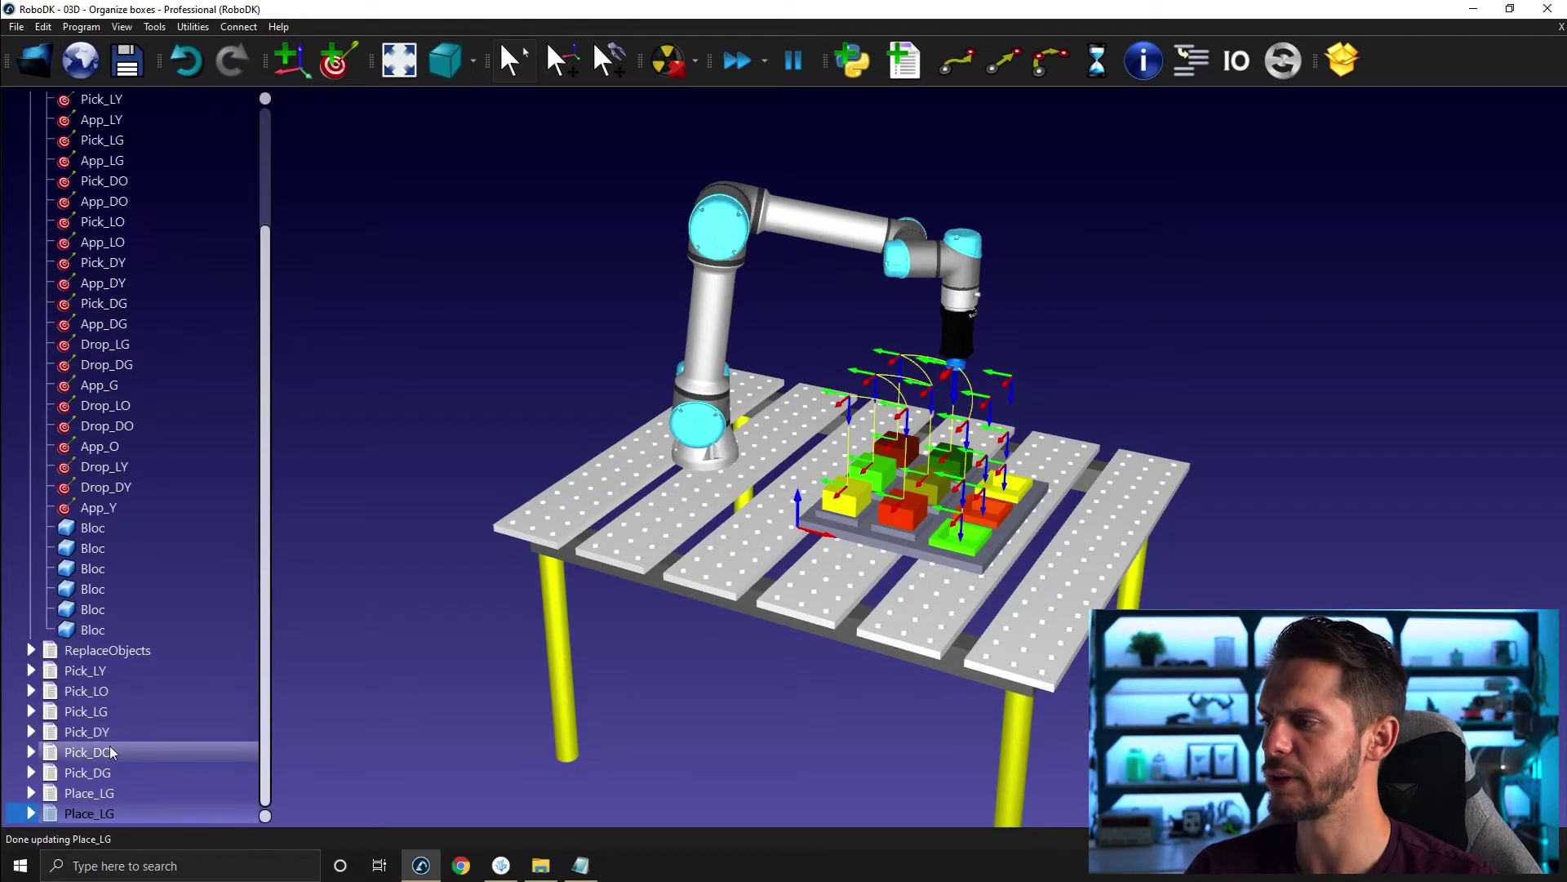
{"action": "scroll", "coordinate": [109, 512], "scroll_direction": "up", "scroll_amount": 3}
{"action": "left_click", "coordinate": [30, 204]}
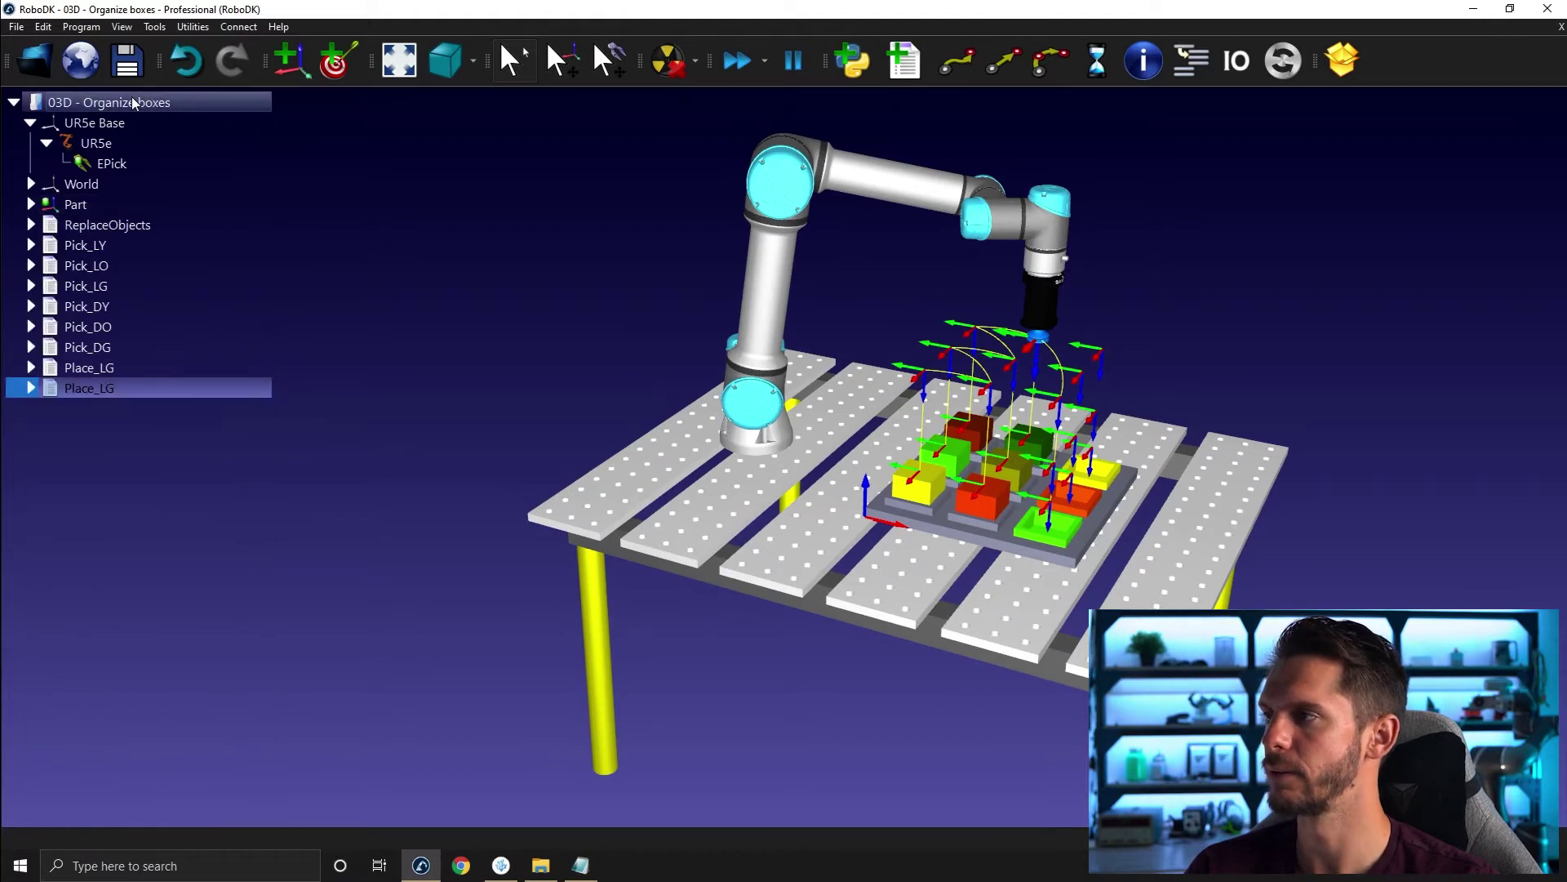
{"action": "left_click", "coordinate": [96, 390]}
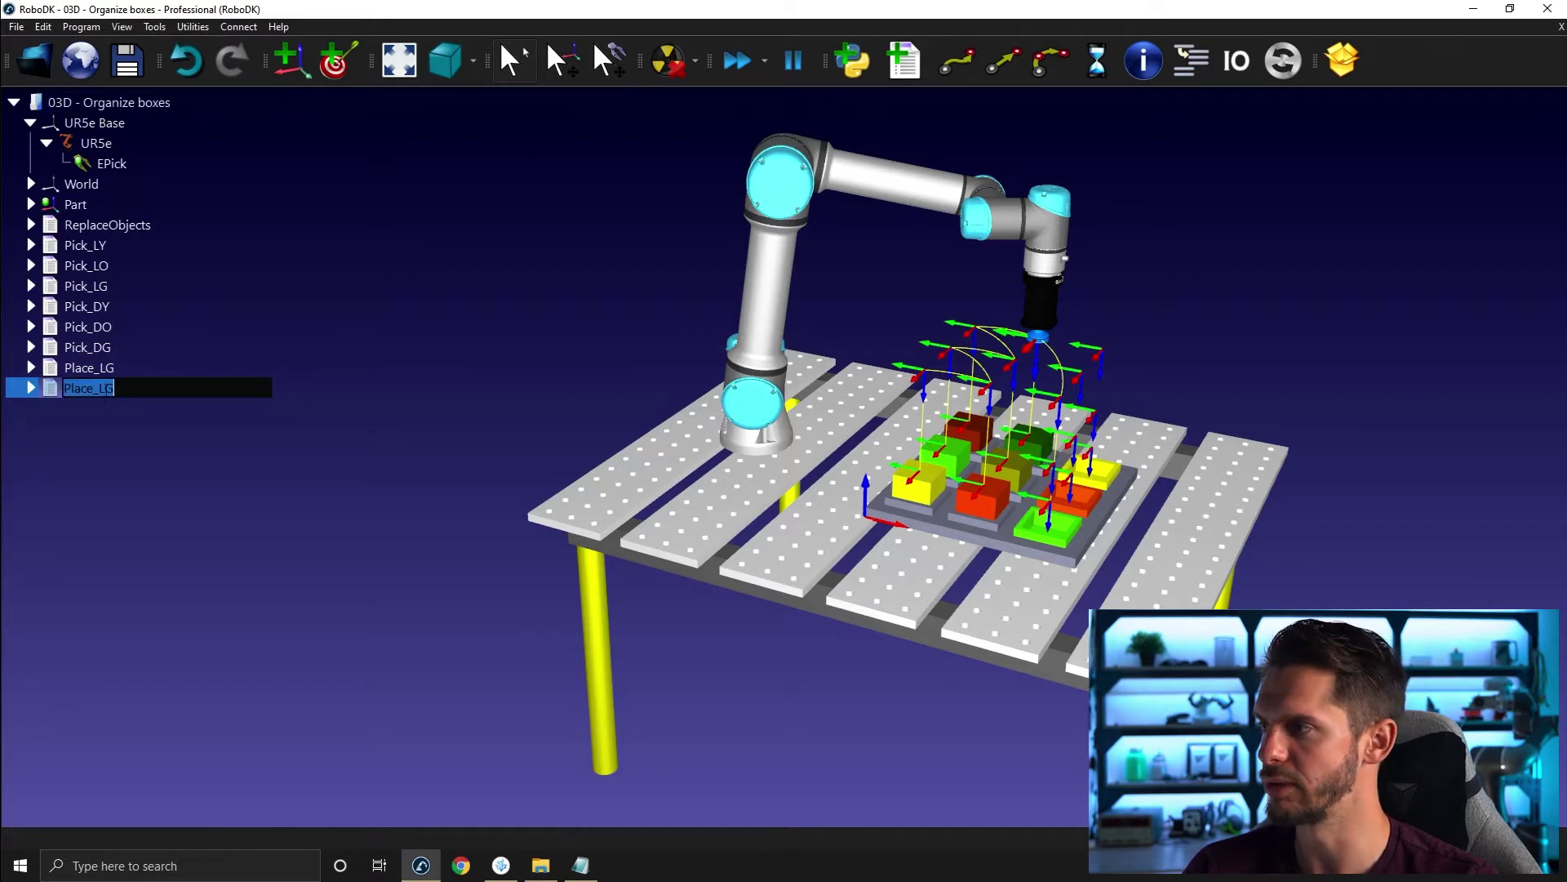
Rename the duplicated program to Place_DG
{"action": "left_click", "coordinate": [109, 389]}
{"action": "key", "text": "BackSpace"}
{"action": "type", "text": "D"}
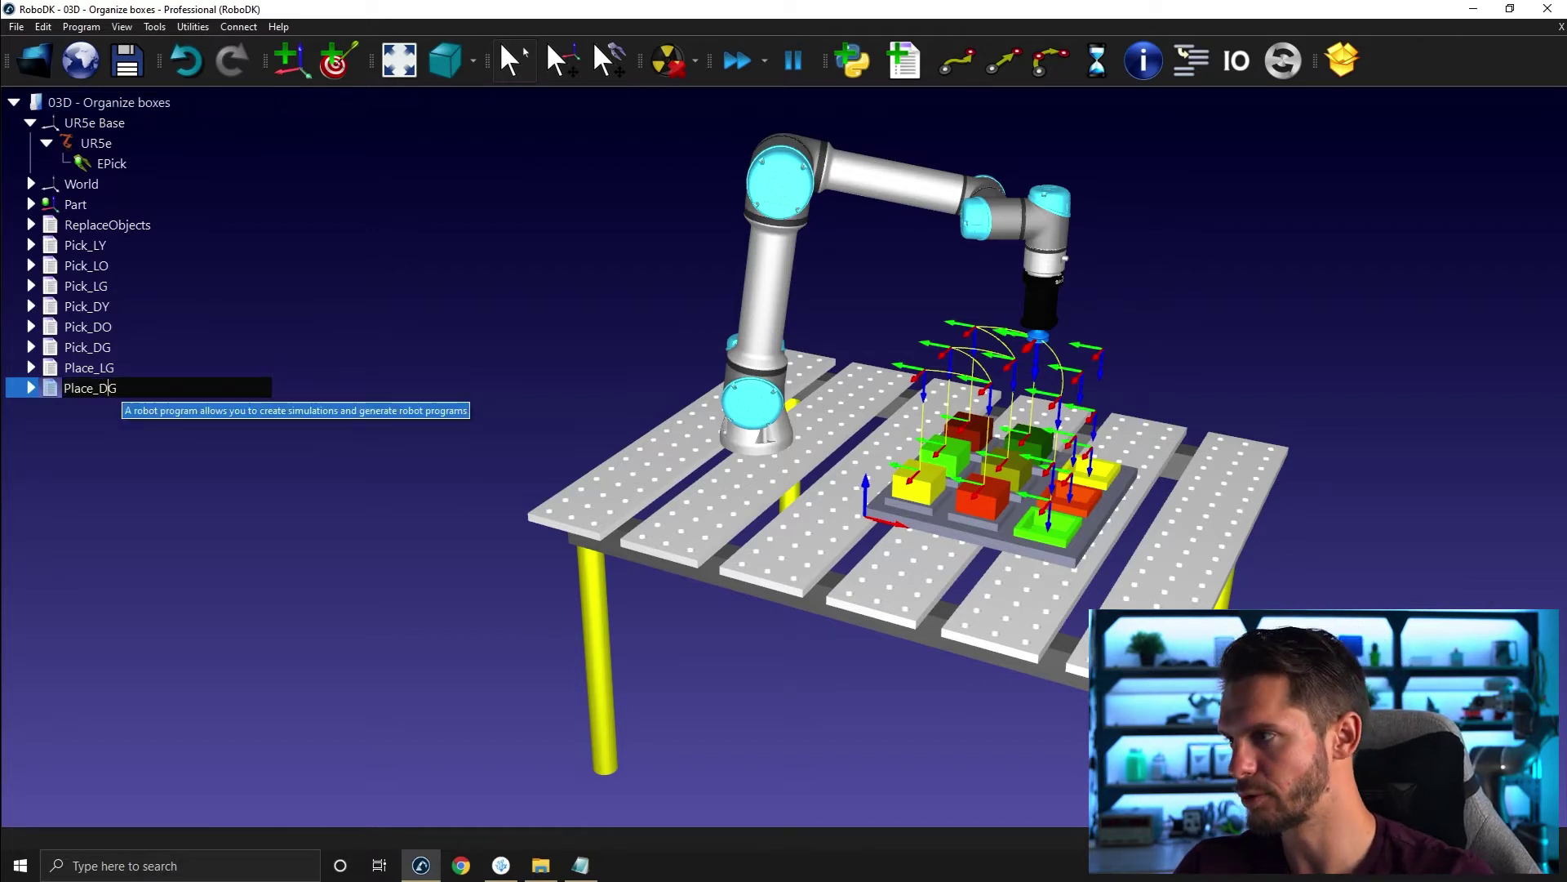
{"action": "key", "text": "Return"}
Relink Place_DG's linear drop move to the Drop_DG target and collapse the program
{"action": "left_click", "coordinate": [30, 390]}
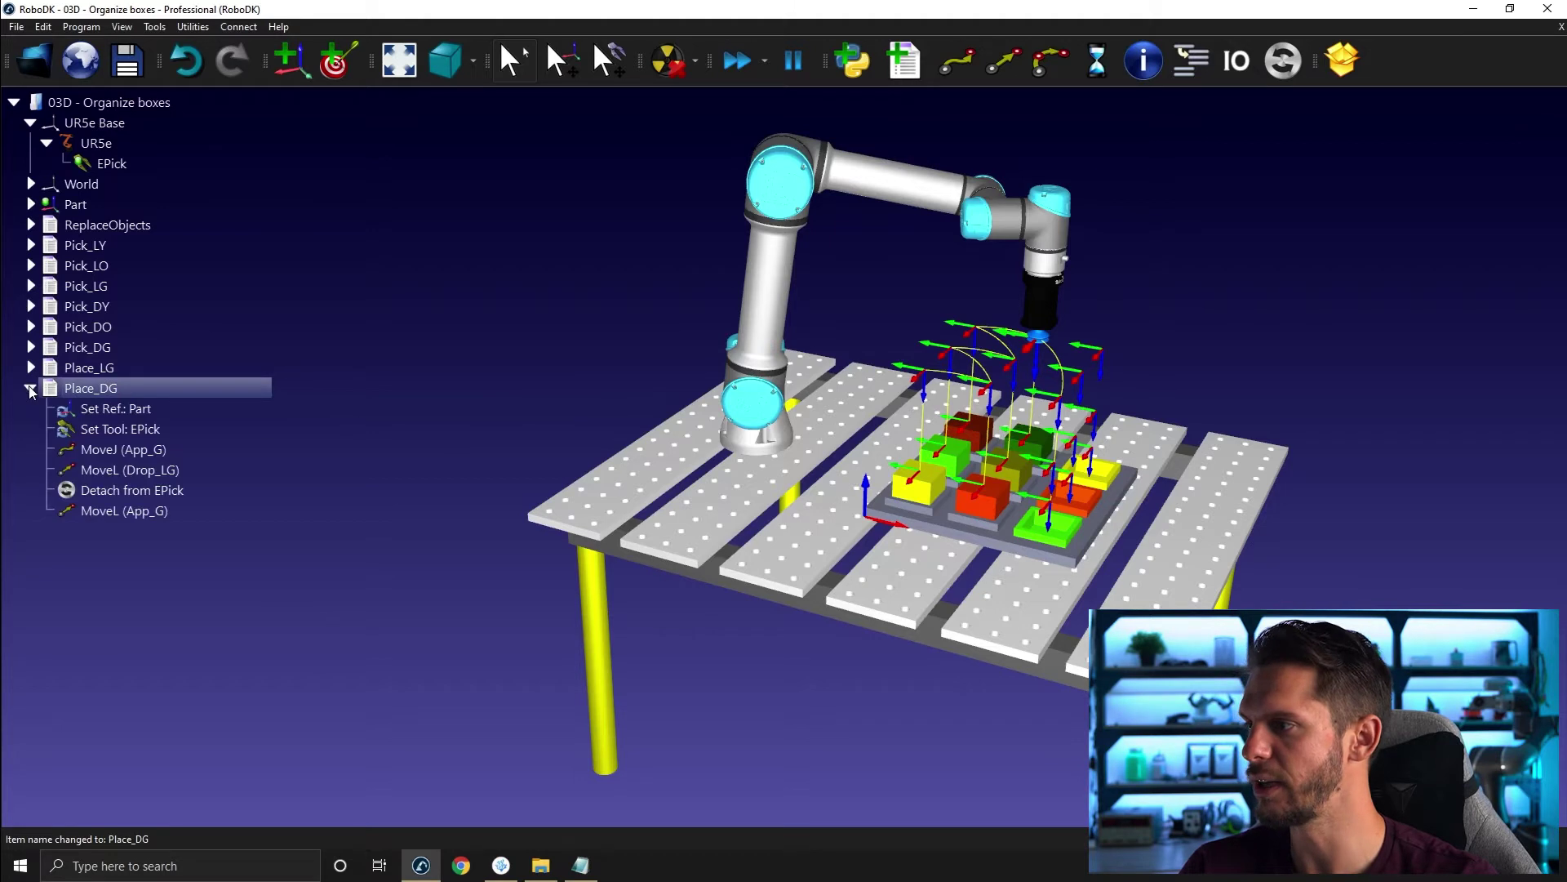
{"action": "right_click", "coordinate": [143, 471]}
{"action": "mouse_move", "coordinate": [248, 659]}
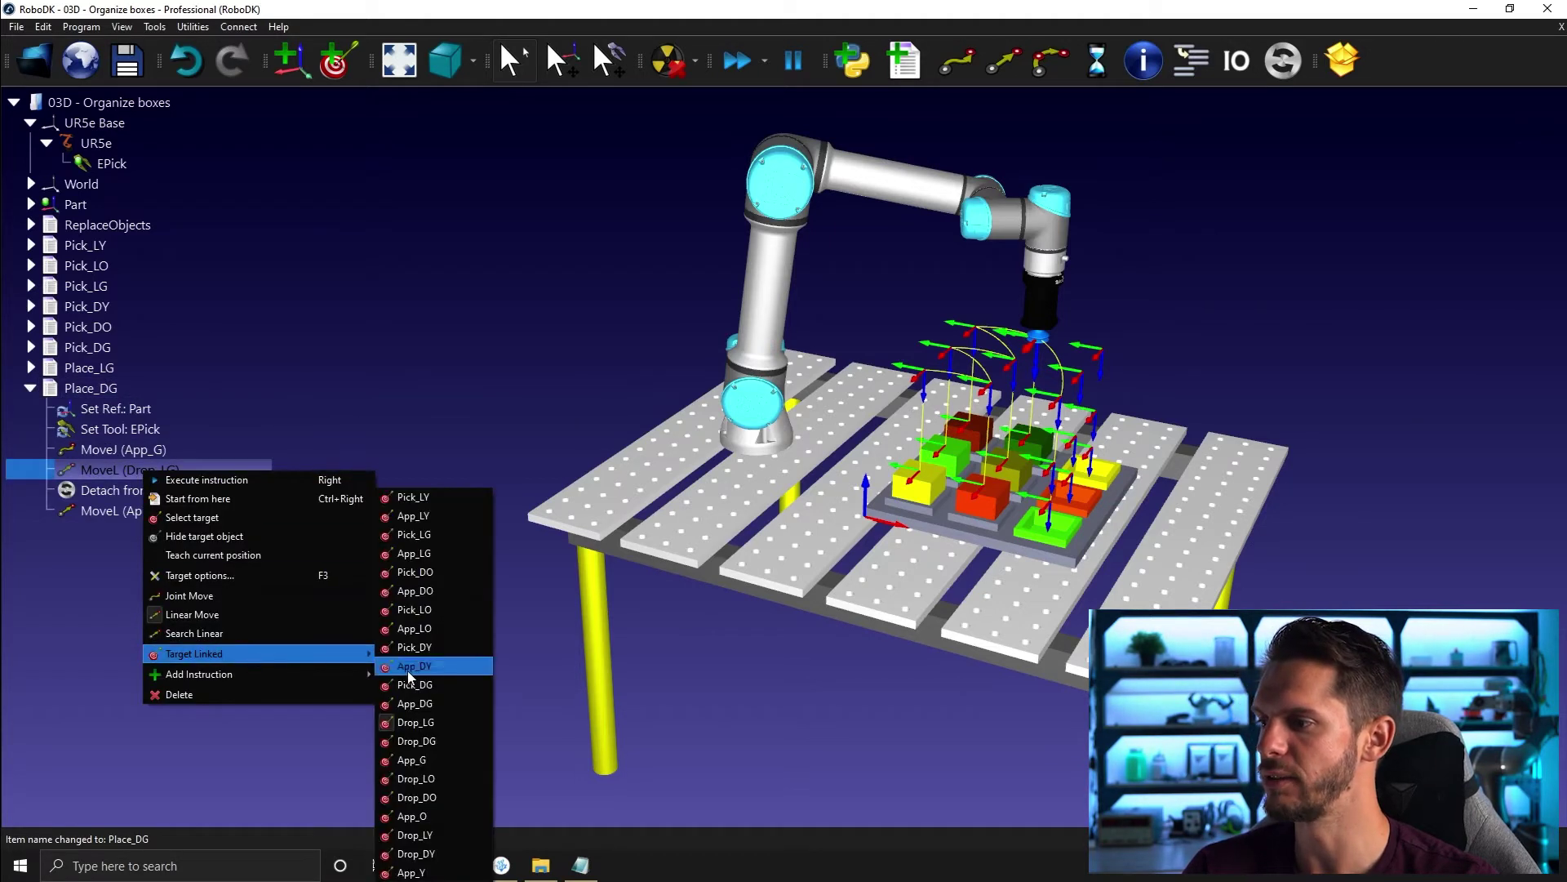
{"action": "left_click", "coordinate": [452, 741]}
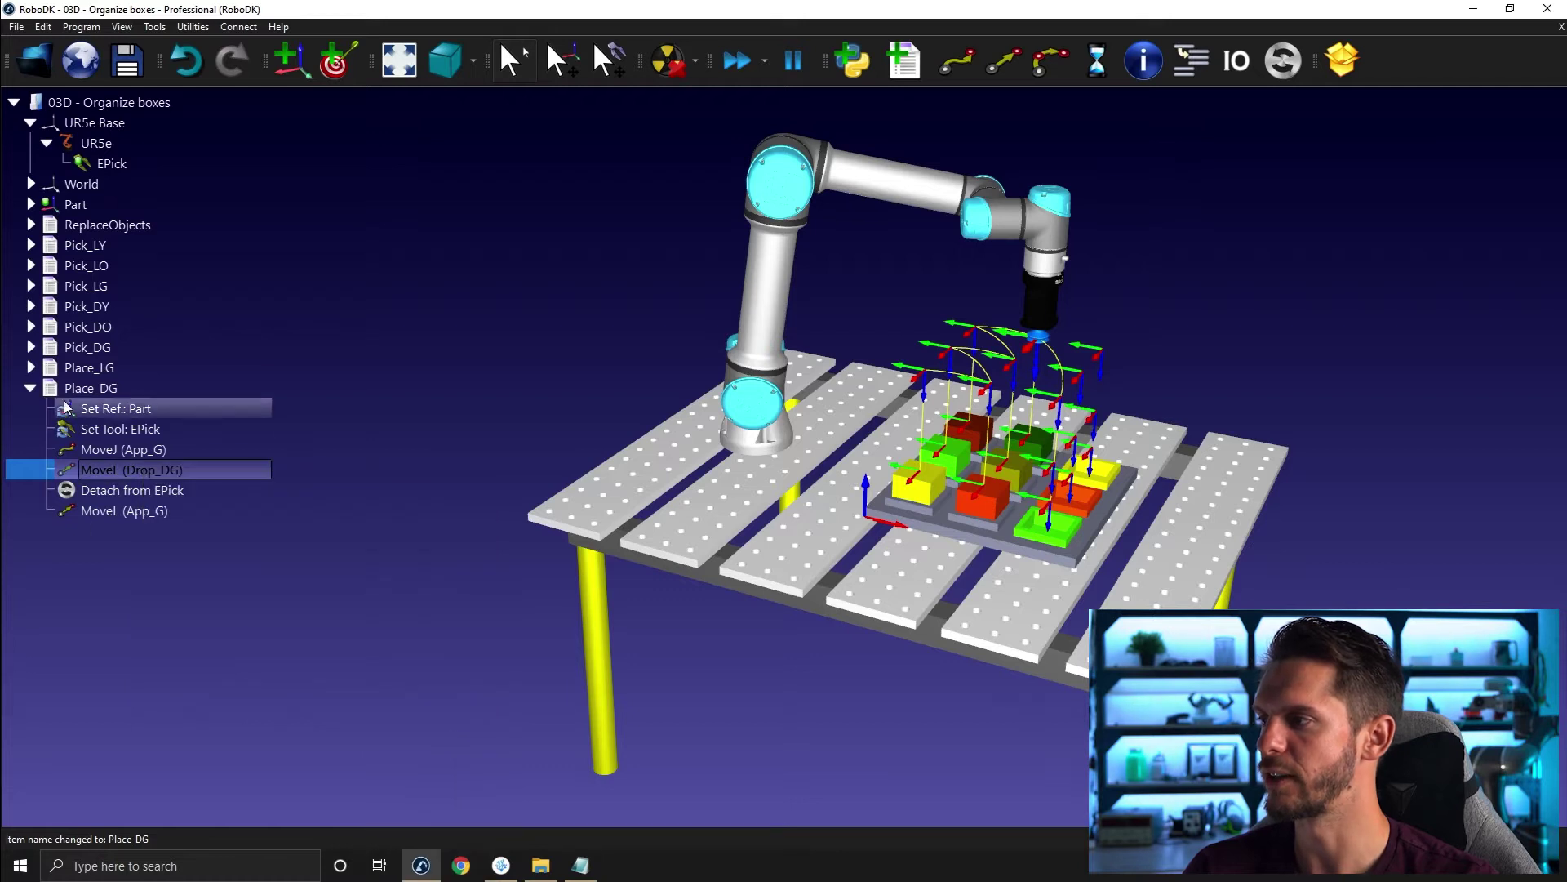
{"action": "left_click", "coordinate": [29, 389]}
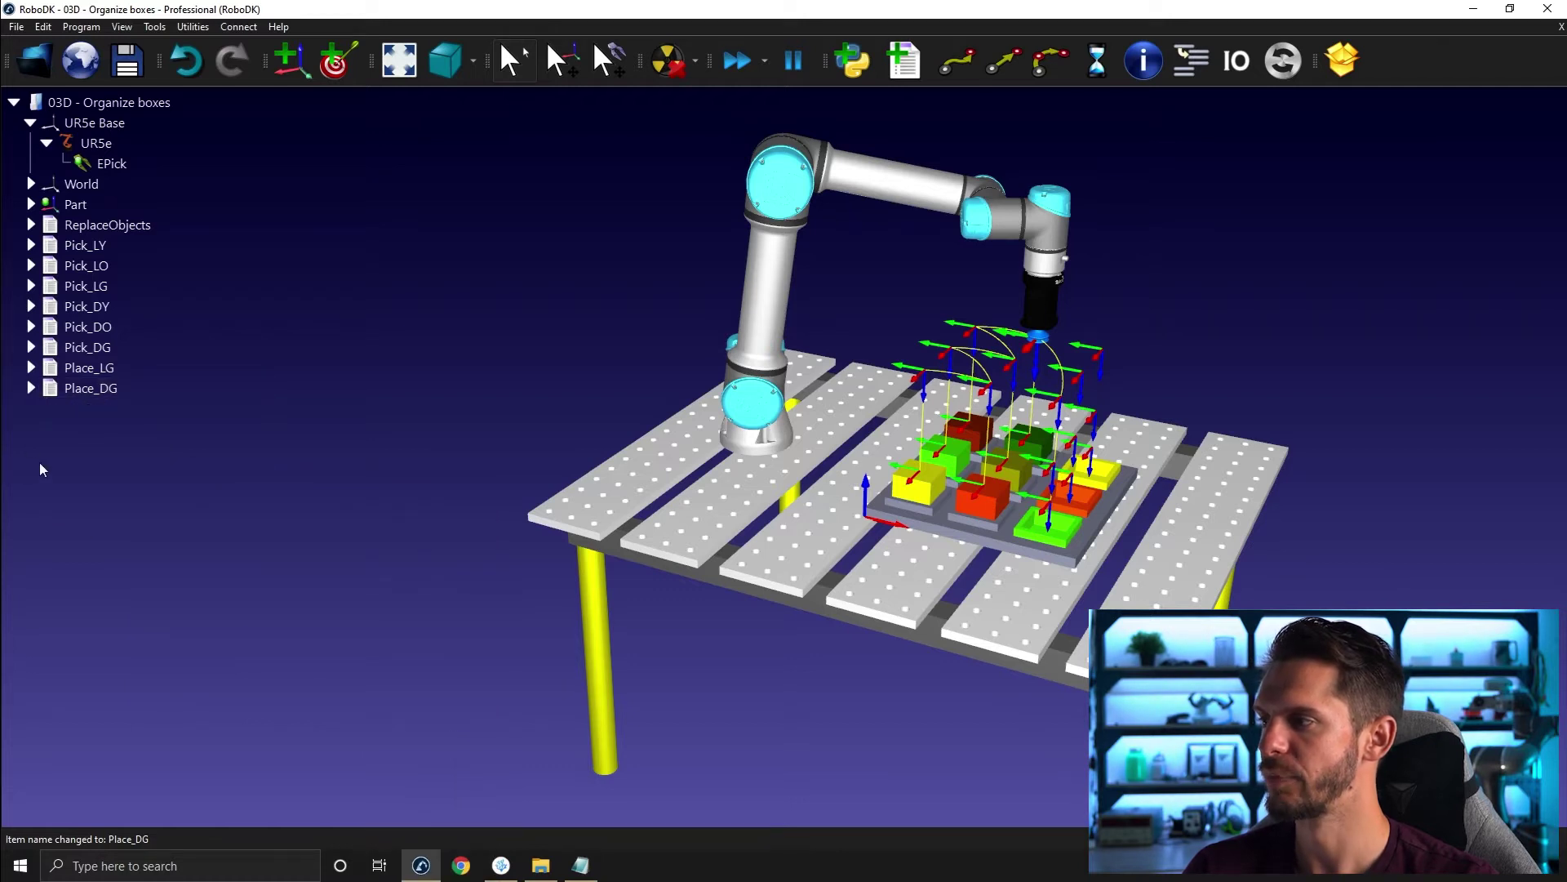
{"action": "left_click", "coordinate": [91, 369]}
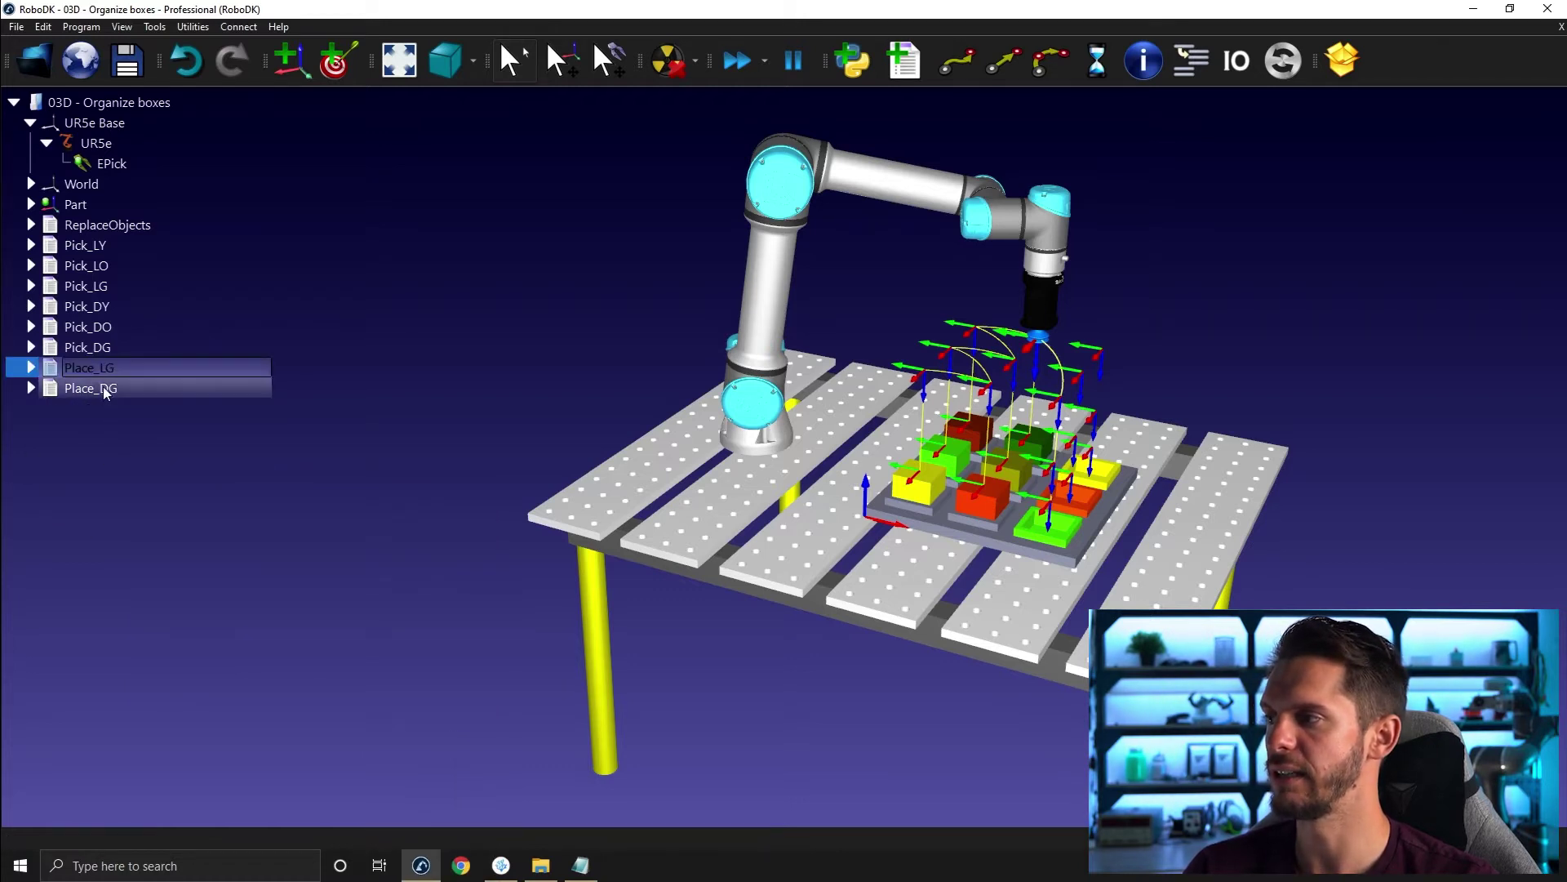
{"action": "left_click", "coordinate": [129, 101]}
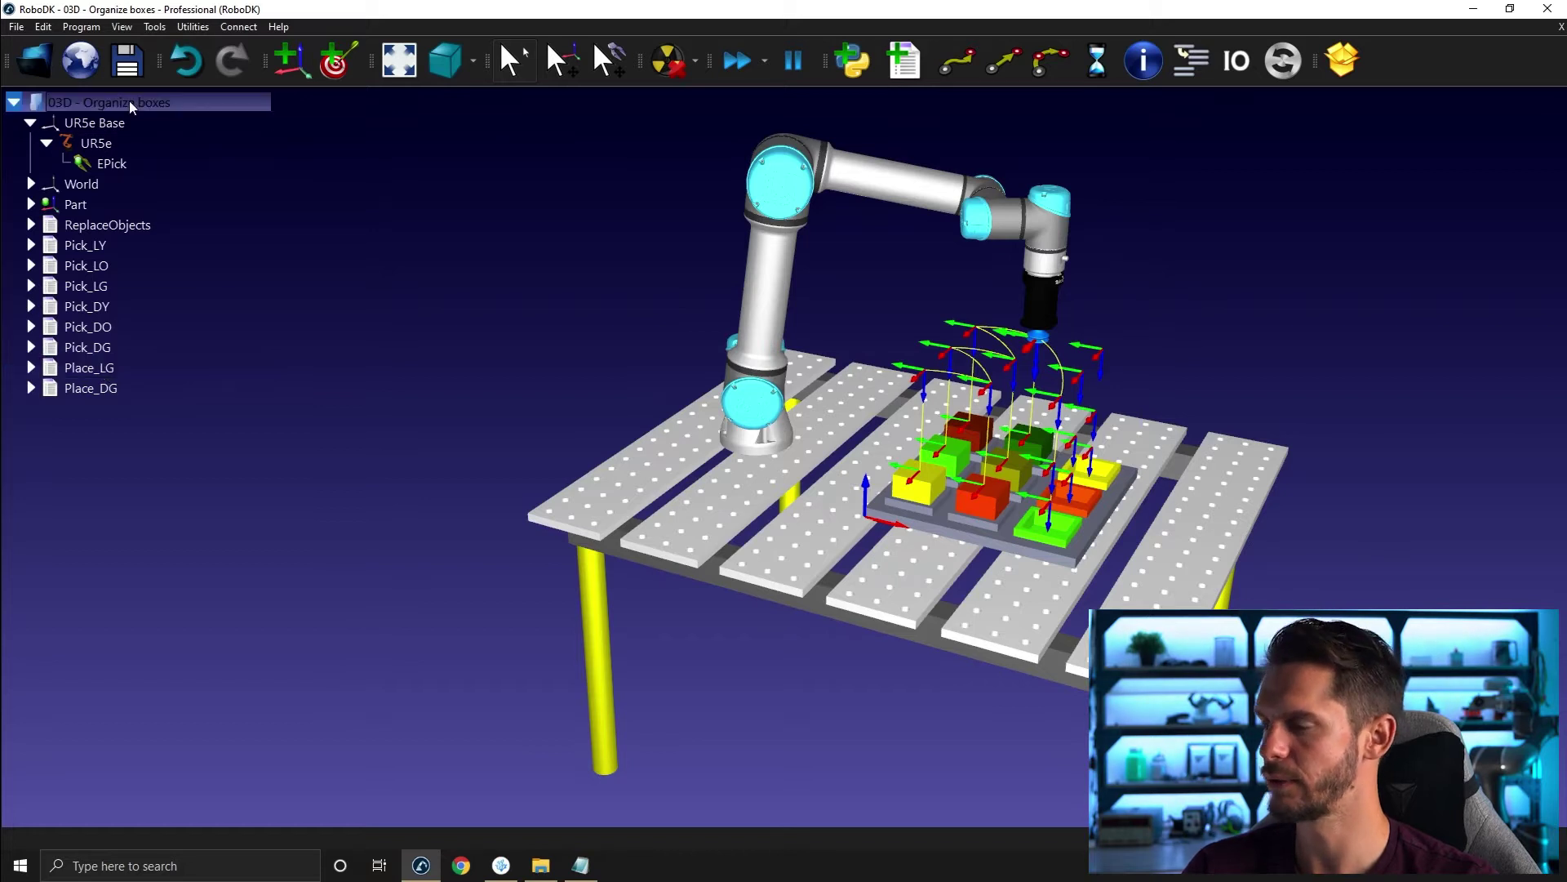
Paste another copy of Place_LG and rename it Place_LO
{"action": "key", "text": "ctrl+v"}
{"action": "left_click", "coordinate": [105, 410]}
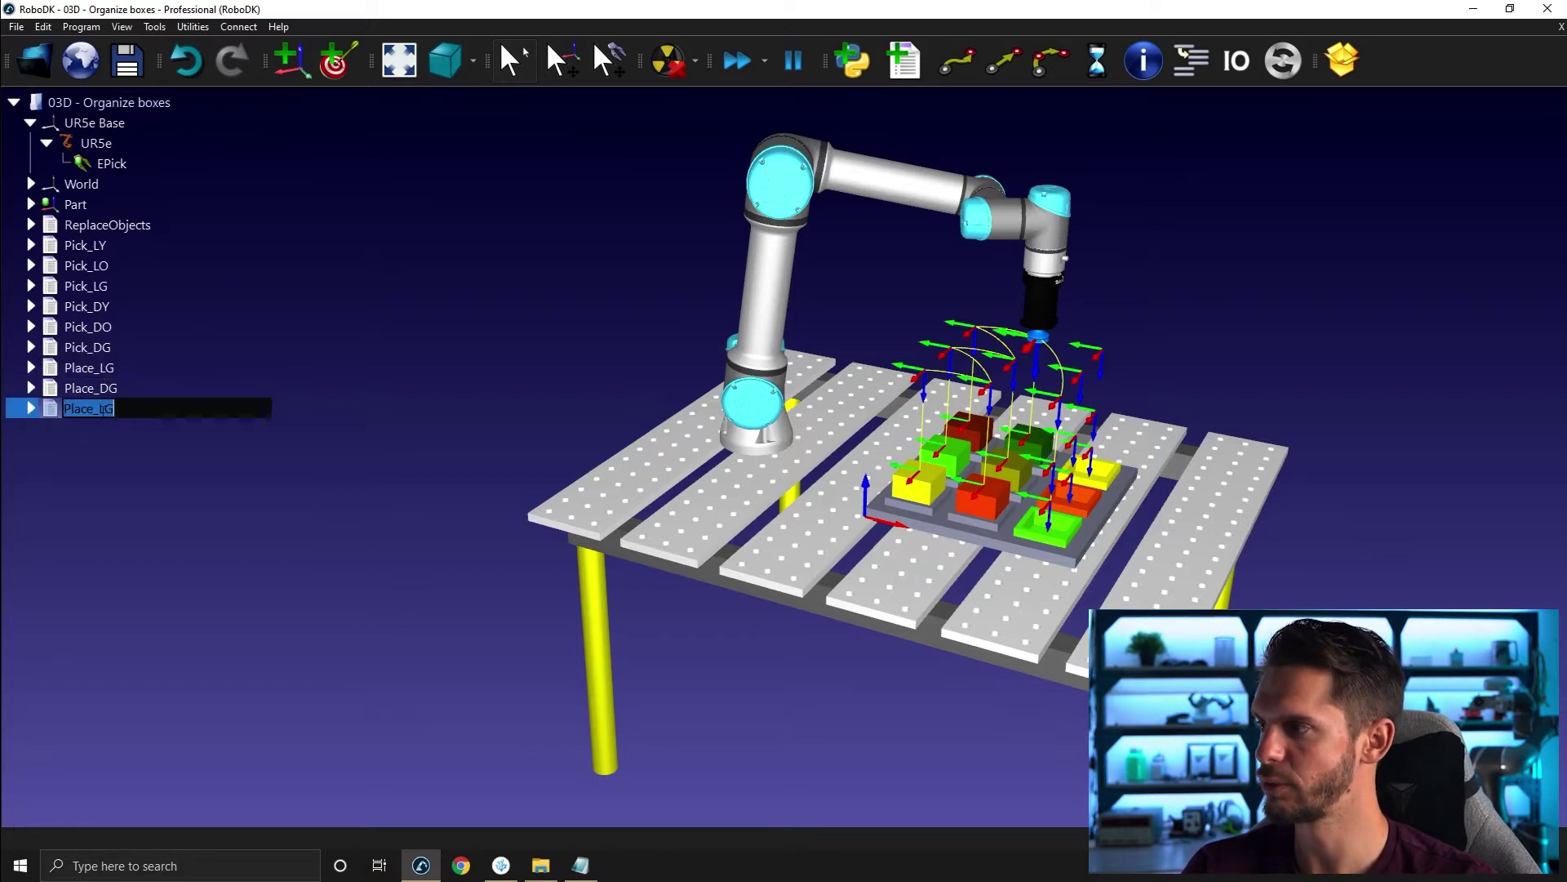
{"action": "key", "text": "BackSpace"}
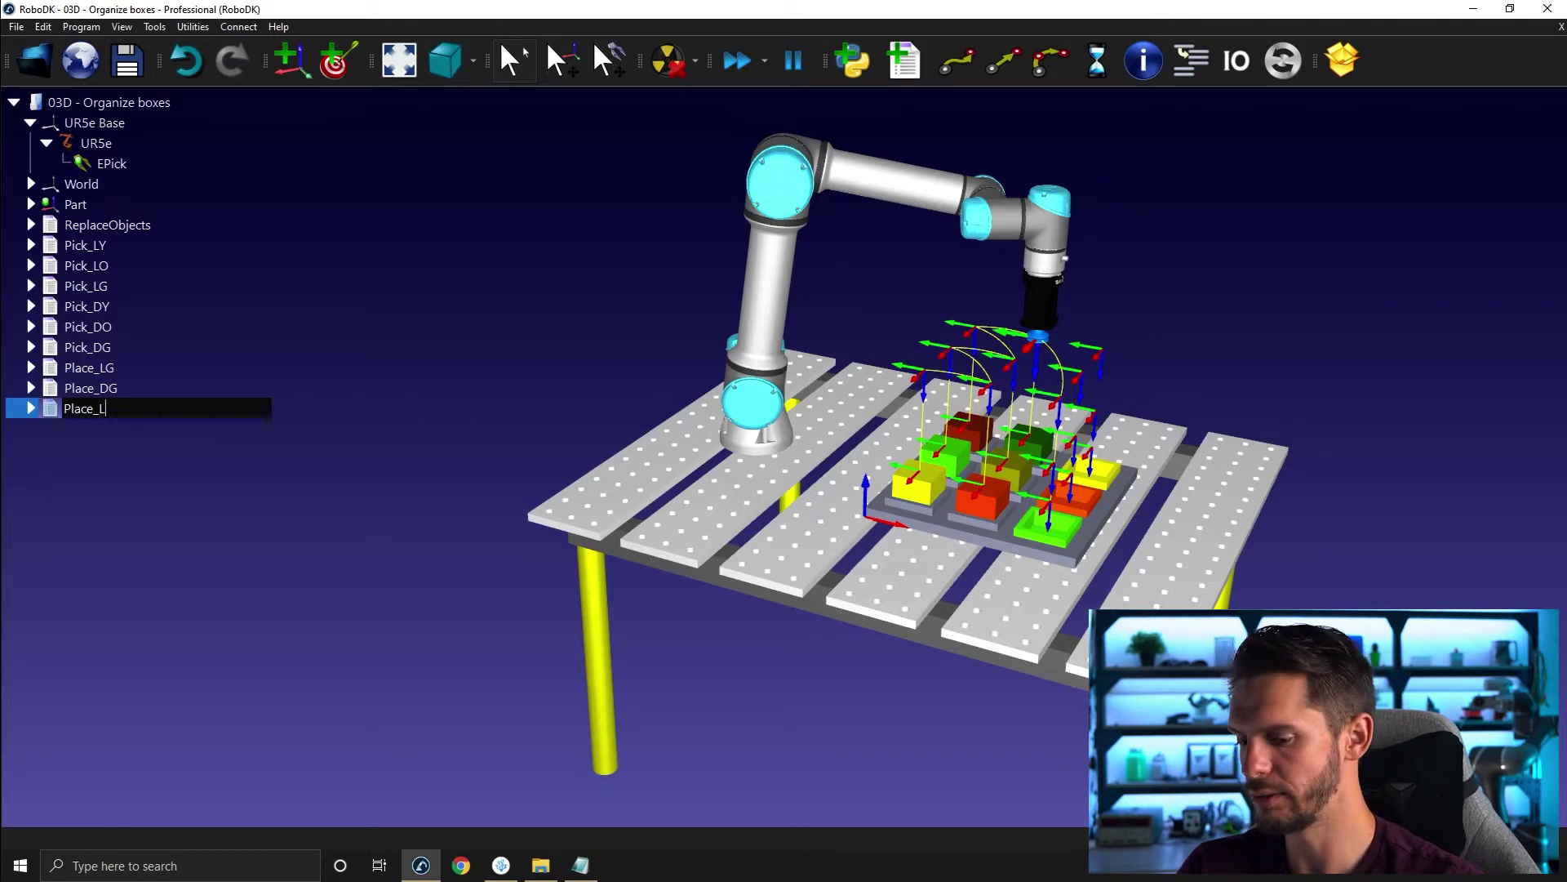
{"action": "key", "text": "Return"}
Relink Place_LO's joint approach move and final retreat move from App_G to App_O
{"action": "left_click", "coordinate": [31, 408]}
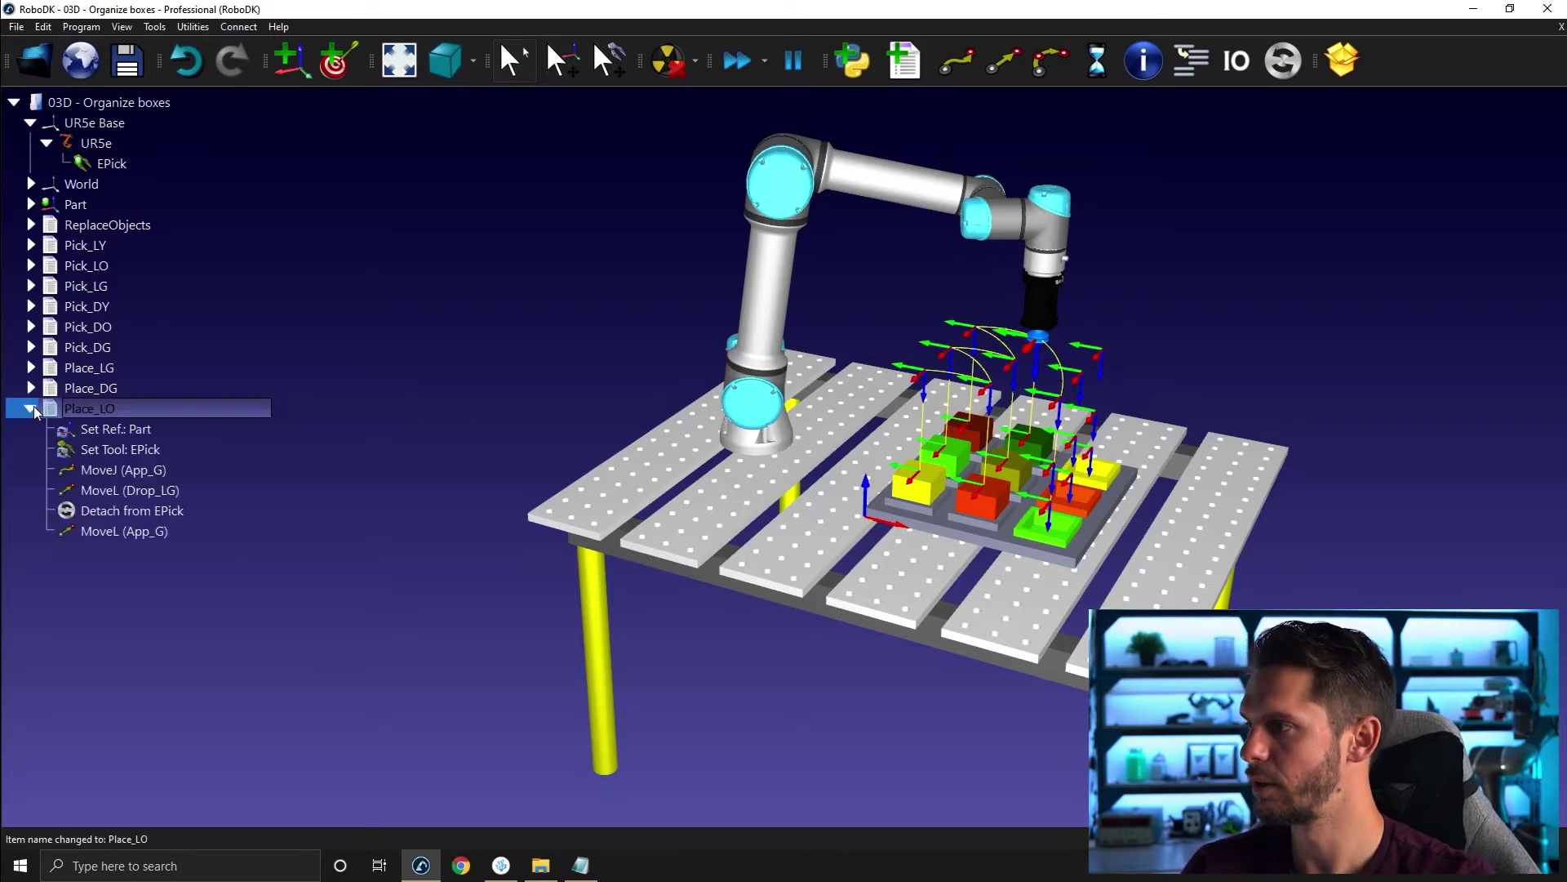
{"action": "right_click", "coordinate": [180, 469]}
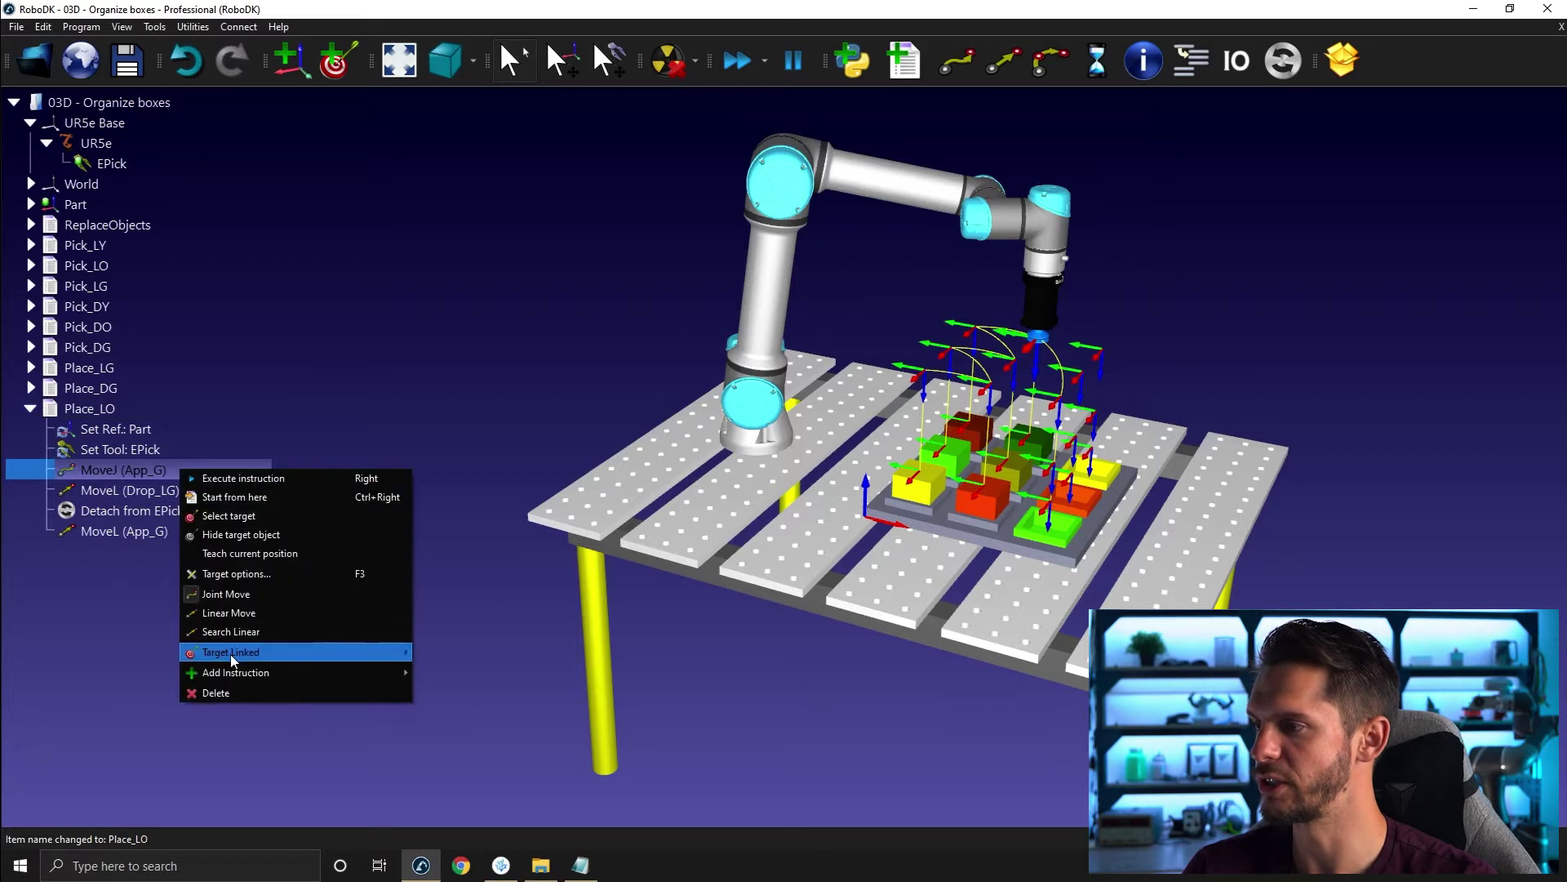
{"action": "mouse_move", "coordinate": [368, 654]}
{"action": "left_click", "coordinate": [463, 816]}
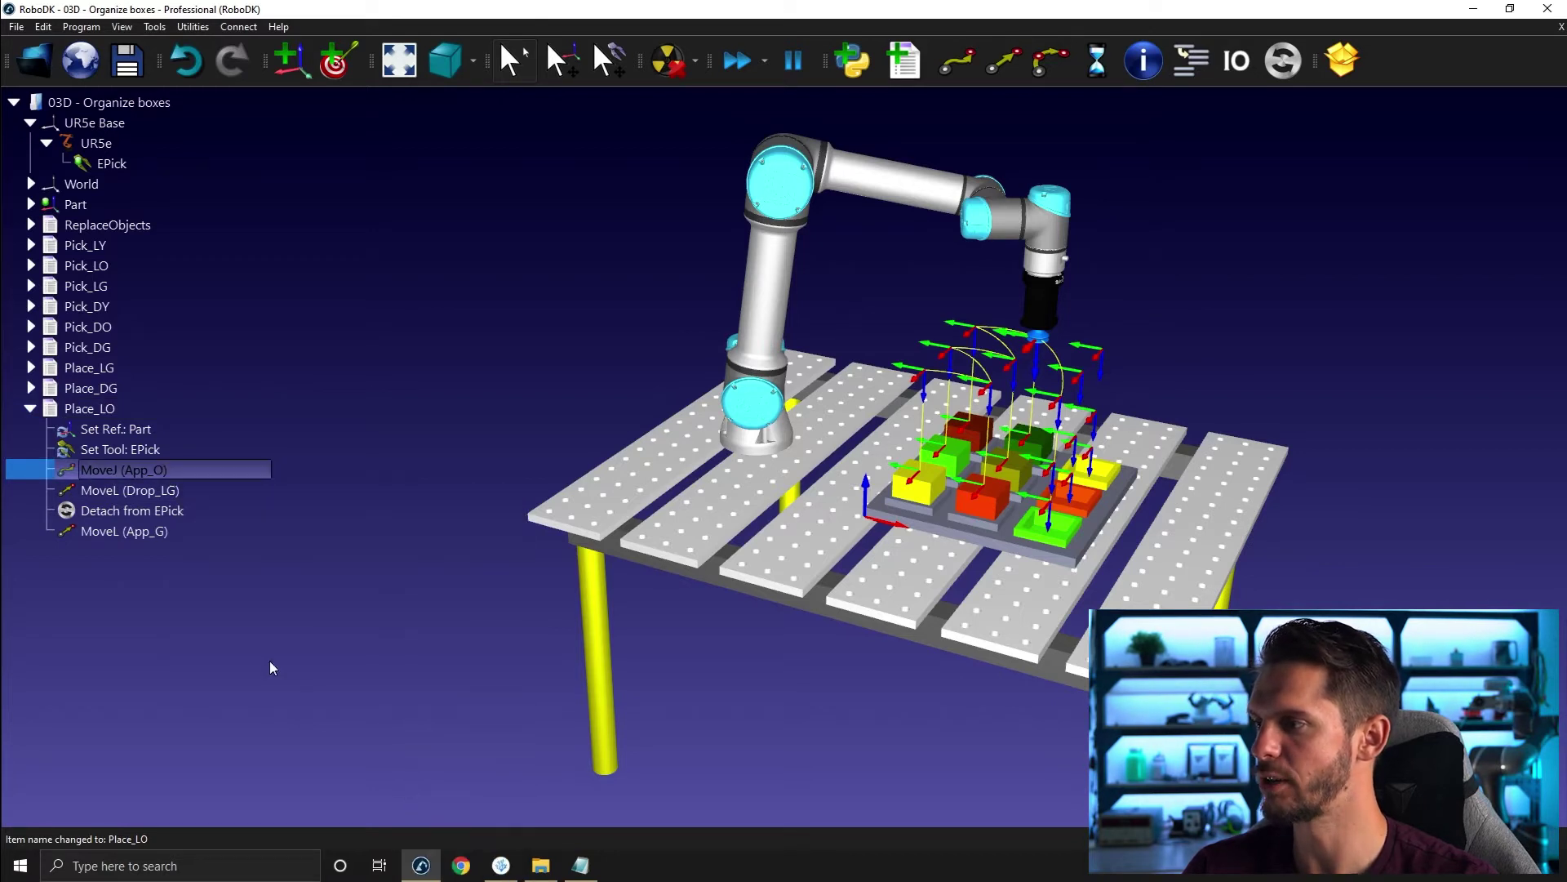
{"action": "right_click", "coordinate": [174, 533]}
{"action": "mouse_move", "coordinate": [266, 718]}
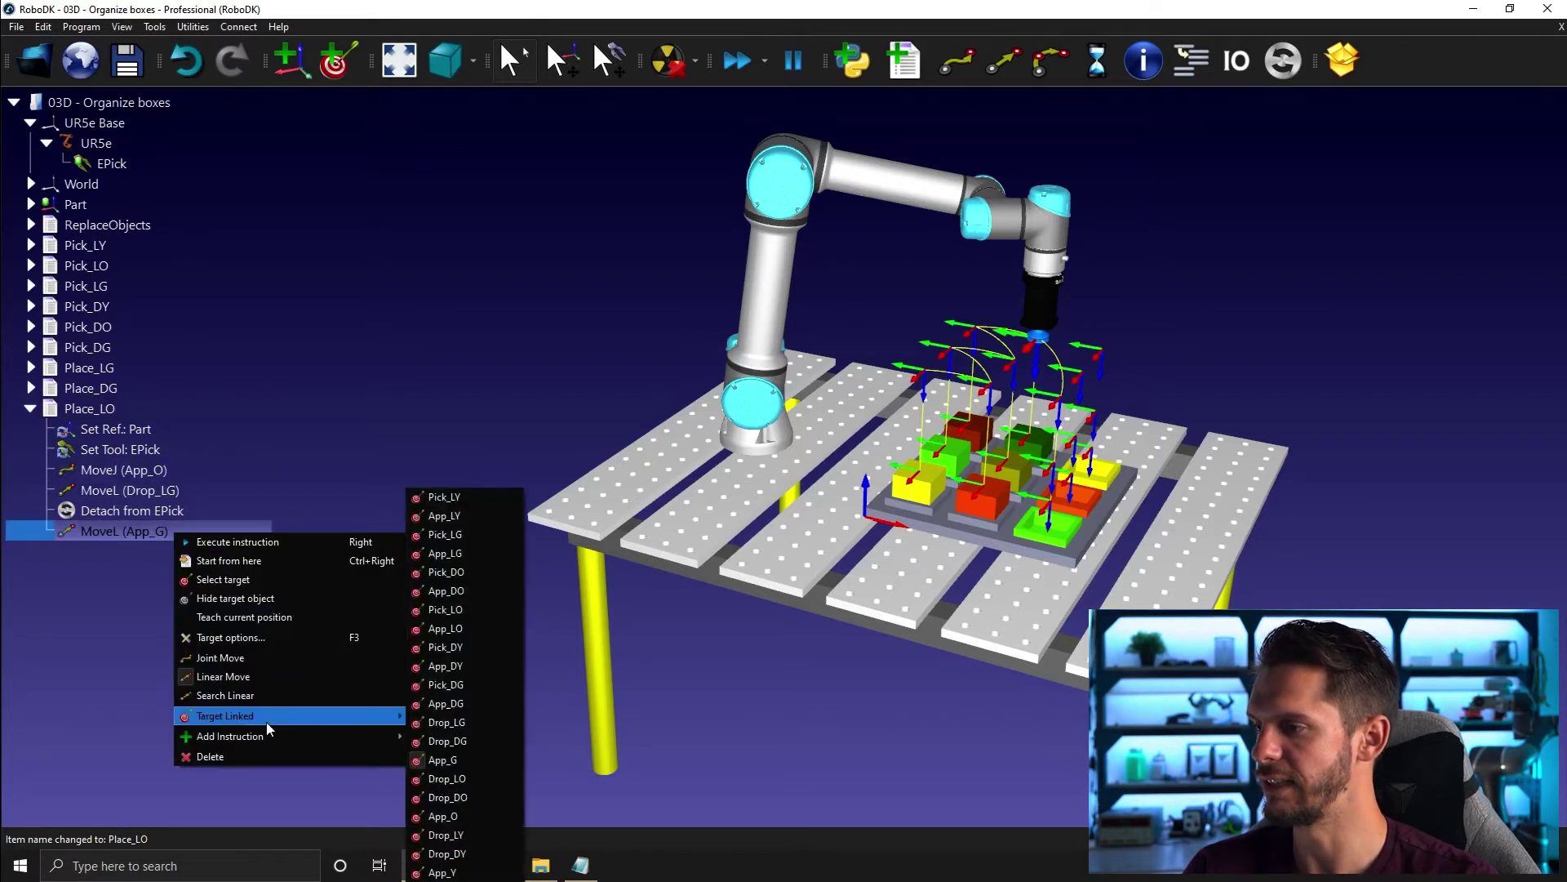
{"action": "left_click", "coordinate": [458, 821]}
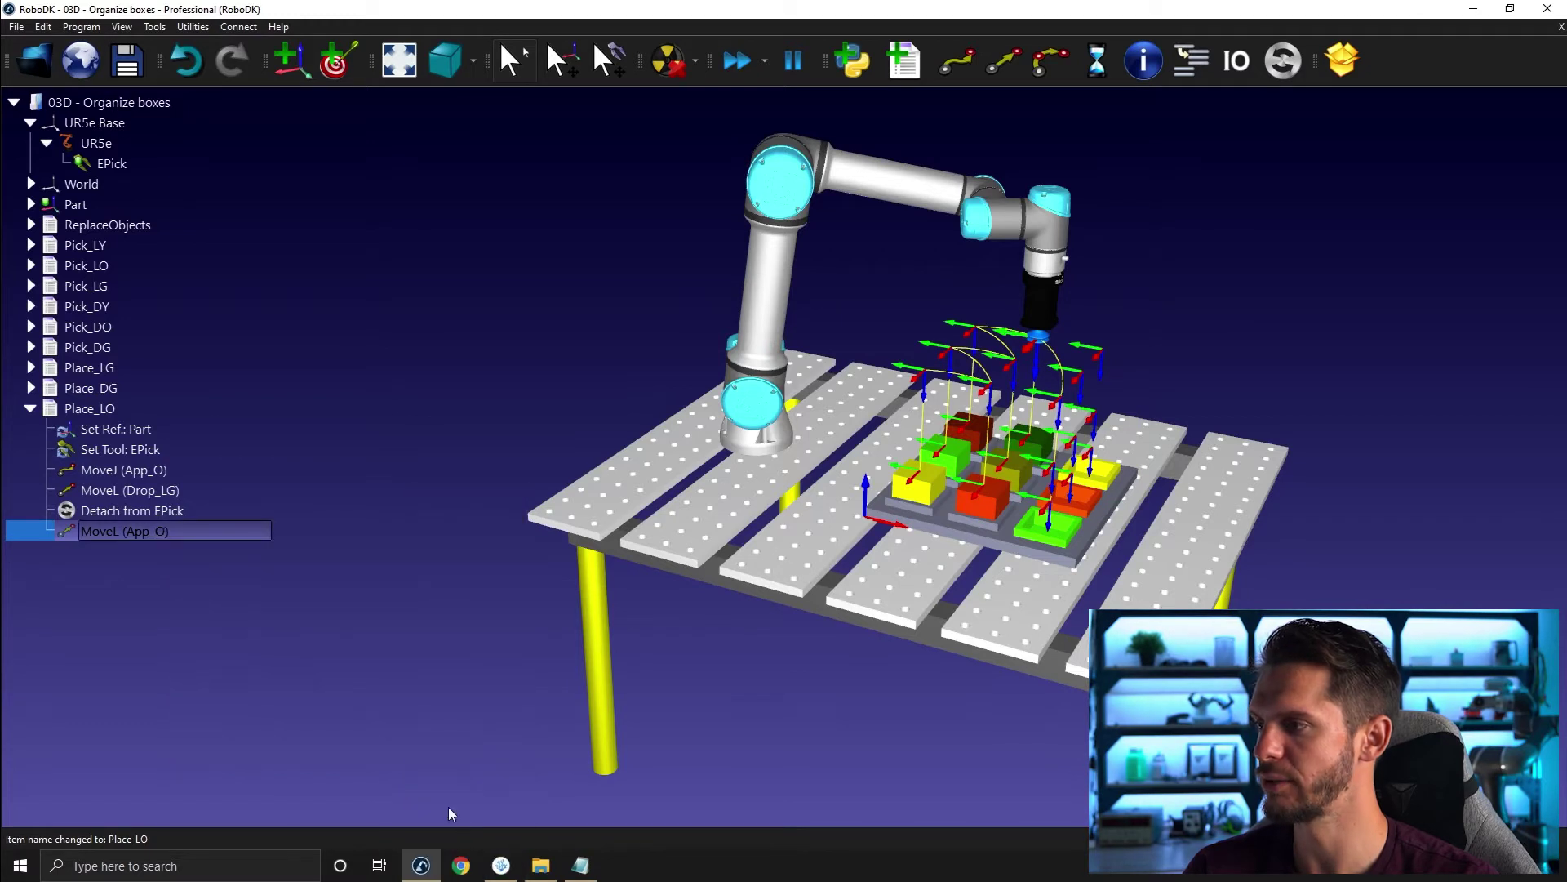
Relink the drop move to Drop_LO and run Place_LO in simulation
{"action": "right_click", "coordinate": [175, 490]}
{"action": "mouse_move", "coordinate": [276, 673]}
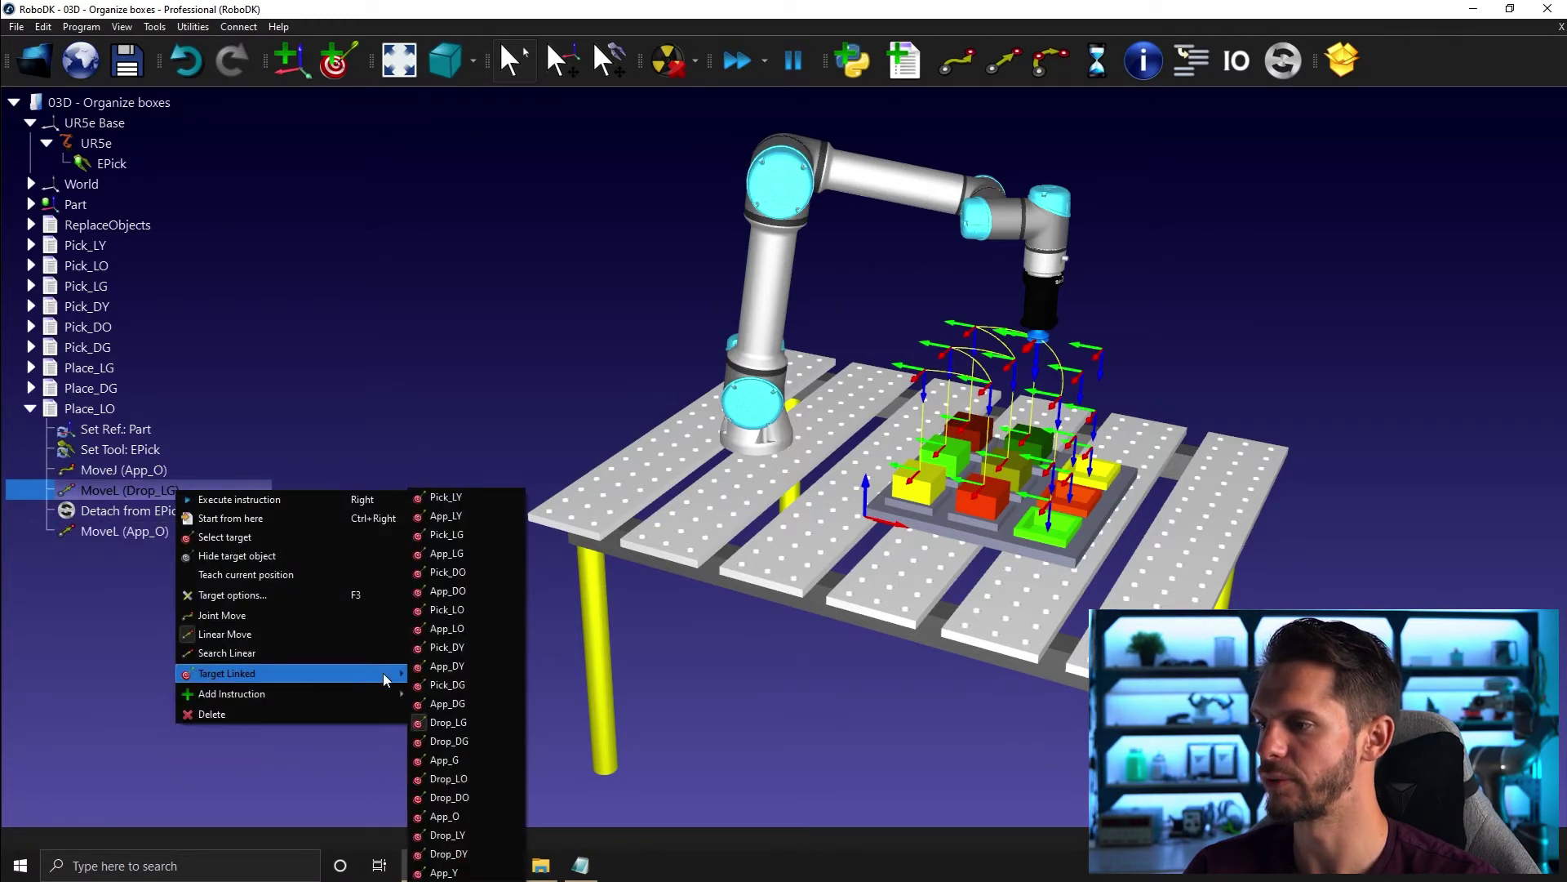
{"action": "left_click", "coordinate": [482, 776]}
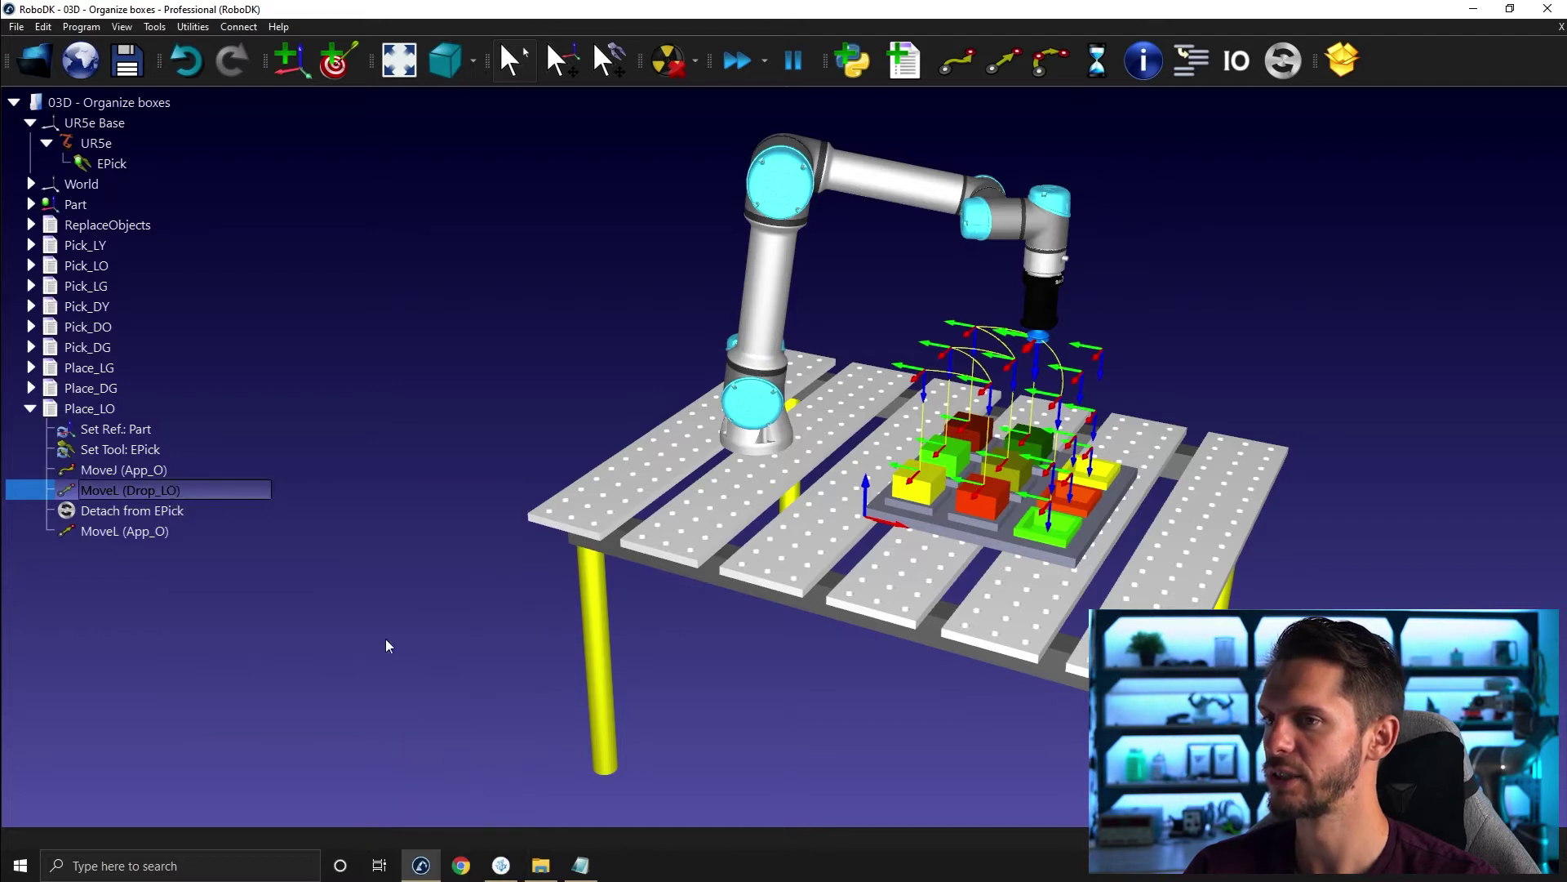
{"action": "double_click", "coordinate": [160, 408]}
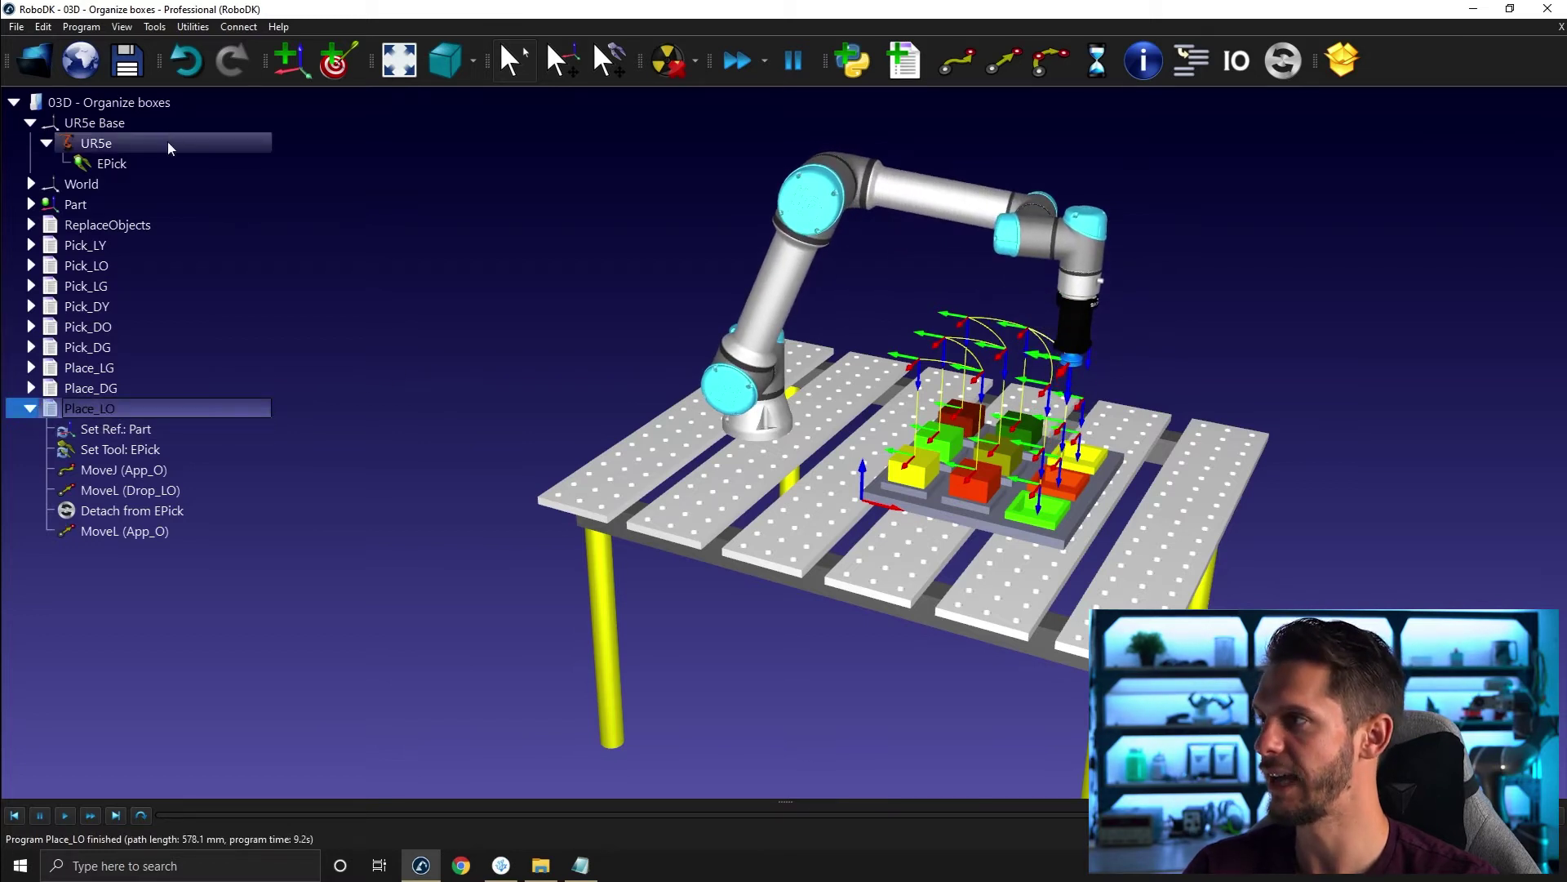
{"action": "left_click", "coordinate": [148, 103]}
Paste a copy of Place_LO and rename it Place_DO
{"action": "key", "text": "ctrl+v"}
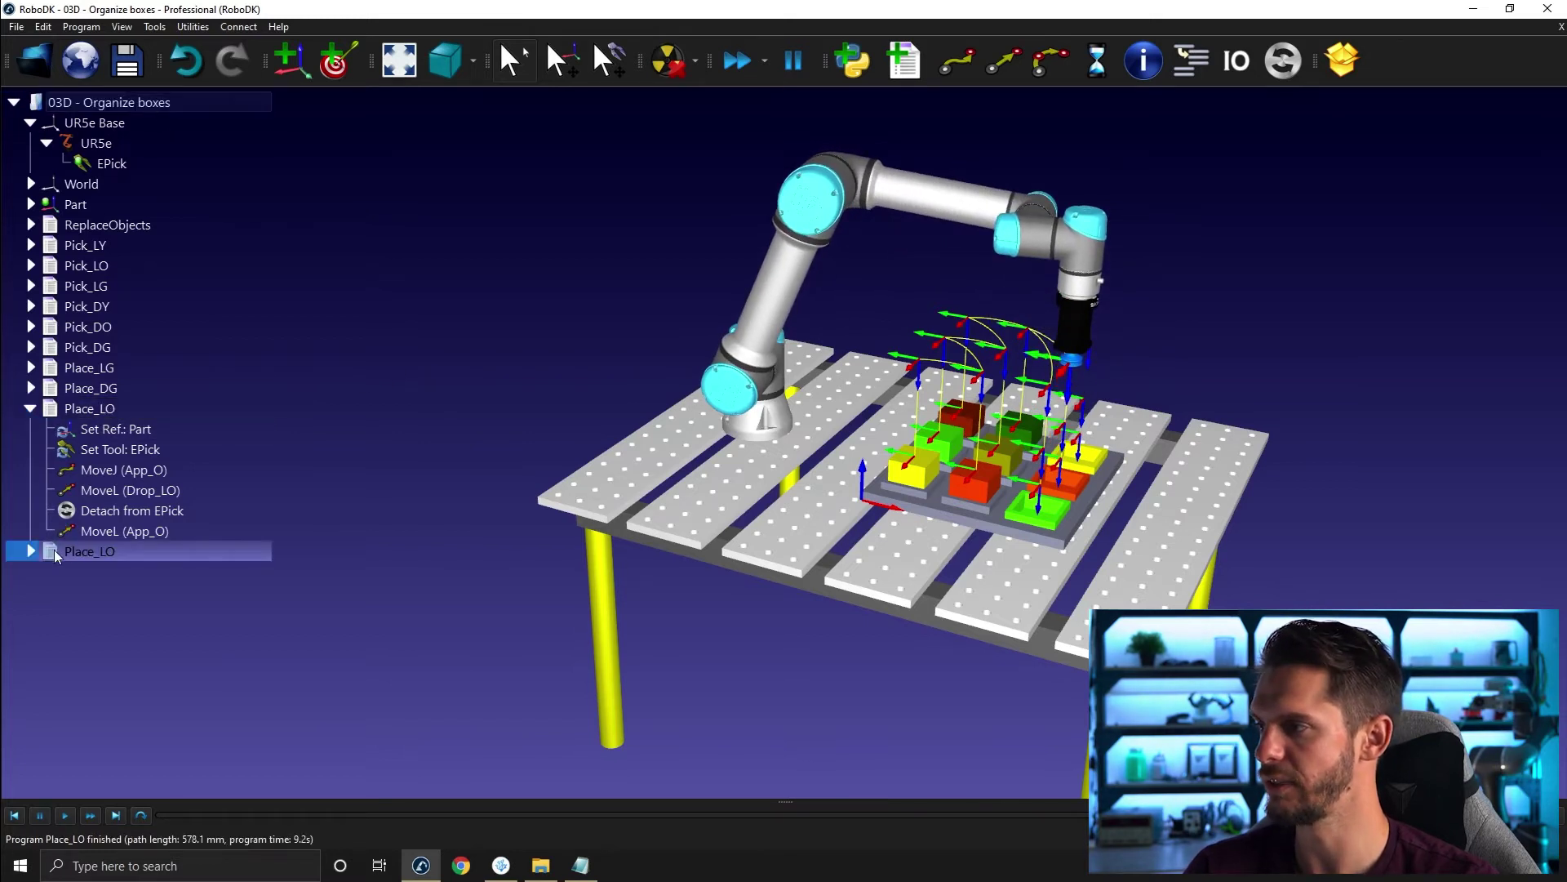
{"action": "key", "text": "F2"}
{"action": "left_click", "coordinate": [104, 556]}
{"action": "key", "text": "BackSpace"}
{"action": "type", "text": "D"}
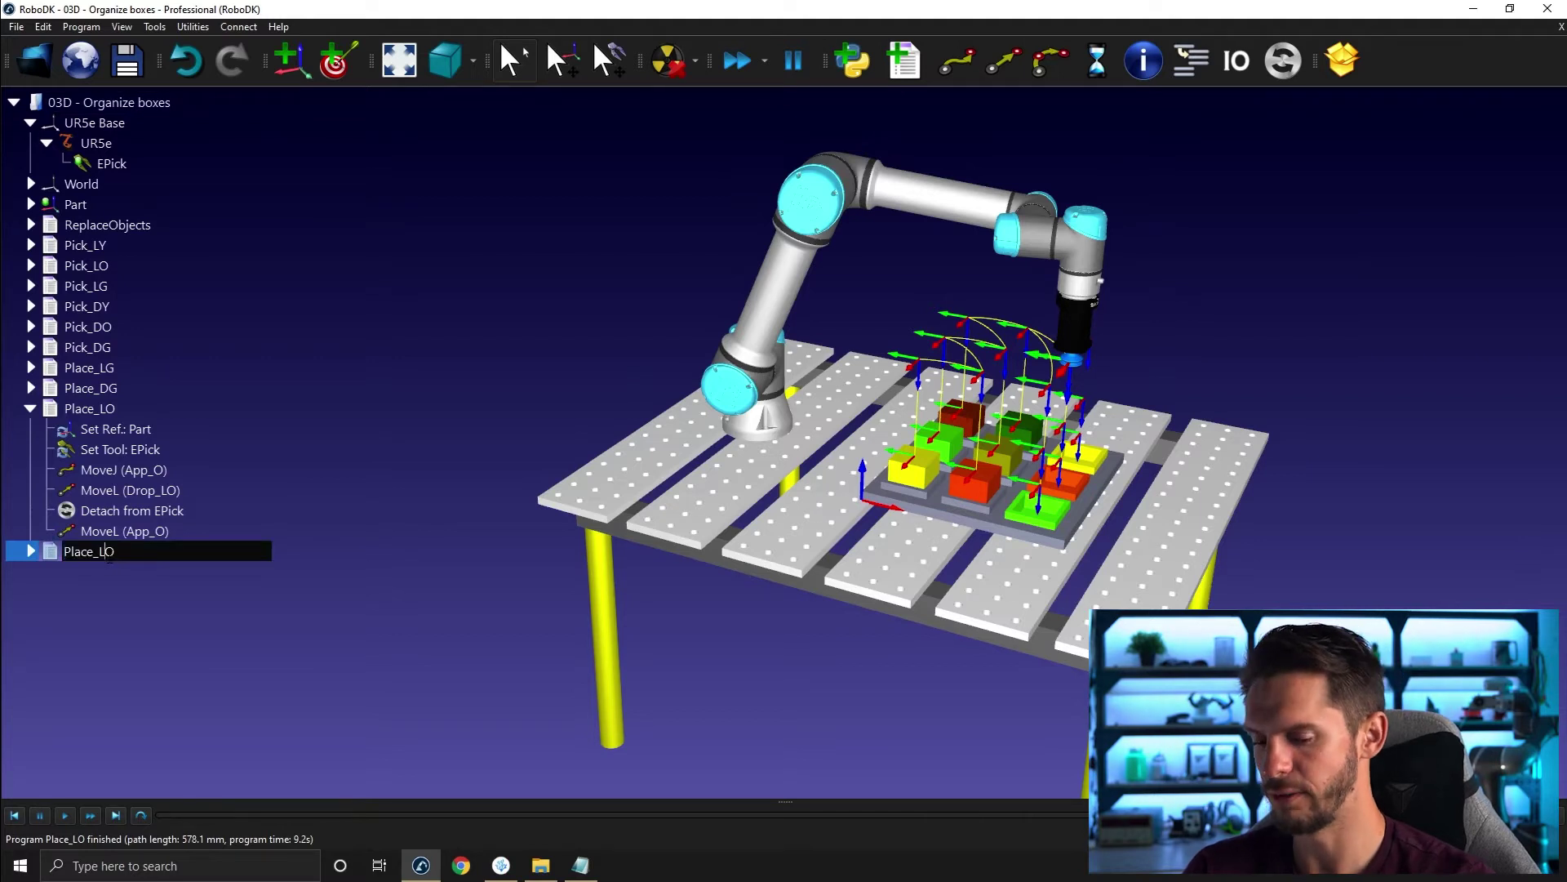
{"action": "key", "text": "Return"}
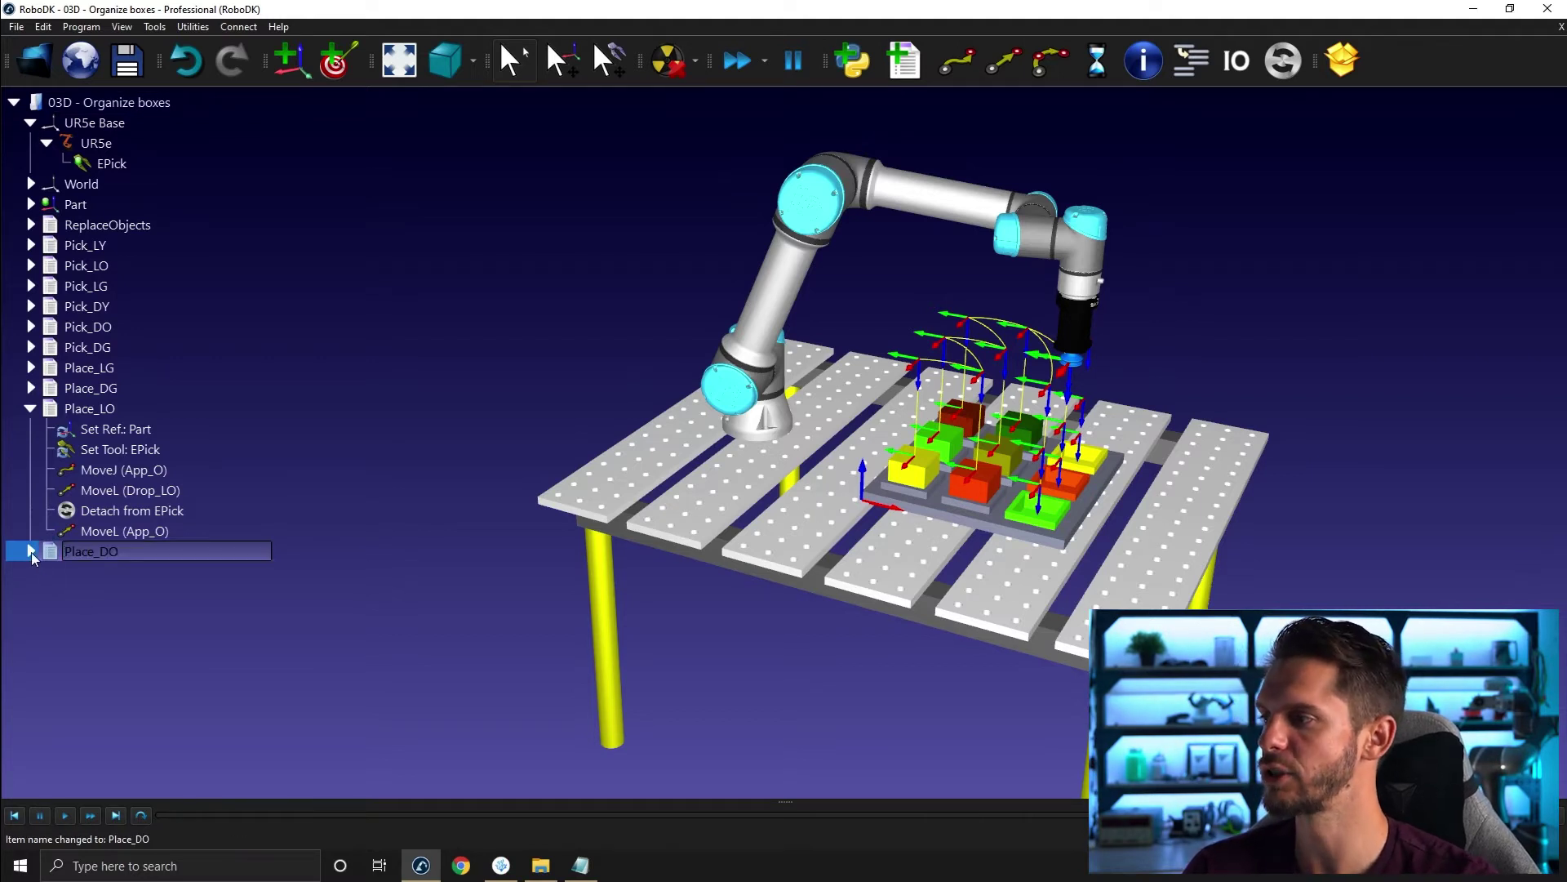
Relink Place_DO's drop move to Drop_DO, collapse both programs, and copy Place_LO
{"action": "left_click", "coordinate": [30, 551]}
{"action": "right_click", "coordinate": [176, 636]}
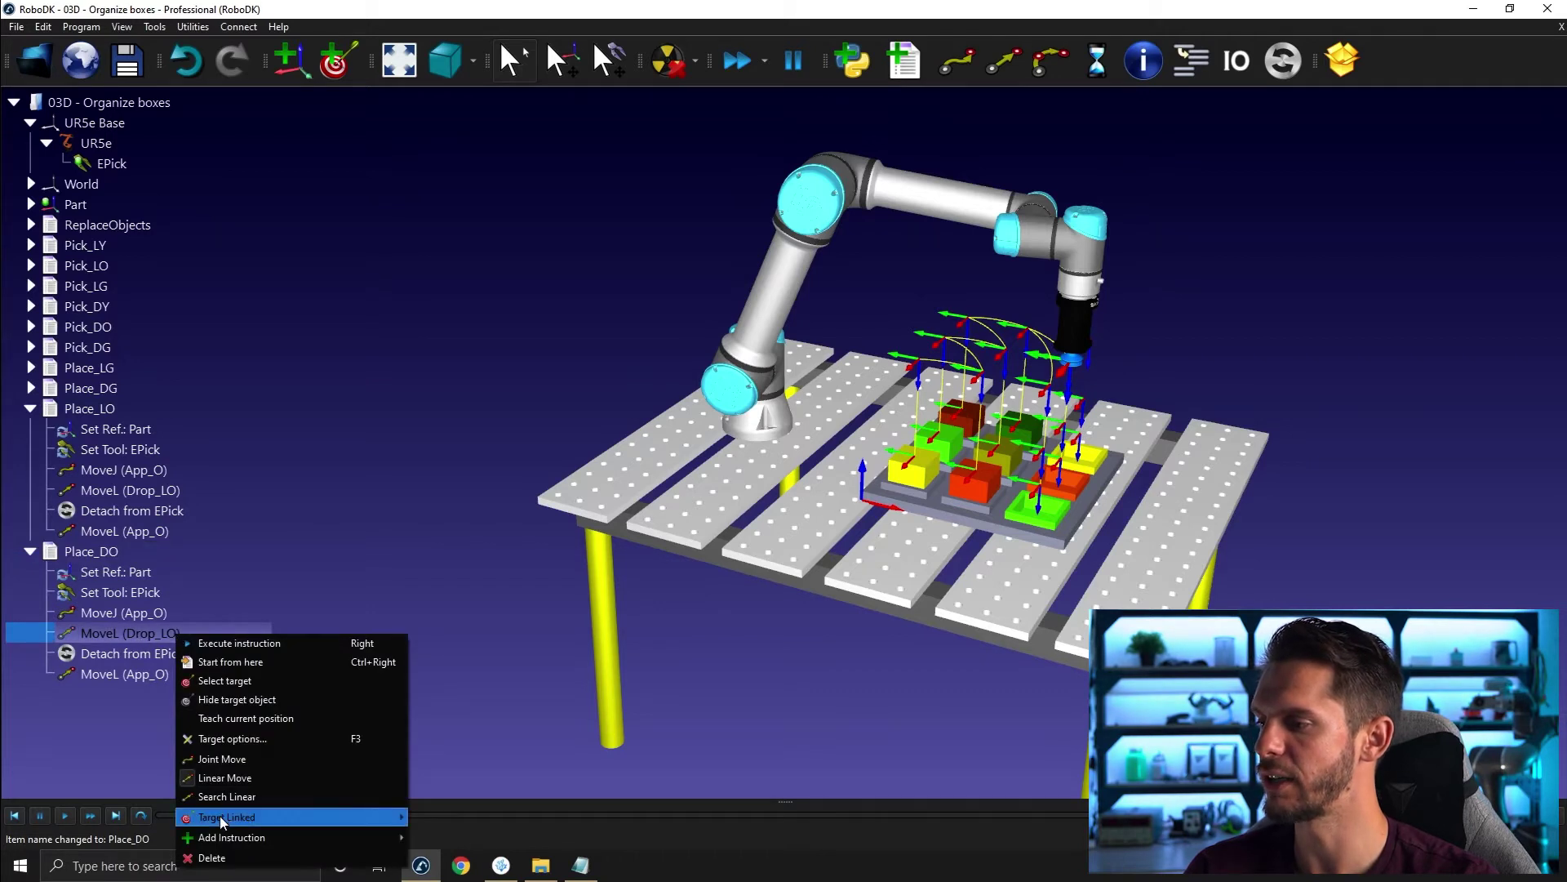
{"action": "mouse_move", "coordinate": [219, 816]}
{"action": "left_click", "coordinate": [438, 798]}
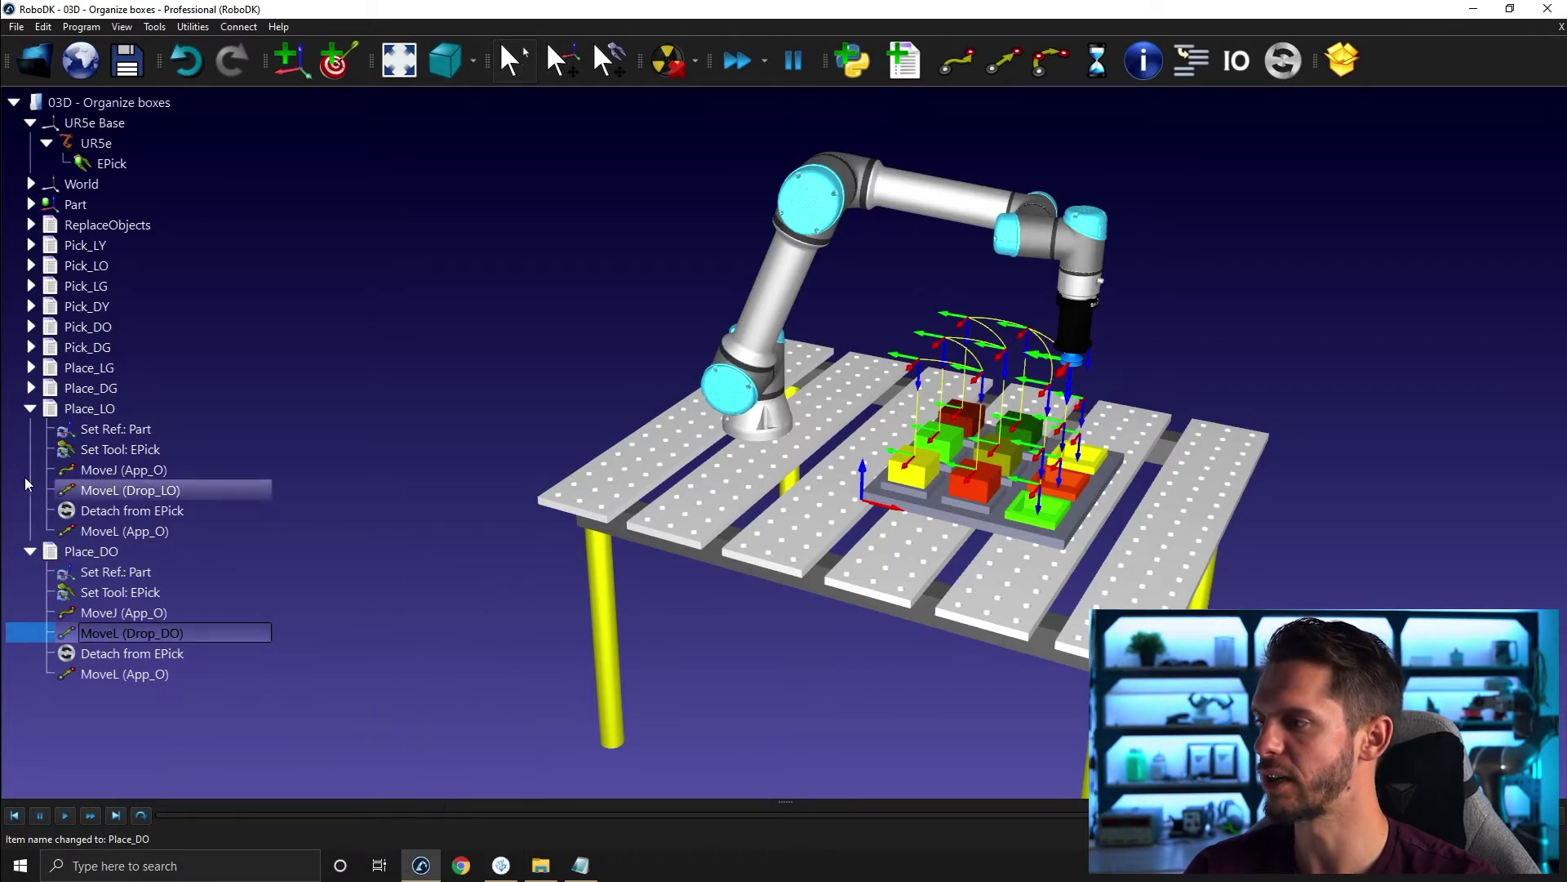
{"action": "left_click", "coordinate": [31, 409]}
{"action": "left_click", "coordinate": [30, 429]}
{"action": "left_click", "coordinate": [76, 411]}
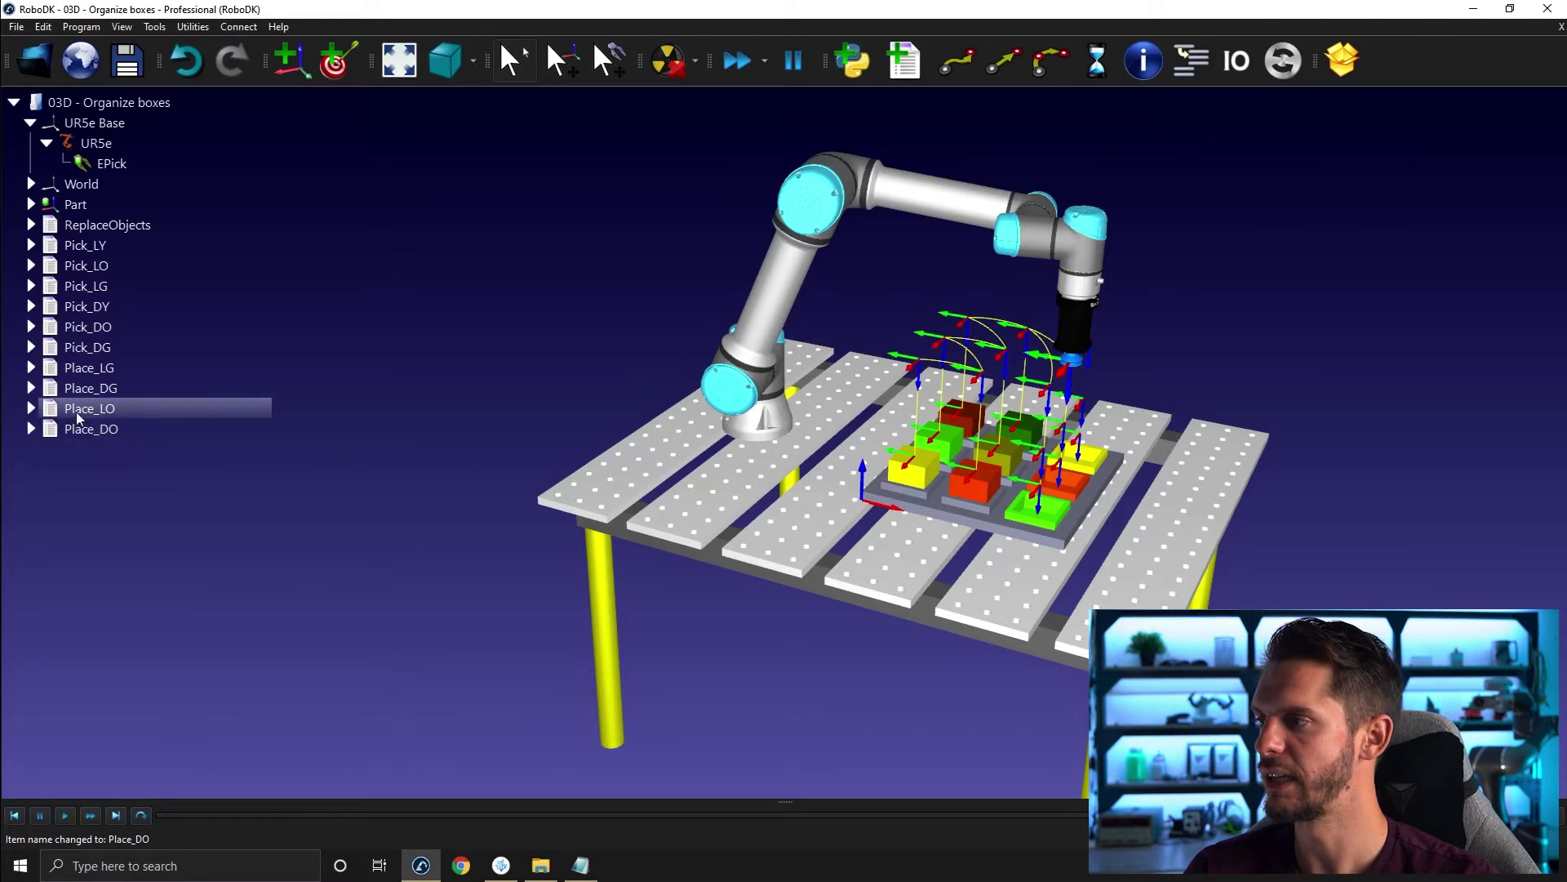
{"action": "key", "text": "ctrl+c"}
Paste another Place_LO copy under the station root and rename it Place_LY
{"action": "left_click", "coordinate": [162, 106]}
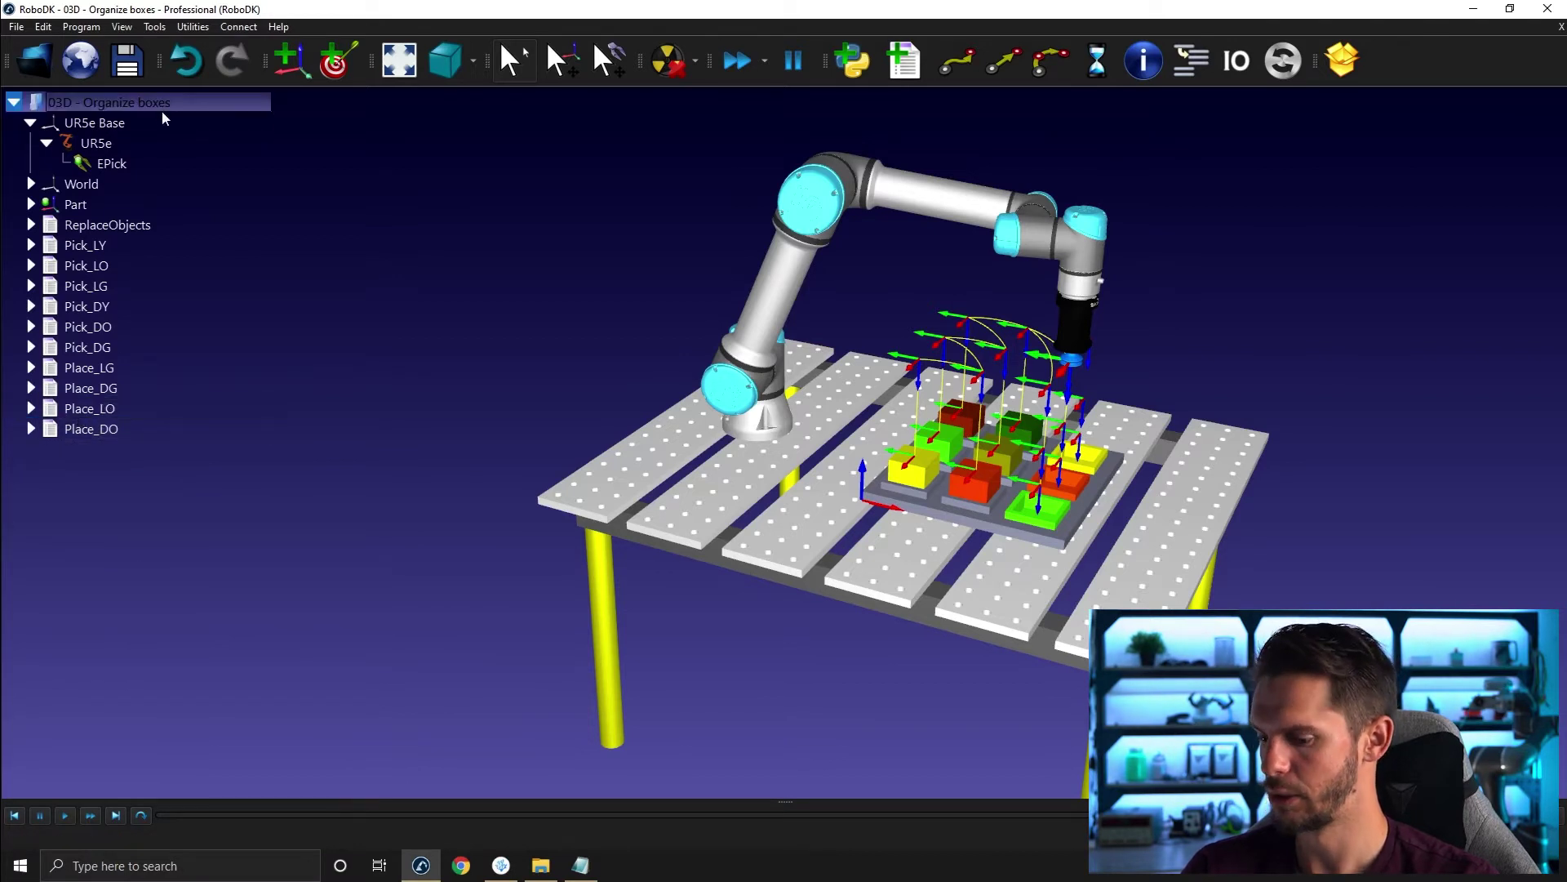
{"action": "key", "text": "ctrl+v"}
{"action": "left_click", "coordinate": [81, 454]}
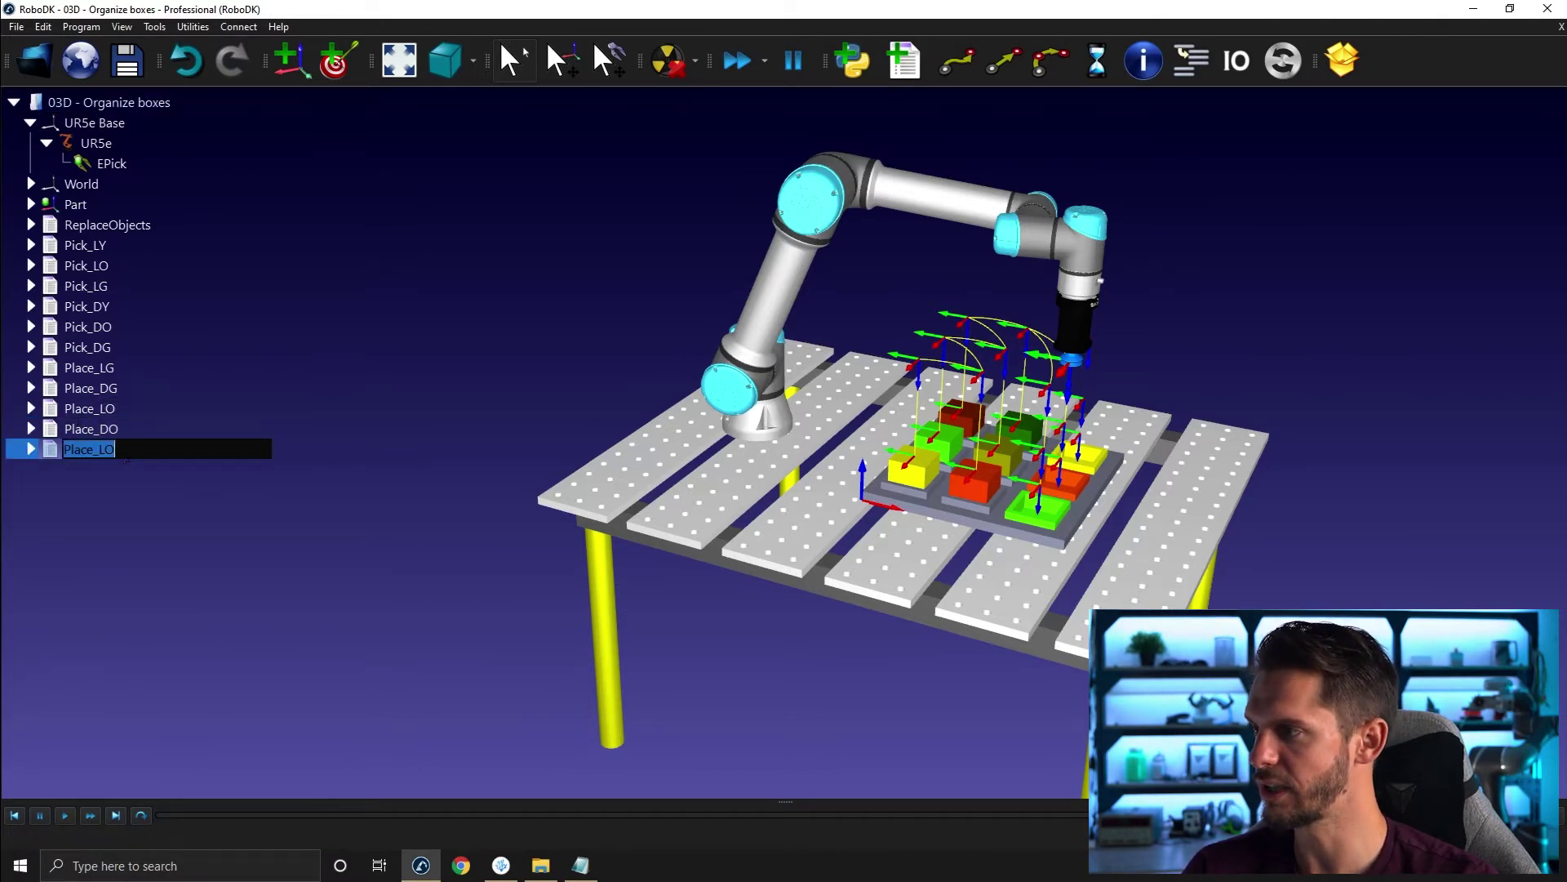
{"action": "left_click", "coordinate": [106, 448]}
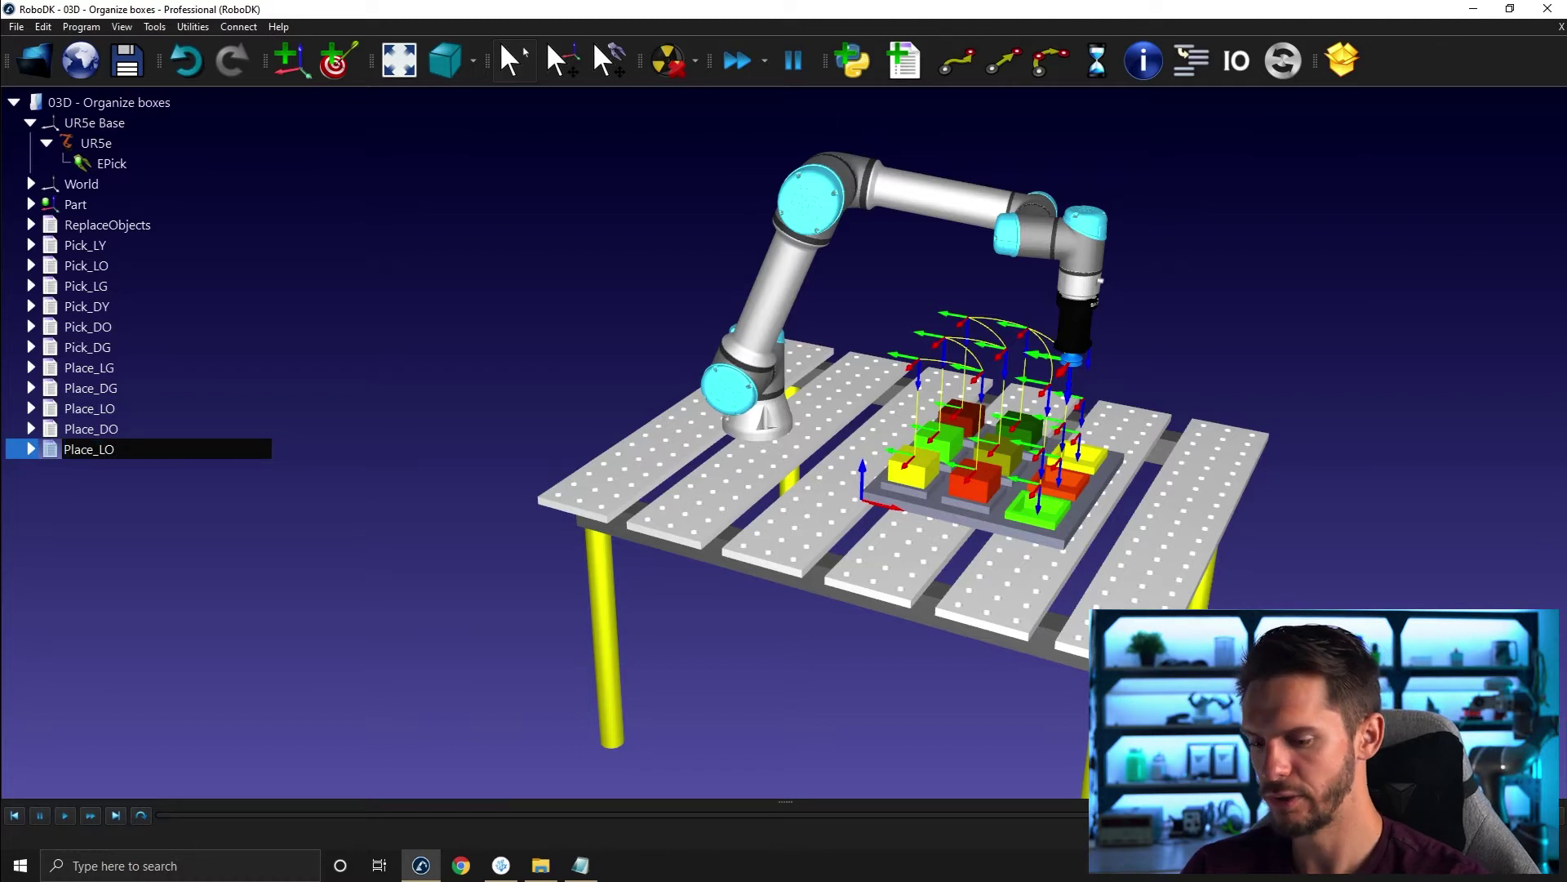
{"action": "type", "text": "Y"}
{"action": "key", "text": "Return"}
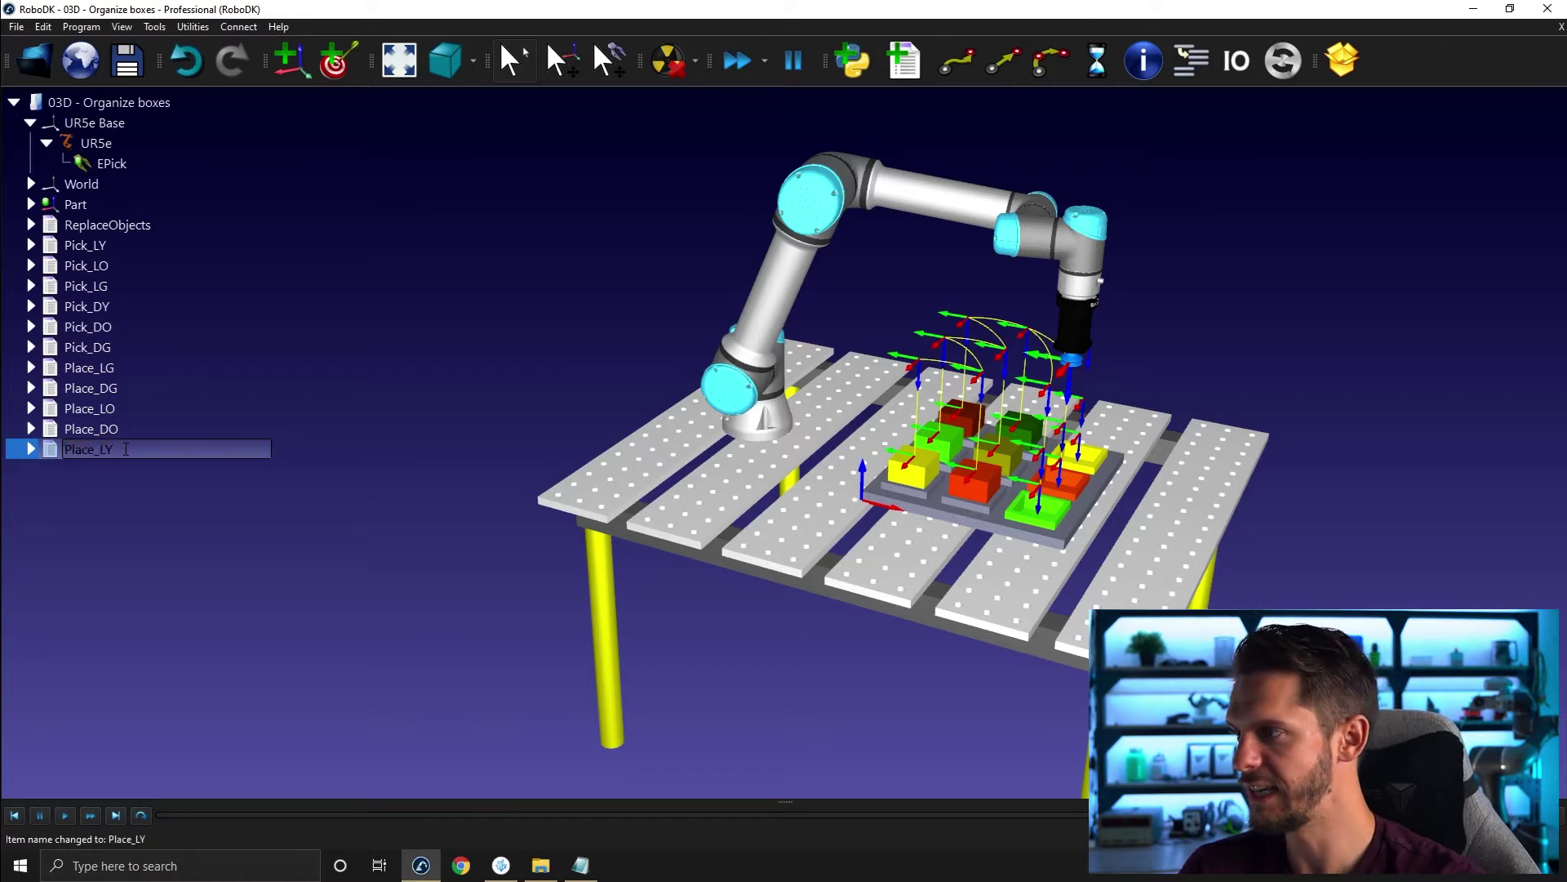
Relink Place_LY's approach and retreat moves to App_Y and its drop move to Drop_LY
{"action": "left_click", "coordinate": [31, 449]}
{"action": "right_click", "coordinate": [112, 511]}
{"action": "mouse_move", "coordinate": [191, 696]}
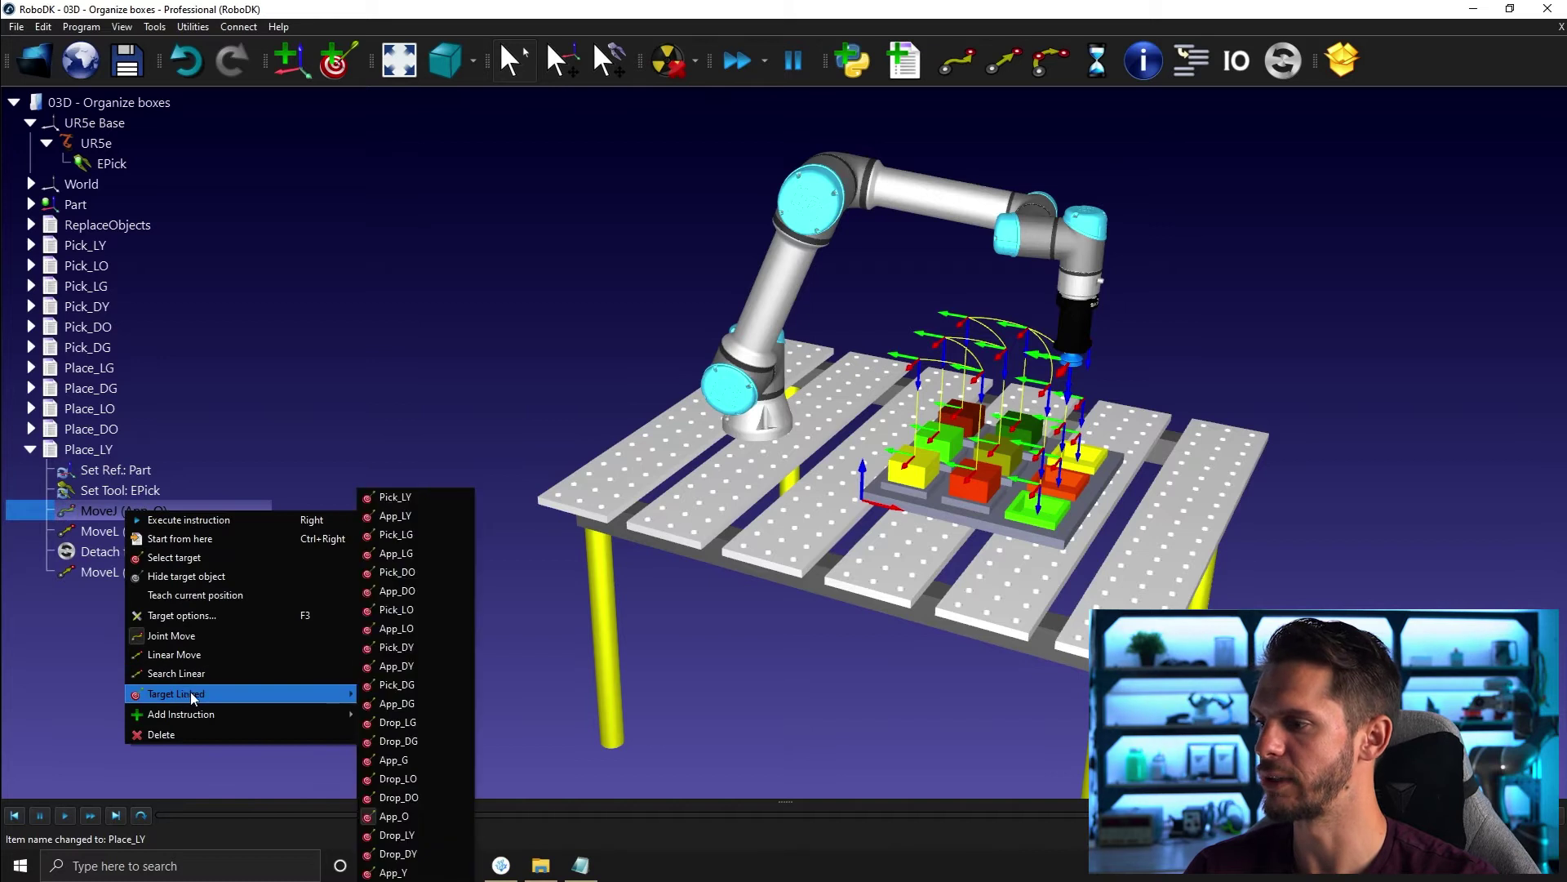
{"action": "left_click", "coordinate": [395, 871]}
{"action": "right_click", "coordinate": [141, 528]}
{"action": "mouse_move", "coordinate": [227, 732]}
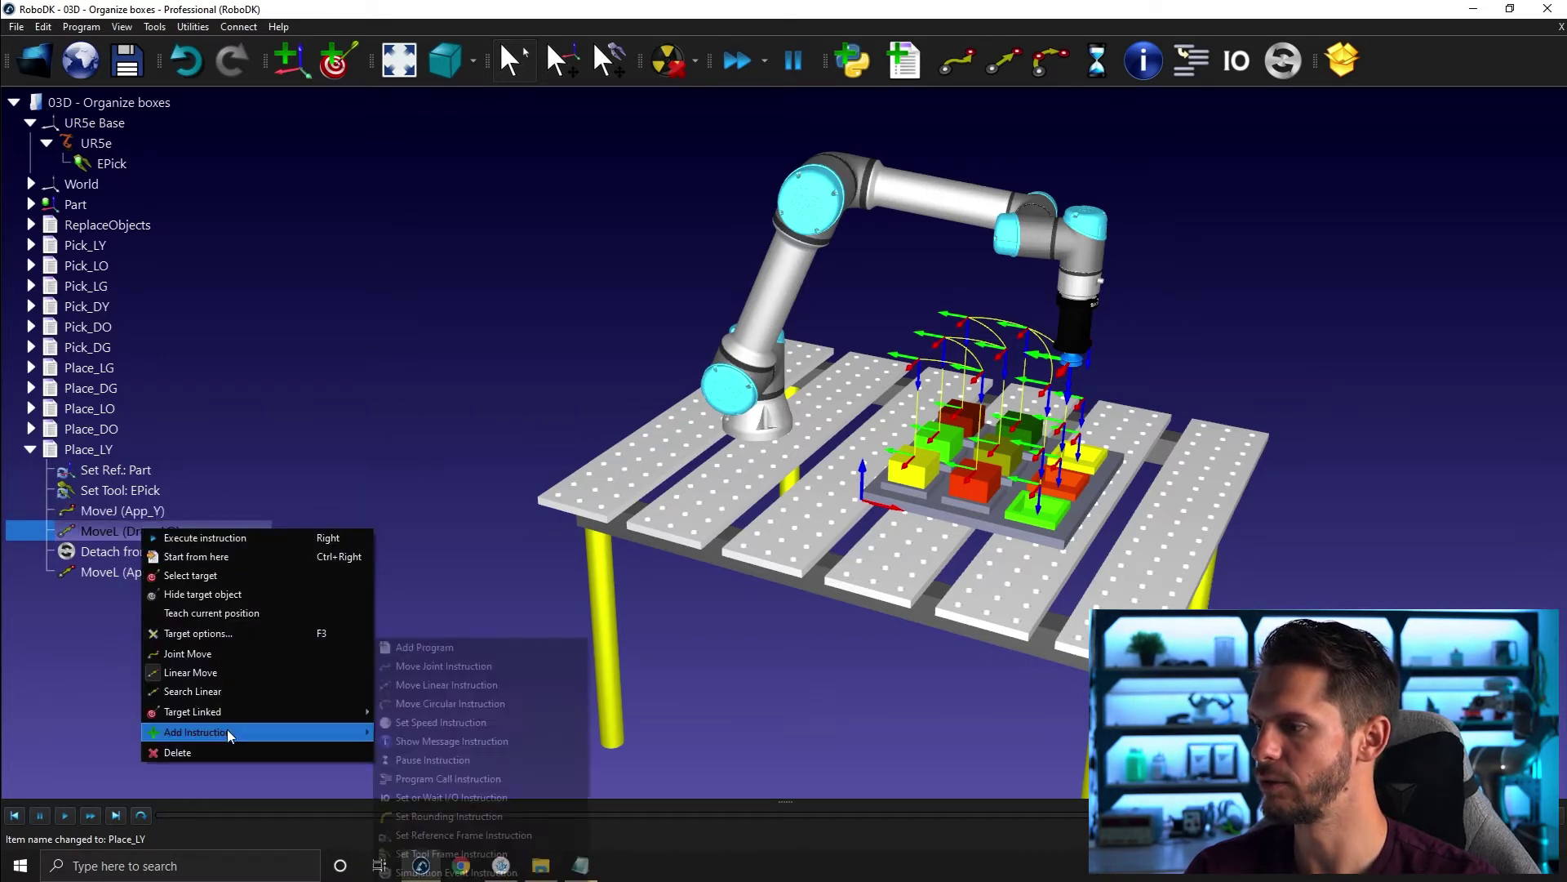
{"action": "left_click", "coordinate": [423, 831]}
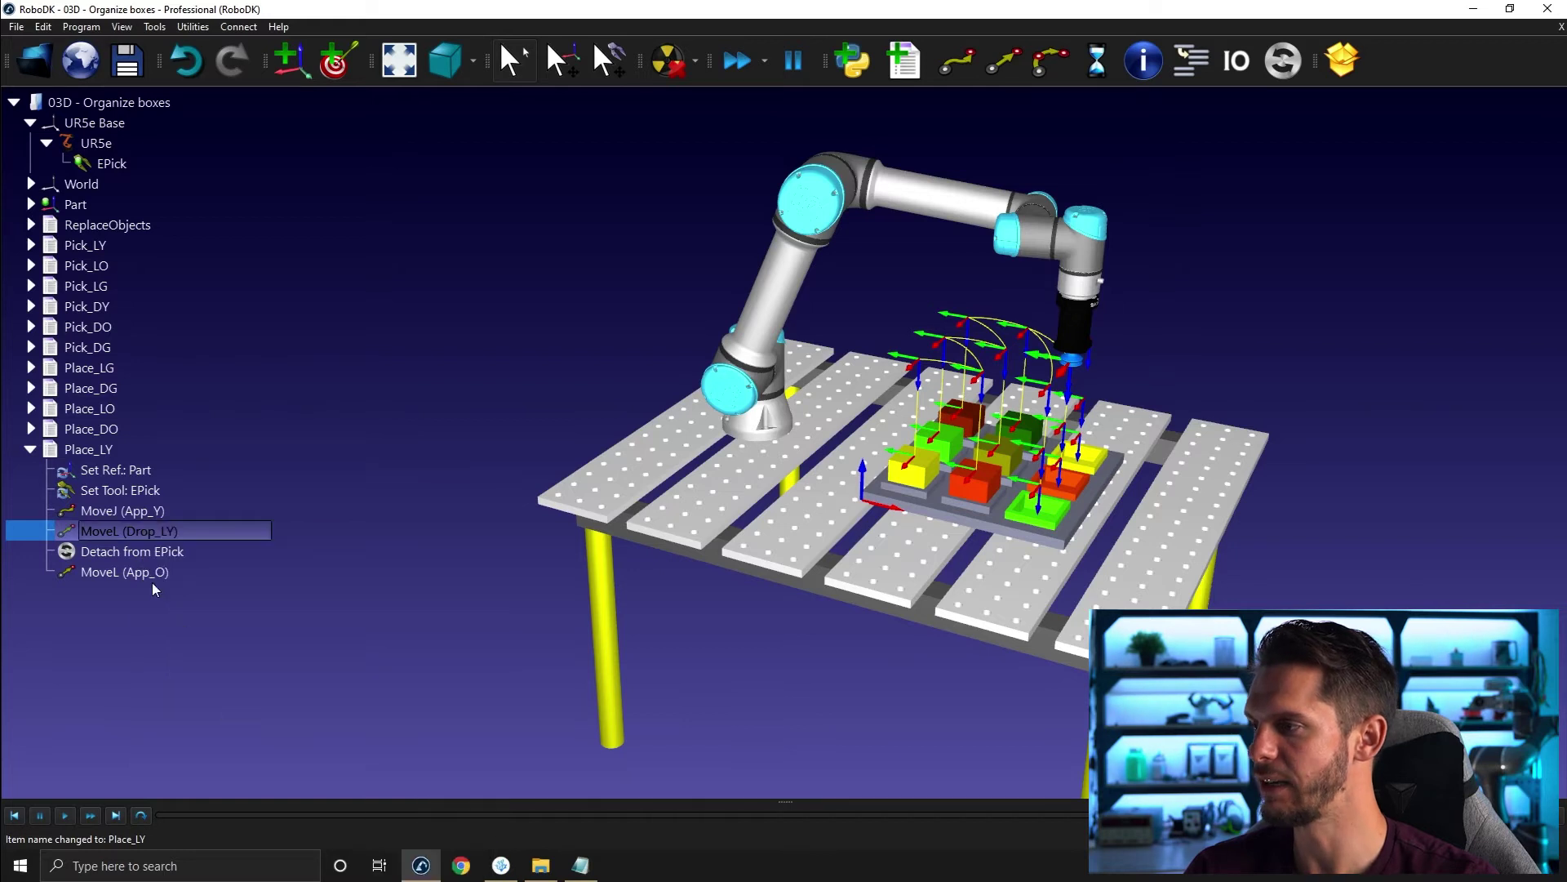
{"action": "right_click", "coordinate": [151, 577]}
{"action": "mouse_move", "coordinate": [249, 760]}
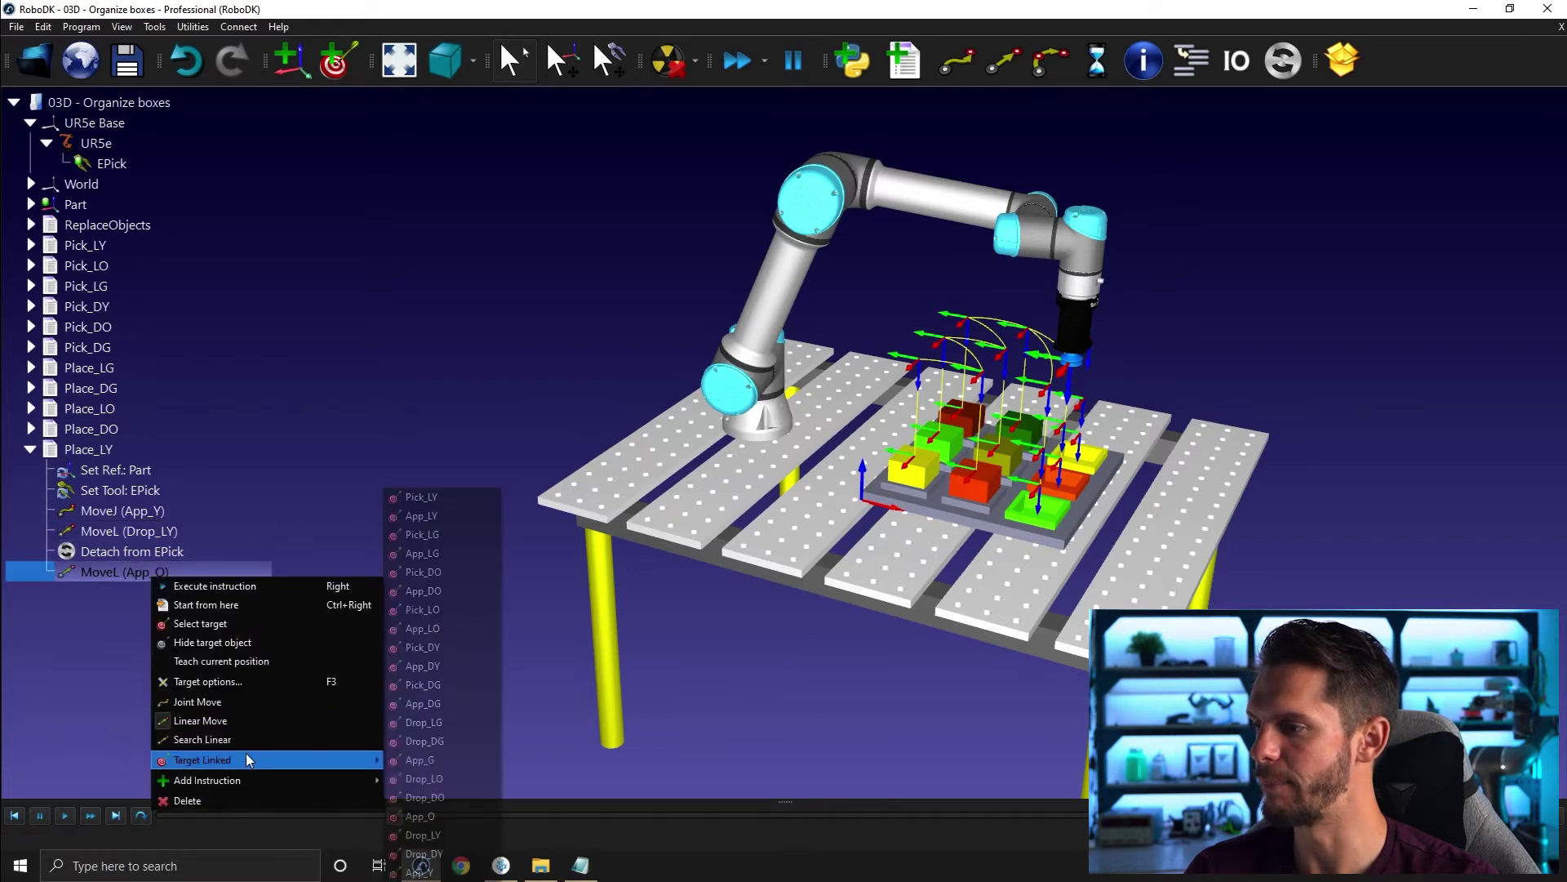
{"action": "left_click", "coordinate": [423, 870]}
{"action": "double_click", "coordinate": [83, 449]}
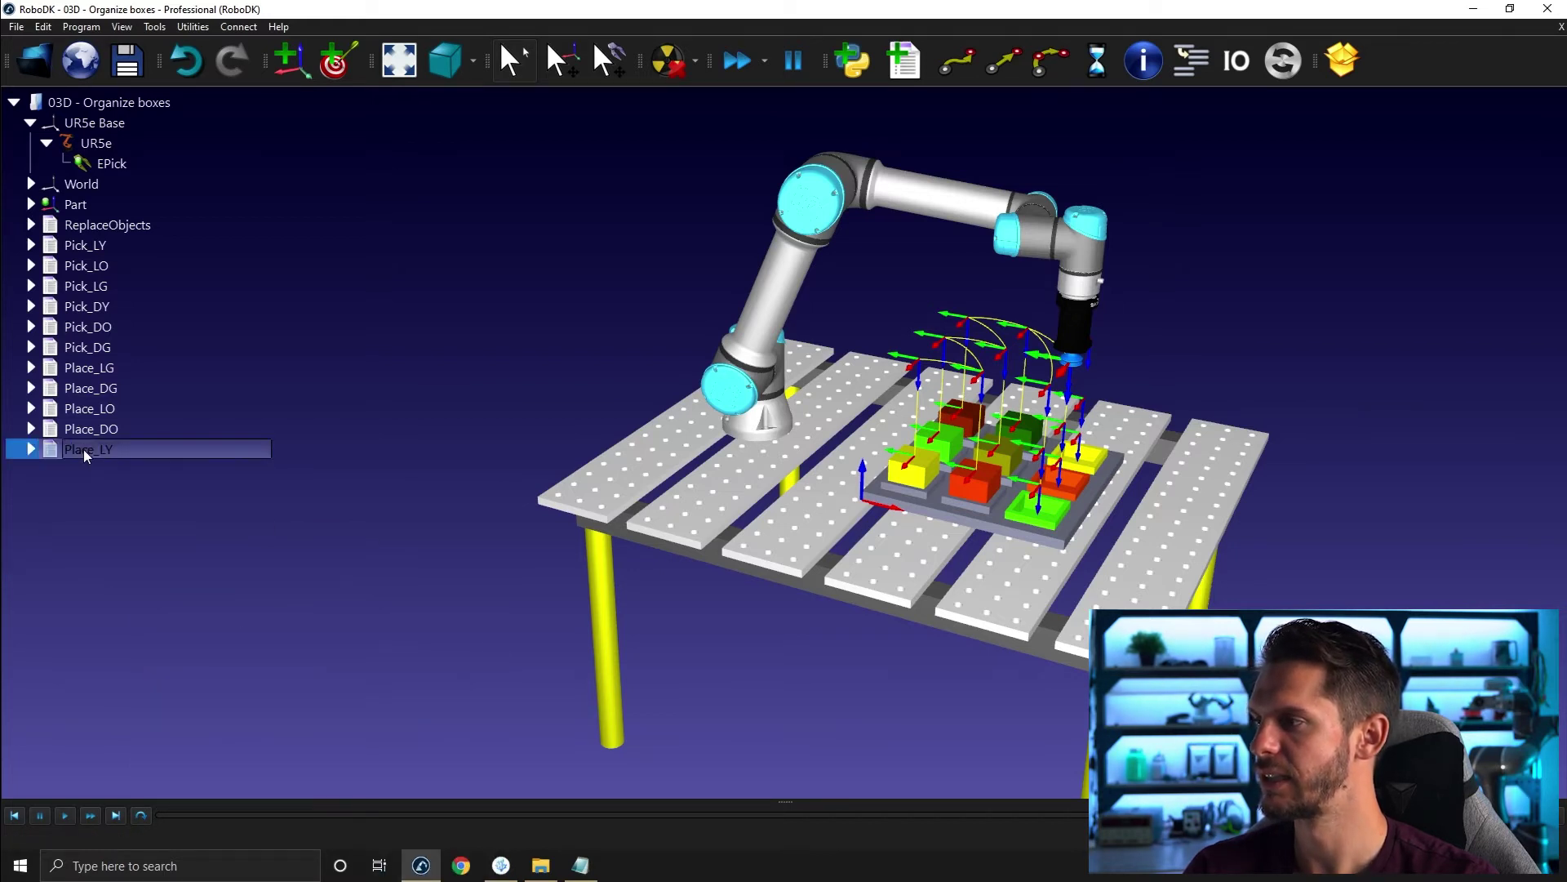
Paste a copy of Place_LY into the station and rename it Place_DY
{"action": "left_click", "coordinate": [116, 102]}
{"action": "key", "text": "ctrl+v"}
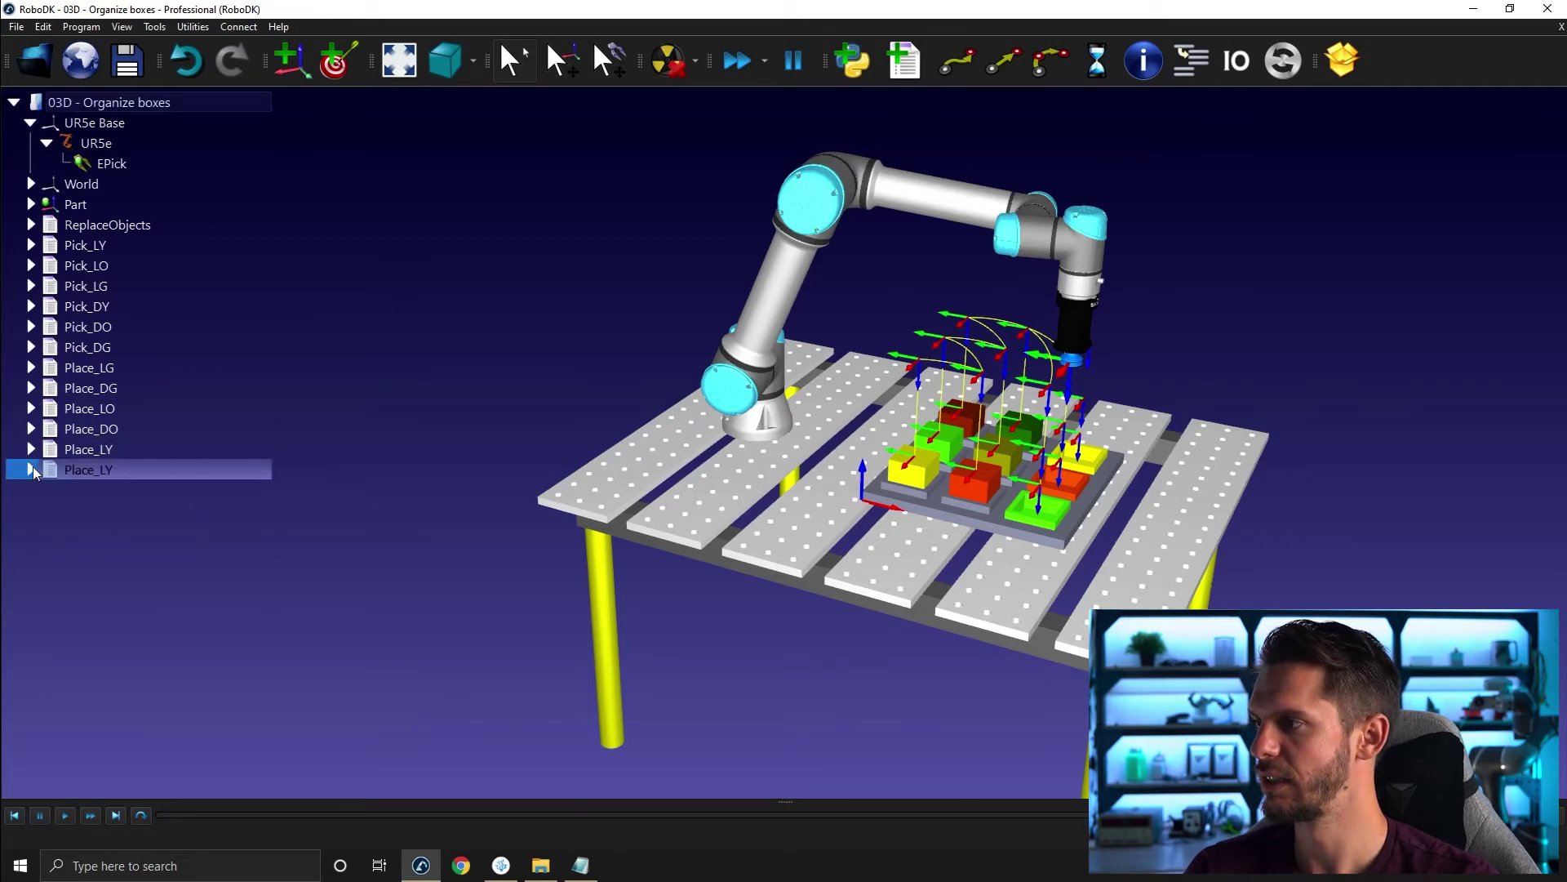
{"action": "left_click", "coordinate": [73, 469]}
{"action": "left_click", "coordinate": [74, 465]}
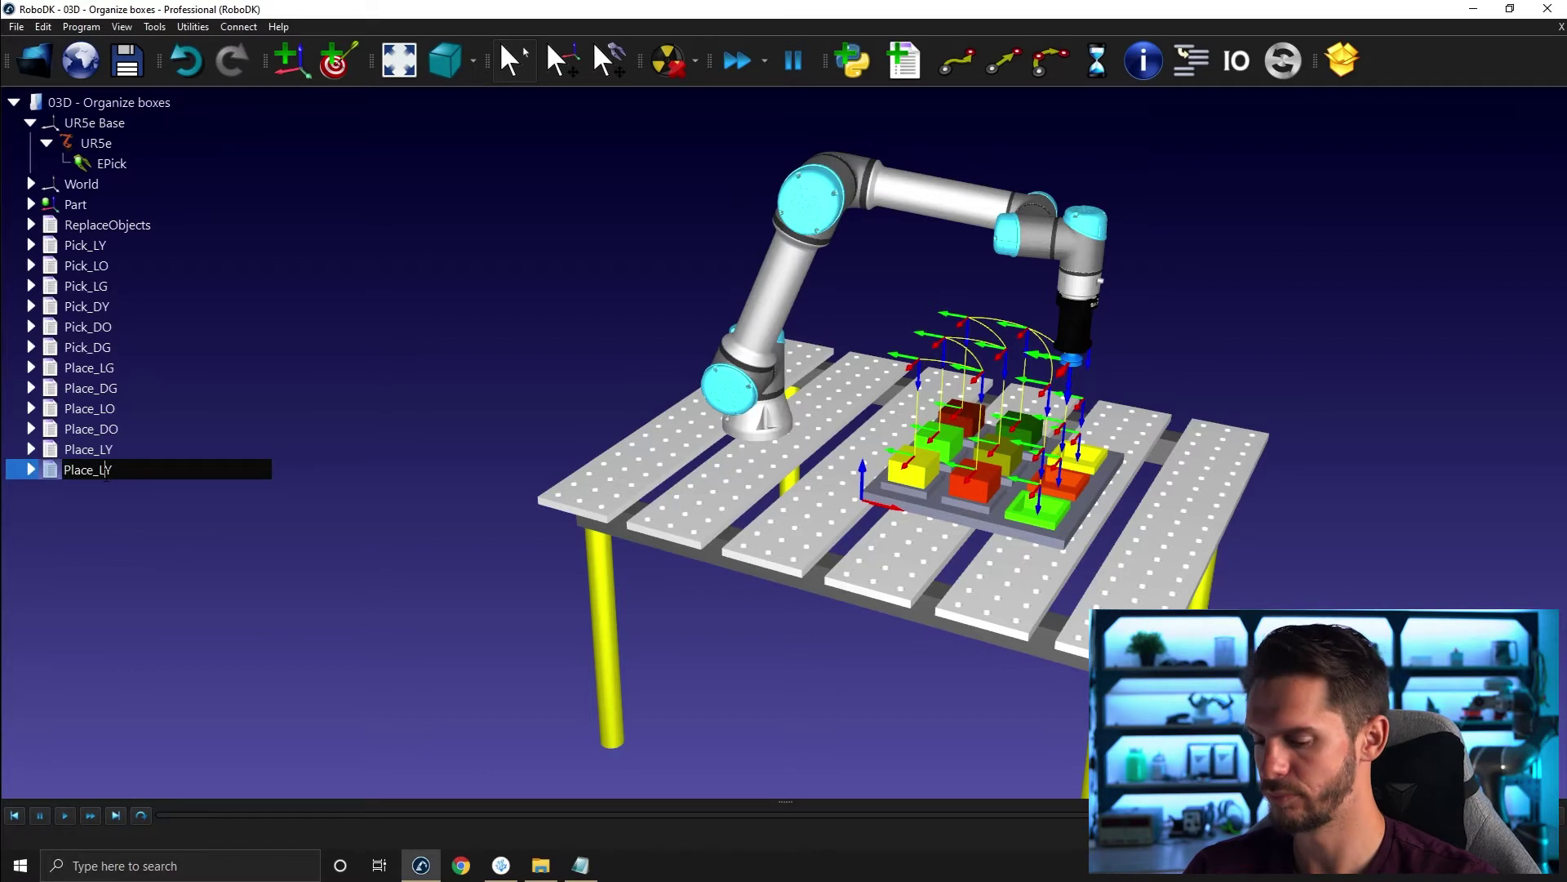
{"action": "key", "text": "Return"}
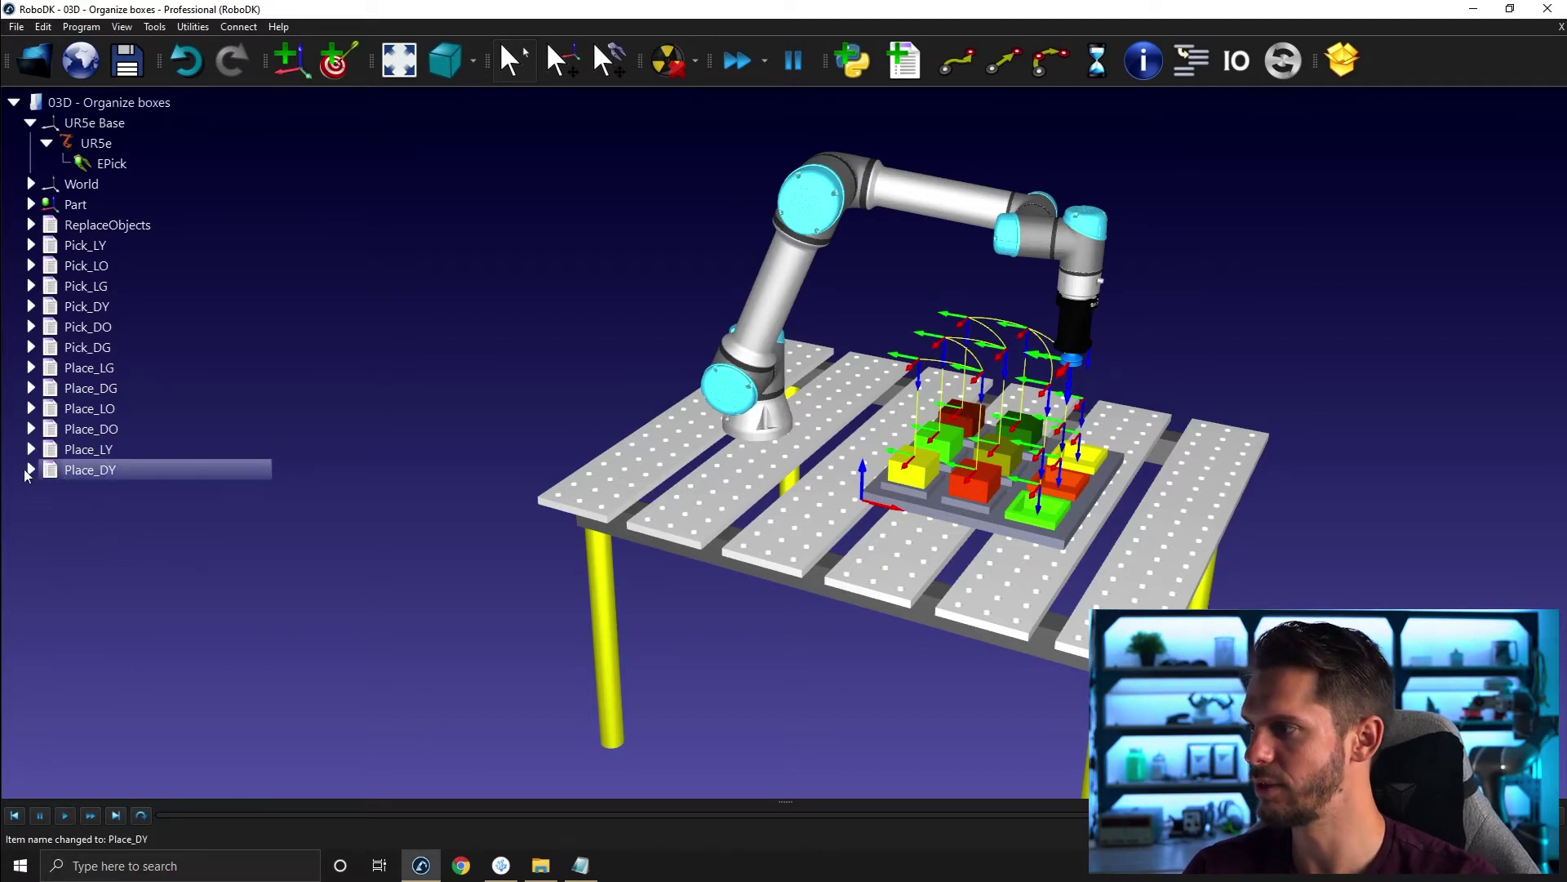
Relink Place_DY's drop move to Drop_DY and collapse the program
{"action": "left_click", "coordinate": [30, 469]}
{"action": "right_click", "coordinate": [89, 555]}
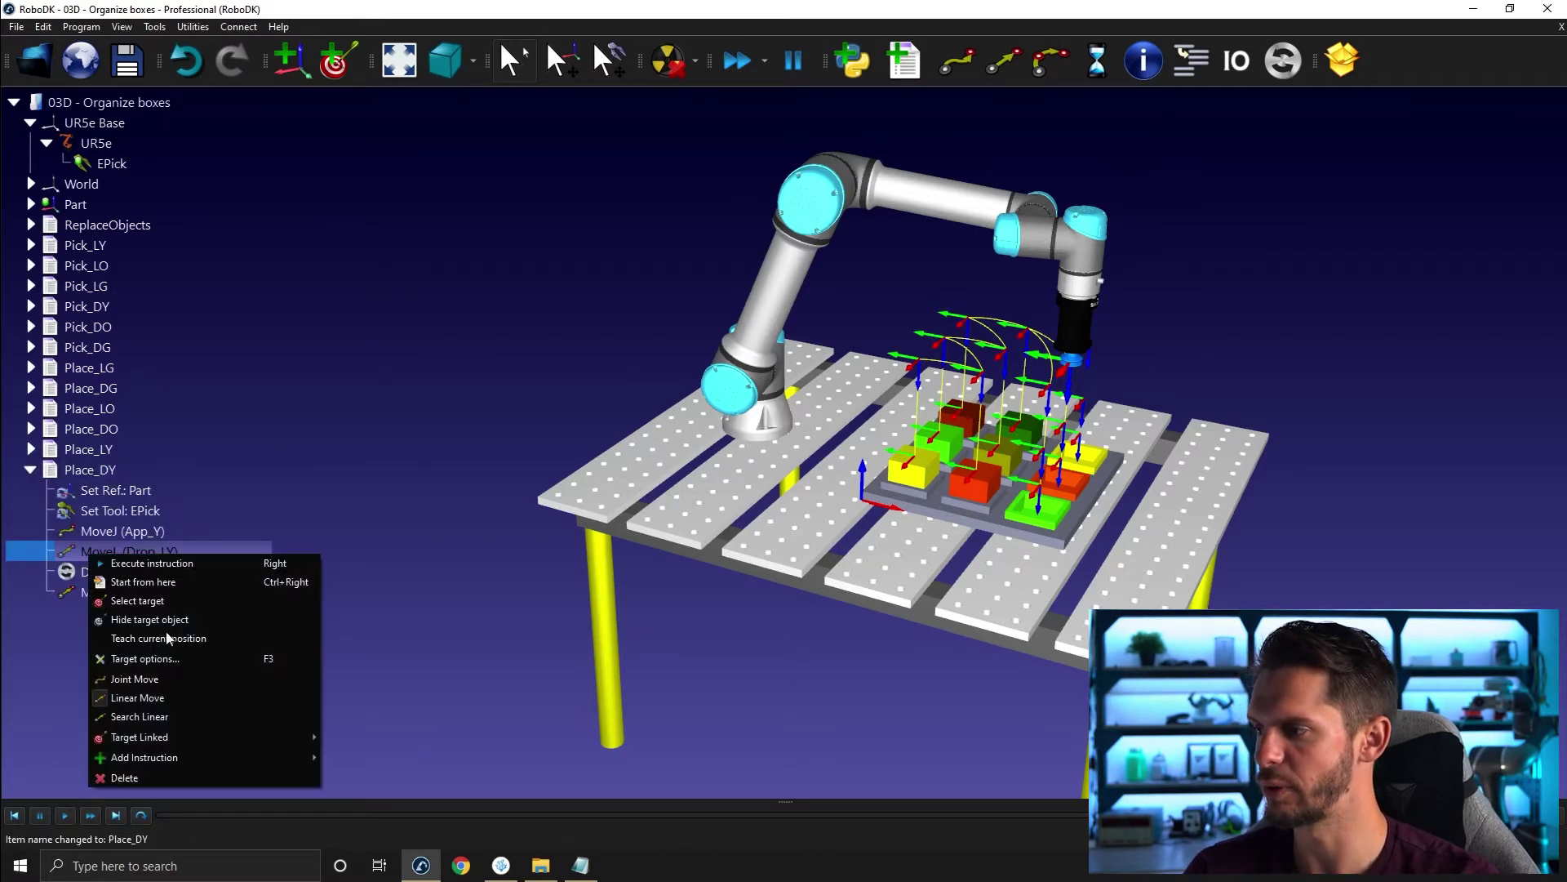
{"action": "mouse_move", "coordinate": [203, 737]}
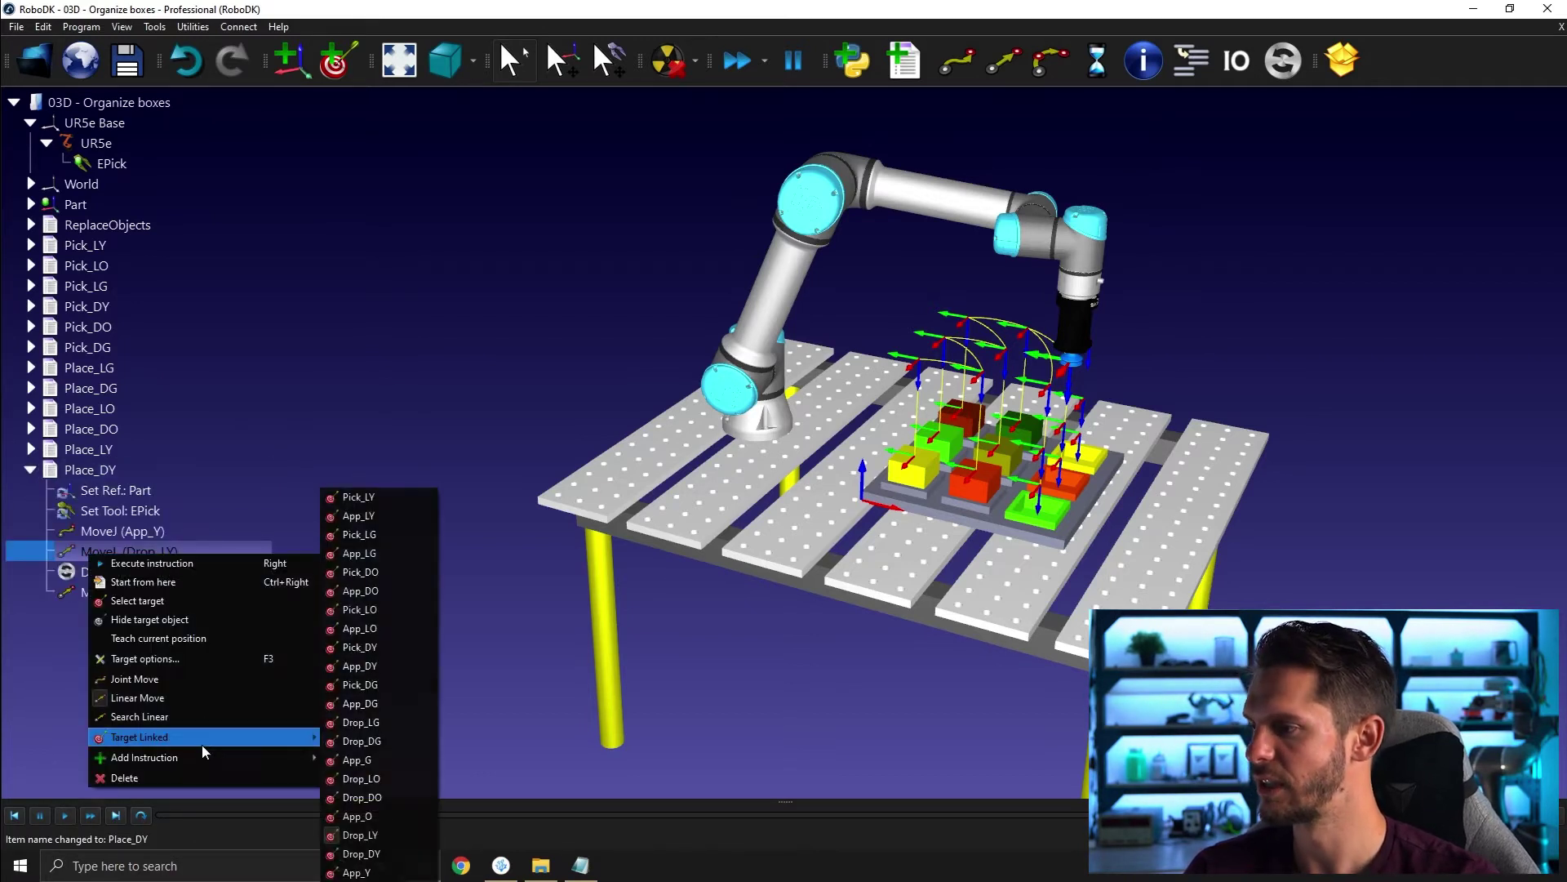
{"action": "left_click", "coordinate": [400, 856]}
{"action": "left_click", "coordinate": [50, 470]}
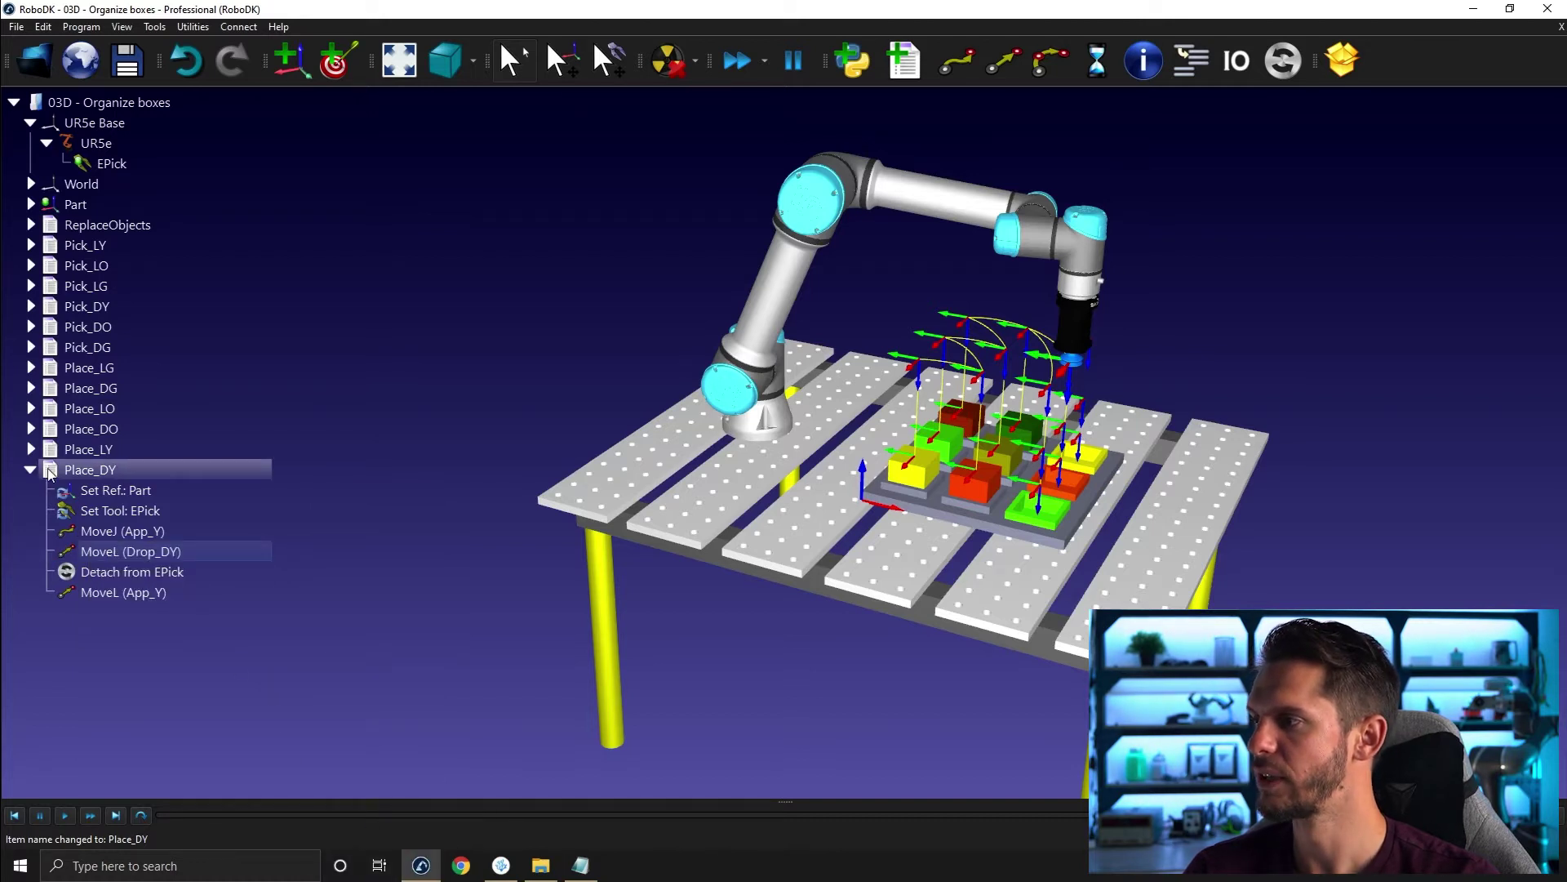
{"action": "left_click", "coordinate": [30, 471]}
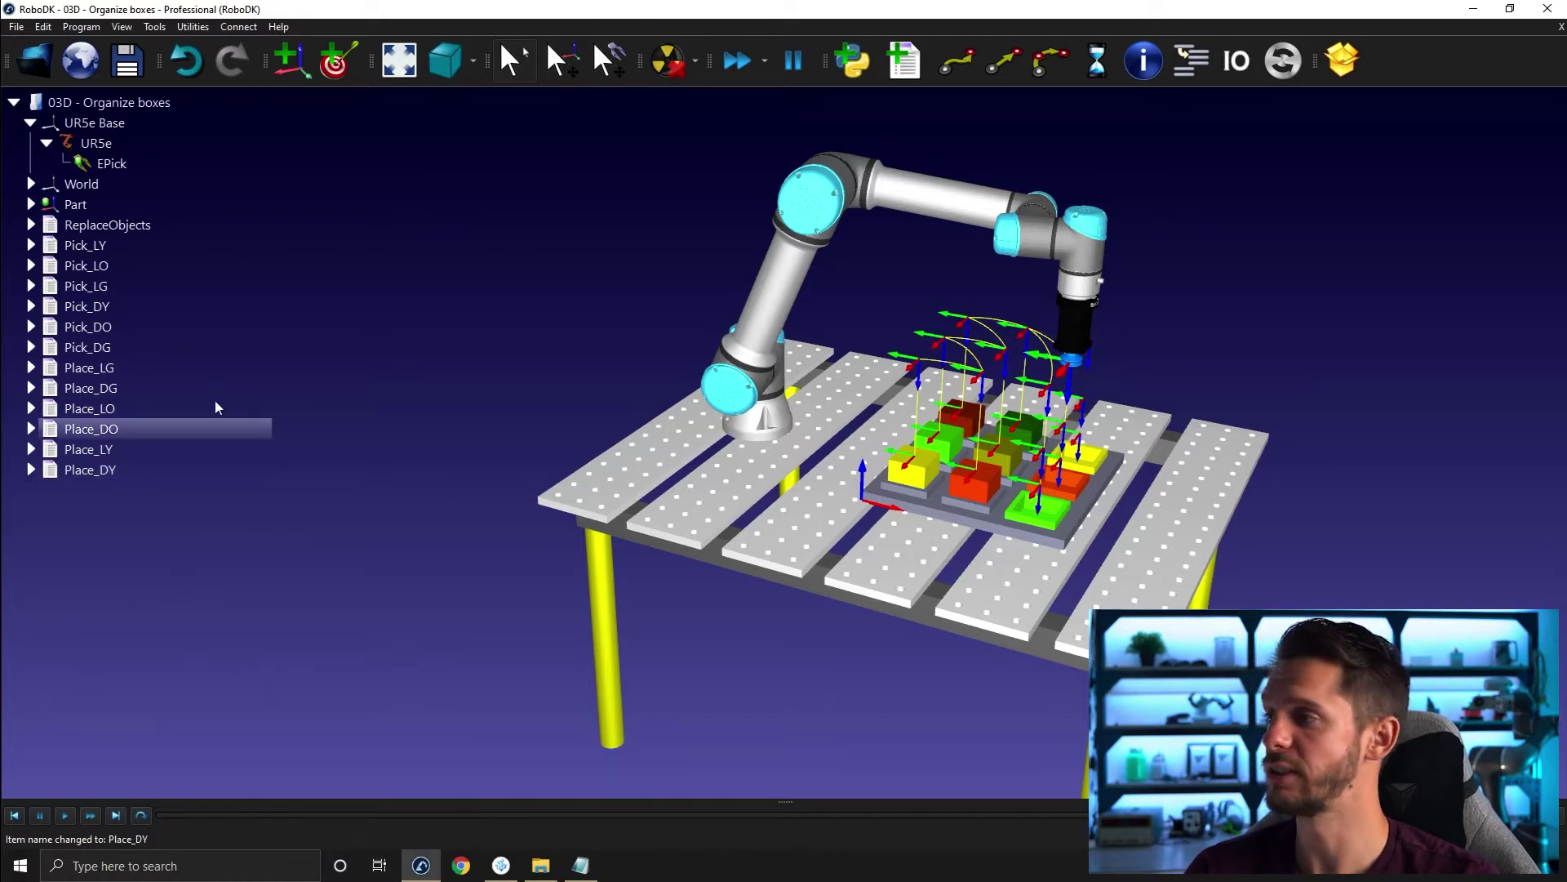
Run Pick_LY, Place_LO, Pick_LY and Place_LY as tests, then run ReplaceObjects to reset the boxes
{"action": "double_click", "coordinate": [140, 244]}
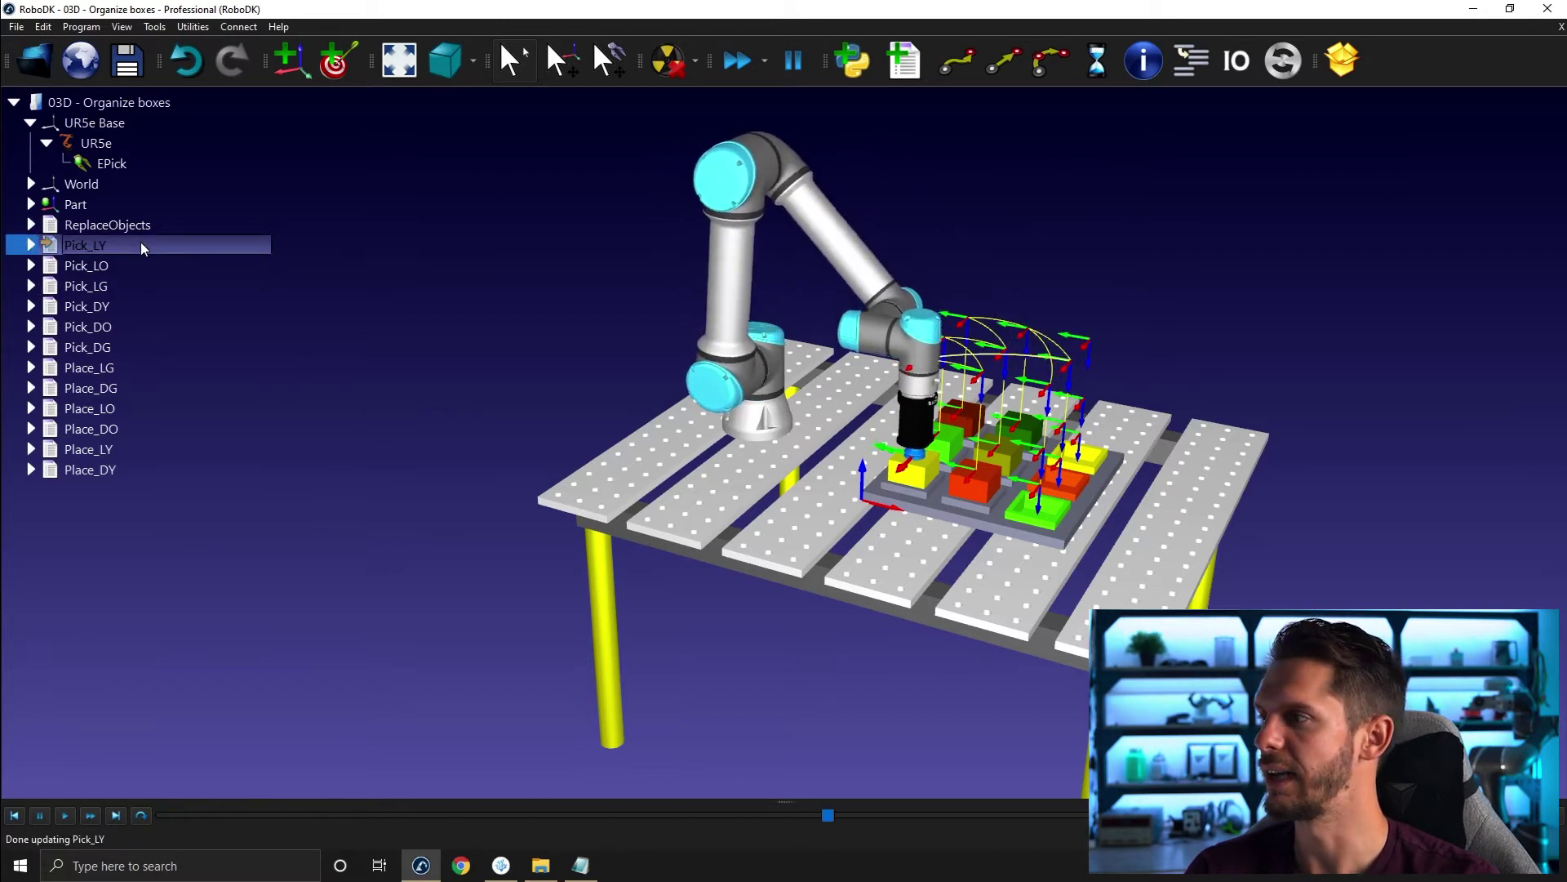
{"action": "double_click", "coordinate": [133, 408]}
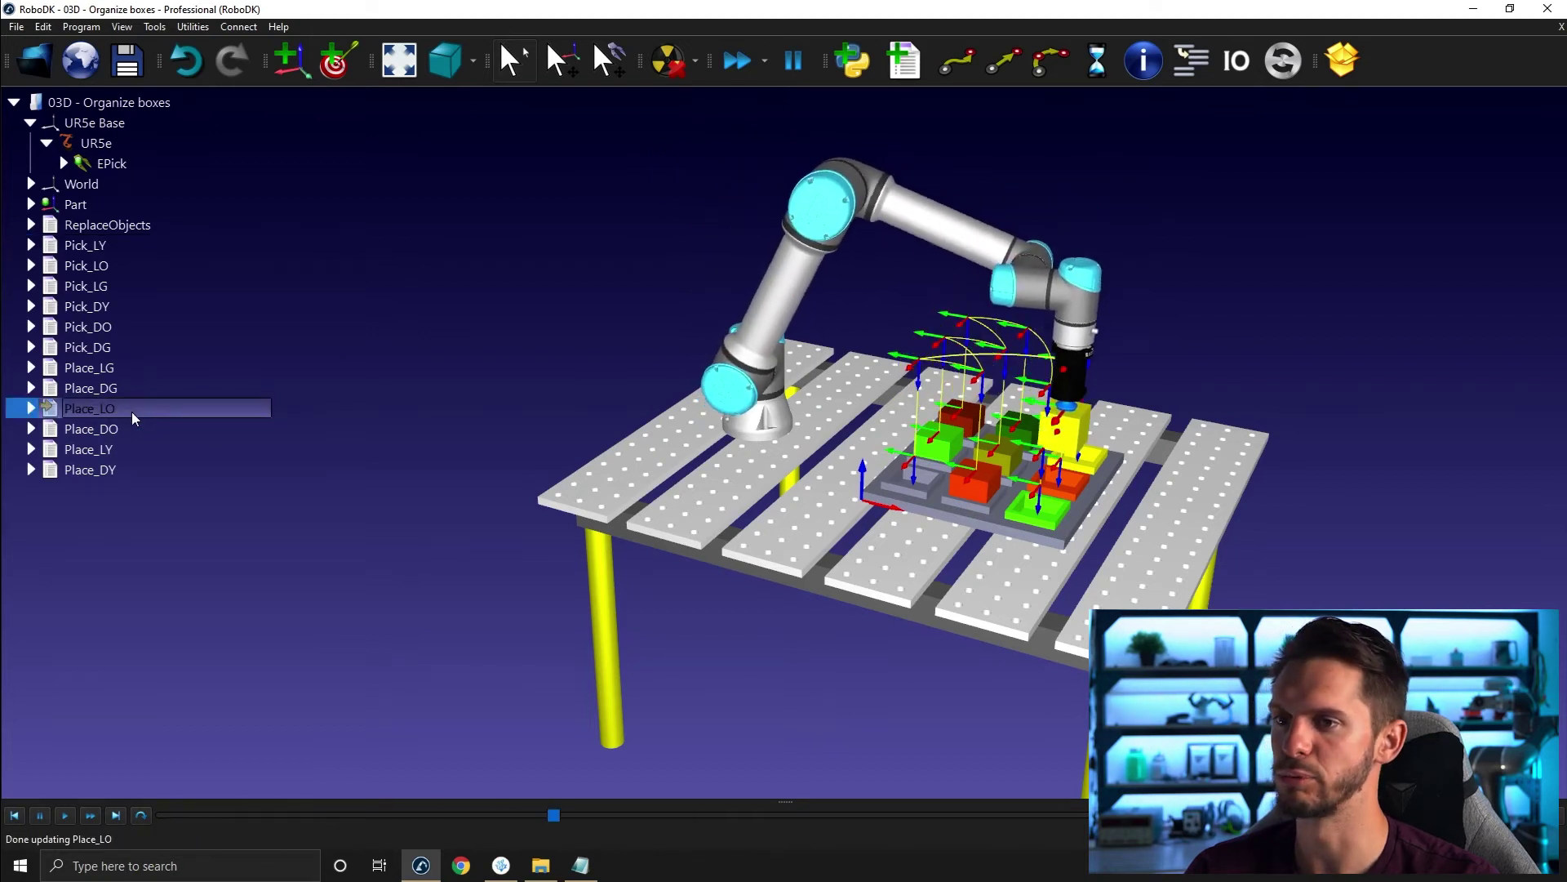
{"action": "double_click", "coordinate": [110, 241]}
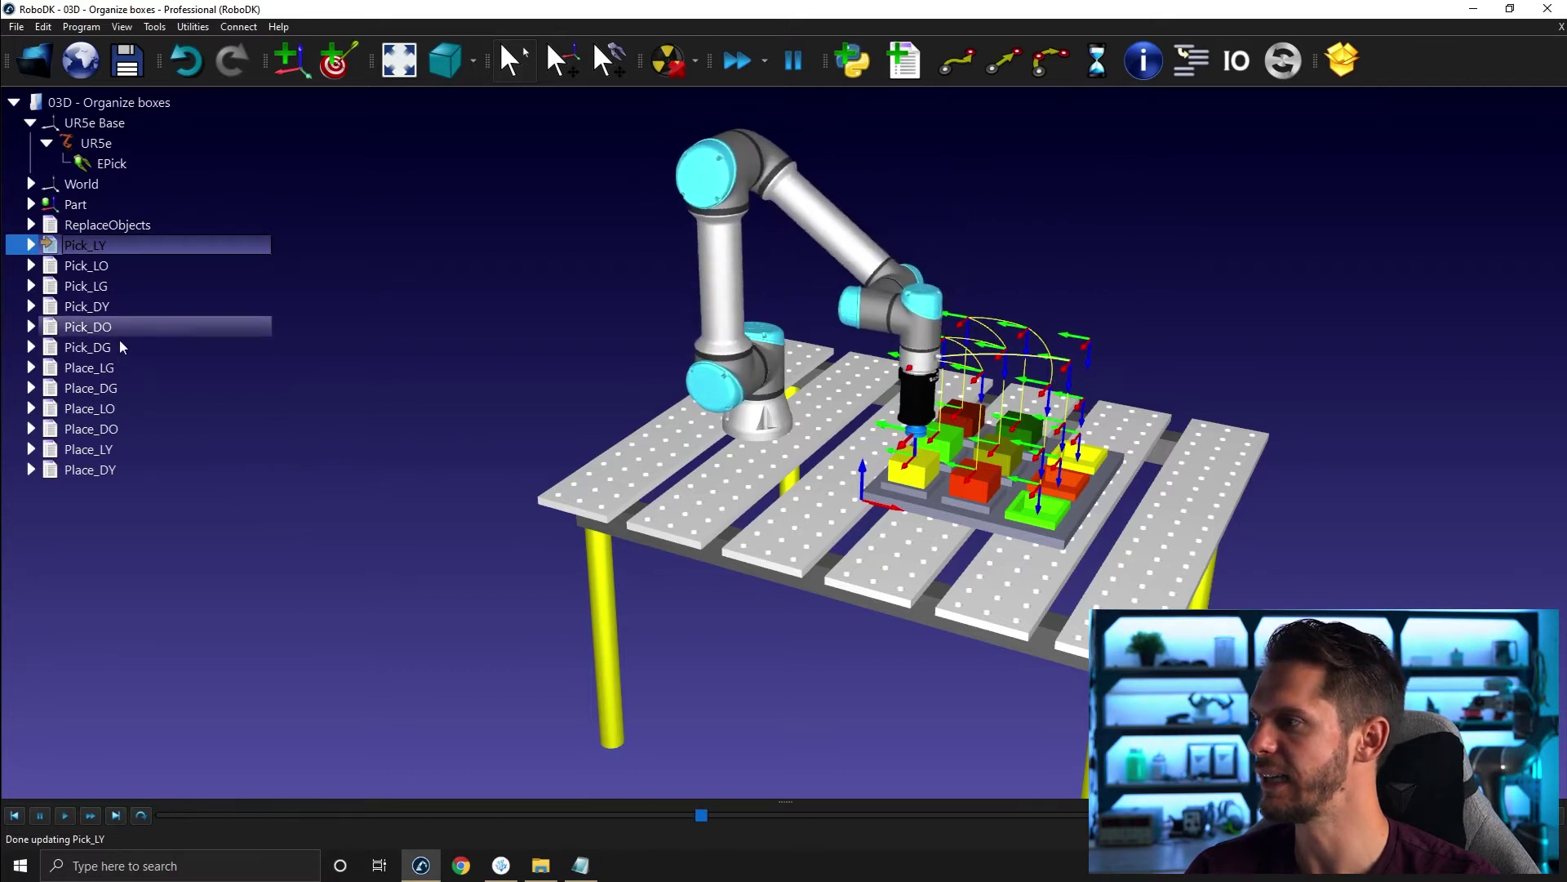
{"action": "double_click", "coordinate": [131, 449]}
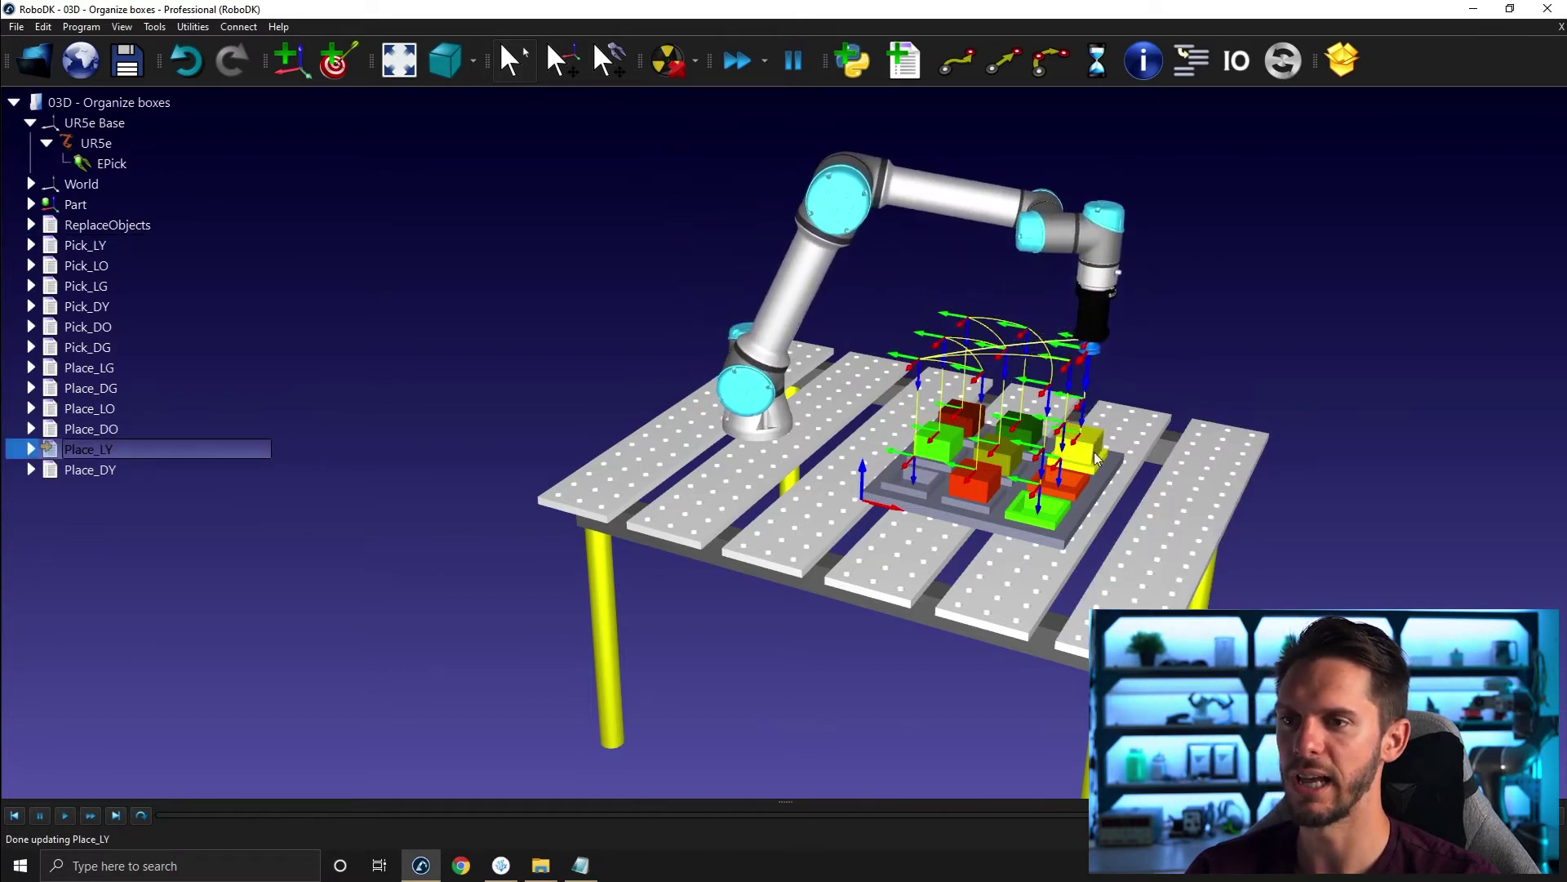
{"action": "double_click", "coordinate": [132, 225]}
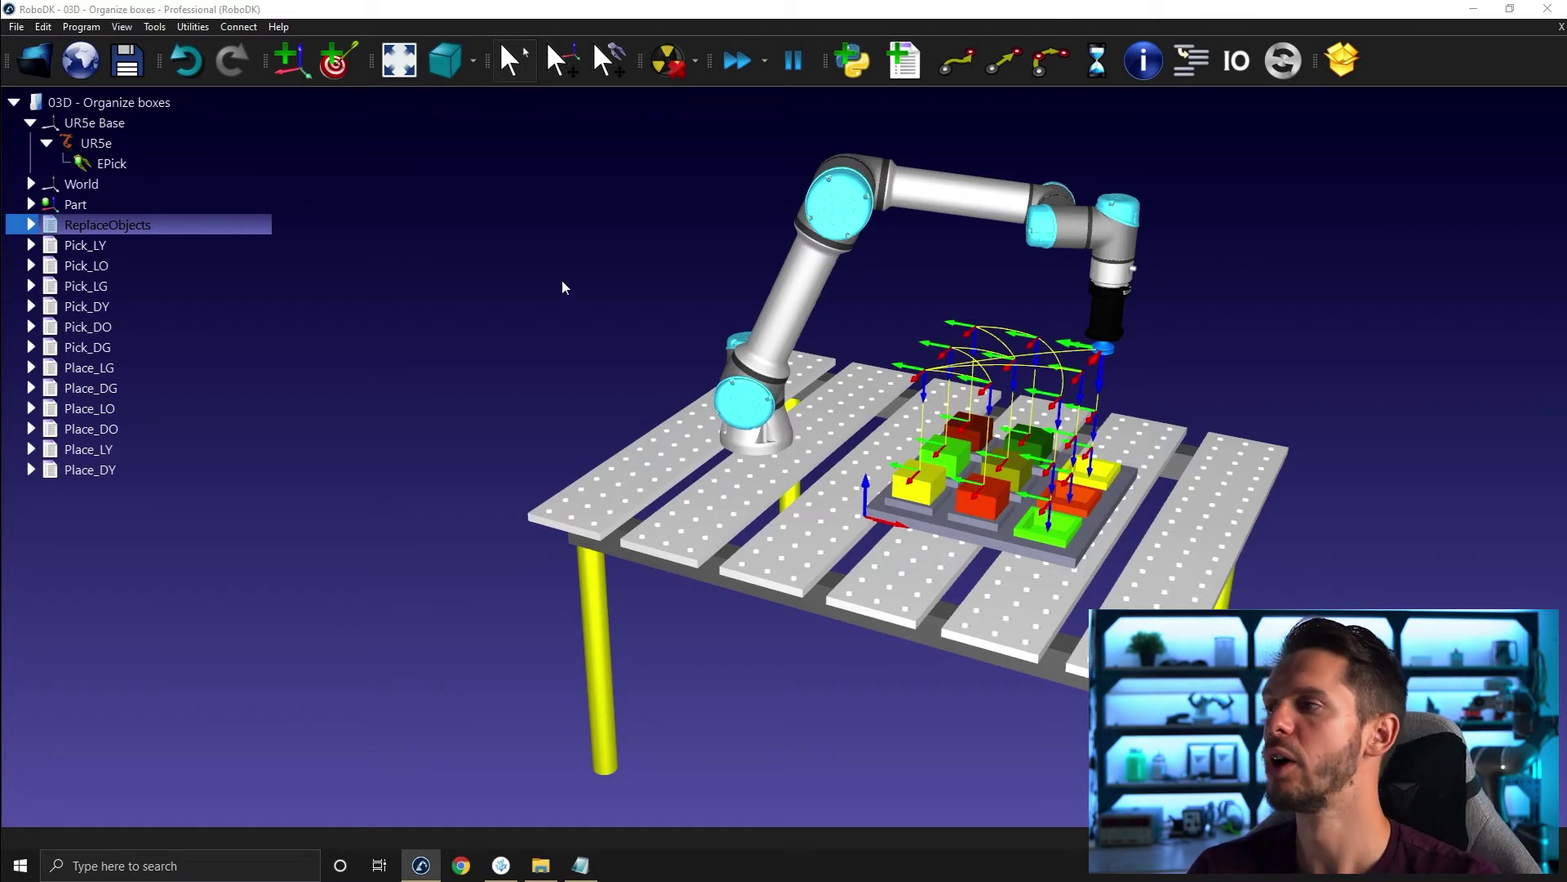
Select Pick_LY, Place_LY, Pick_LO, Place_LO, Pick_LG and Place_LG together
{"action": "left_click", "coordinate": [462, 220]}
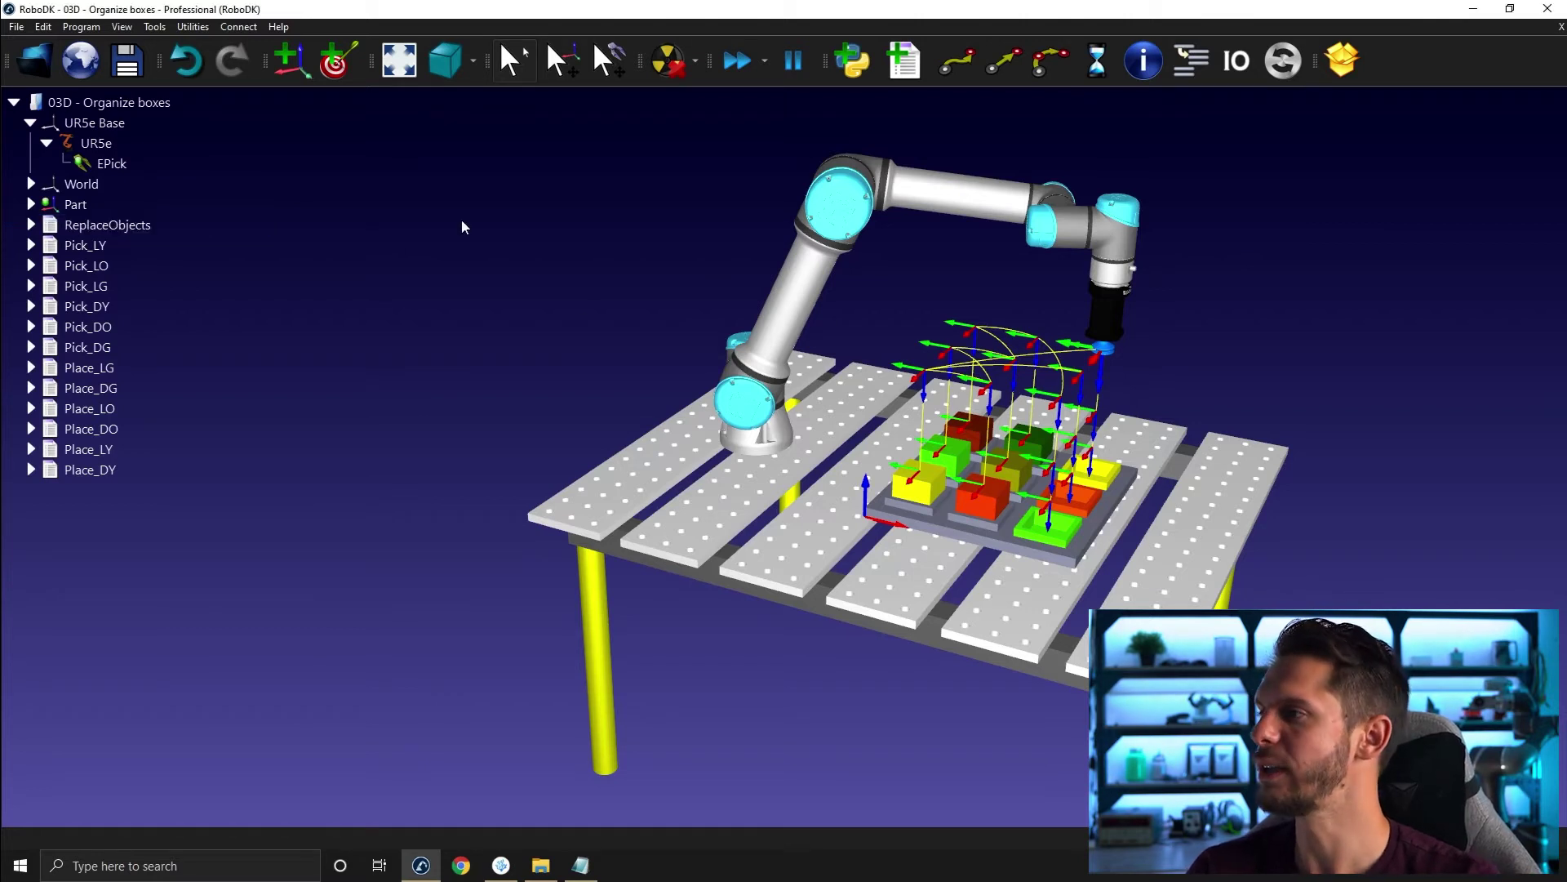
{"action": "left_click", "coordinate": [170, 248]}
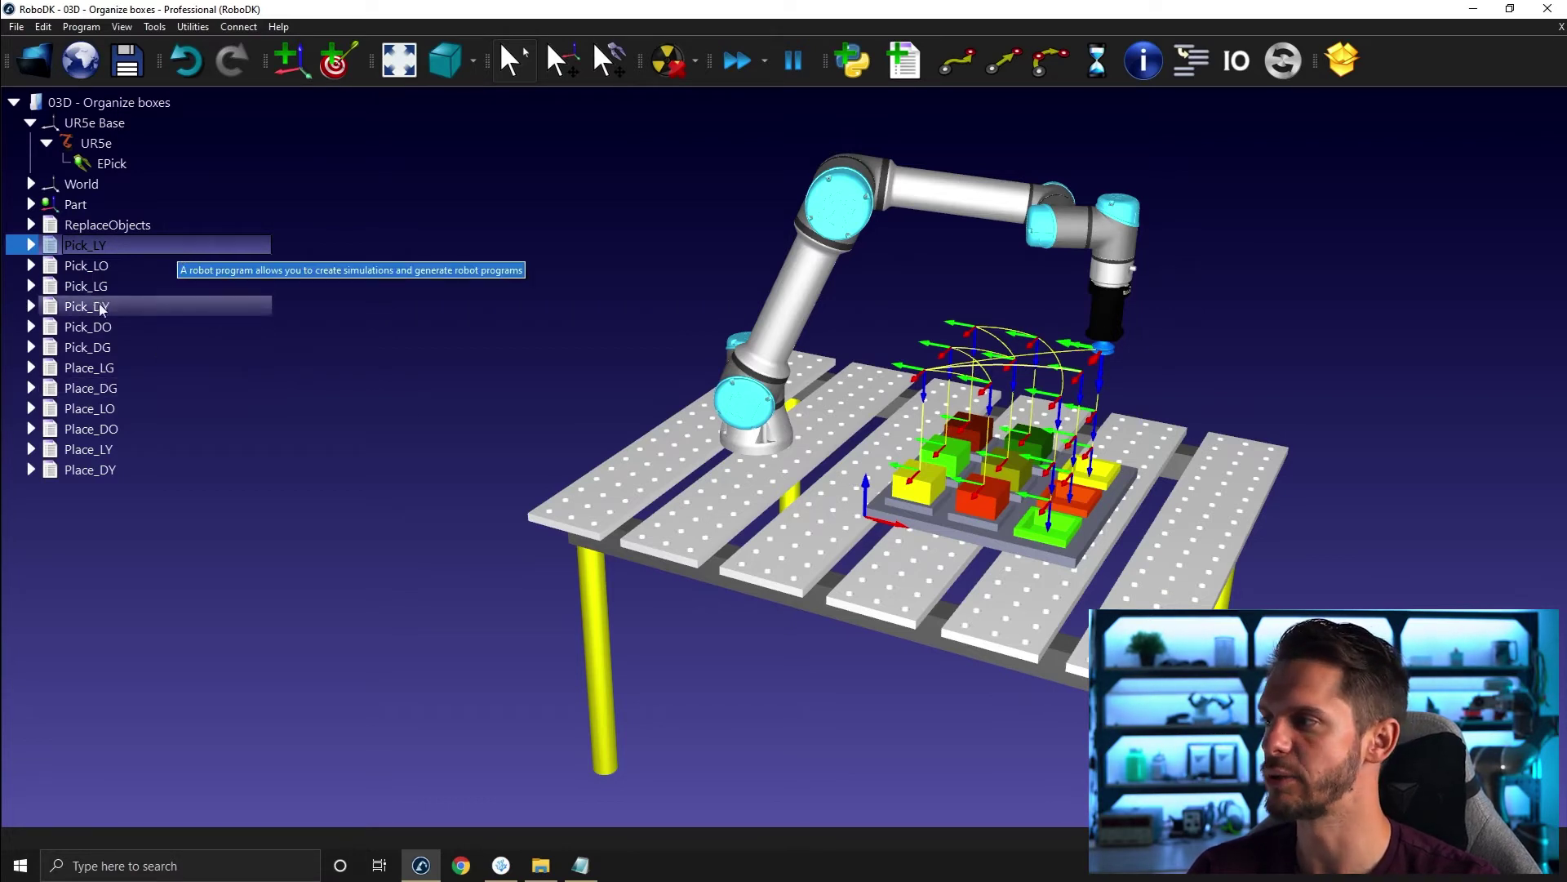
{"action": "left_click", "coordinate": [122, 451], "text": "ctrl"}
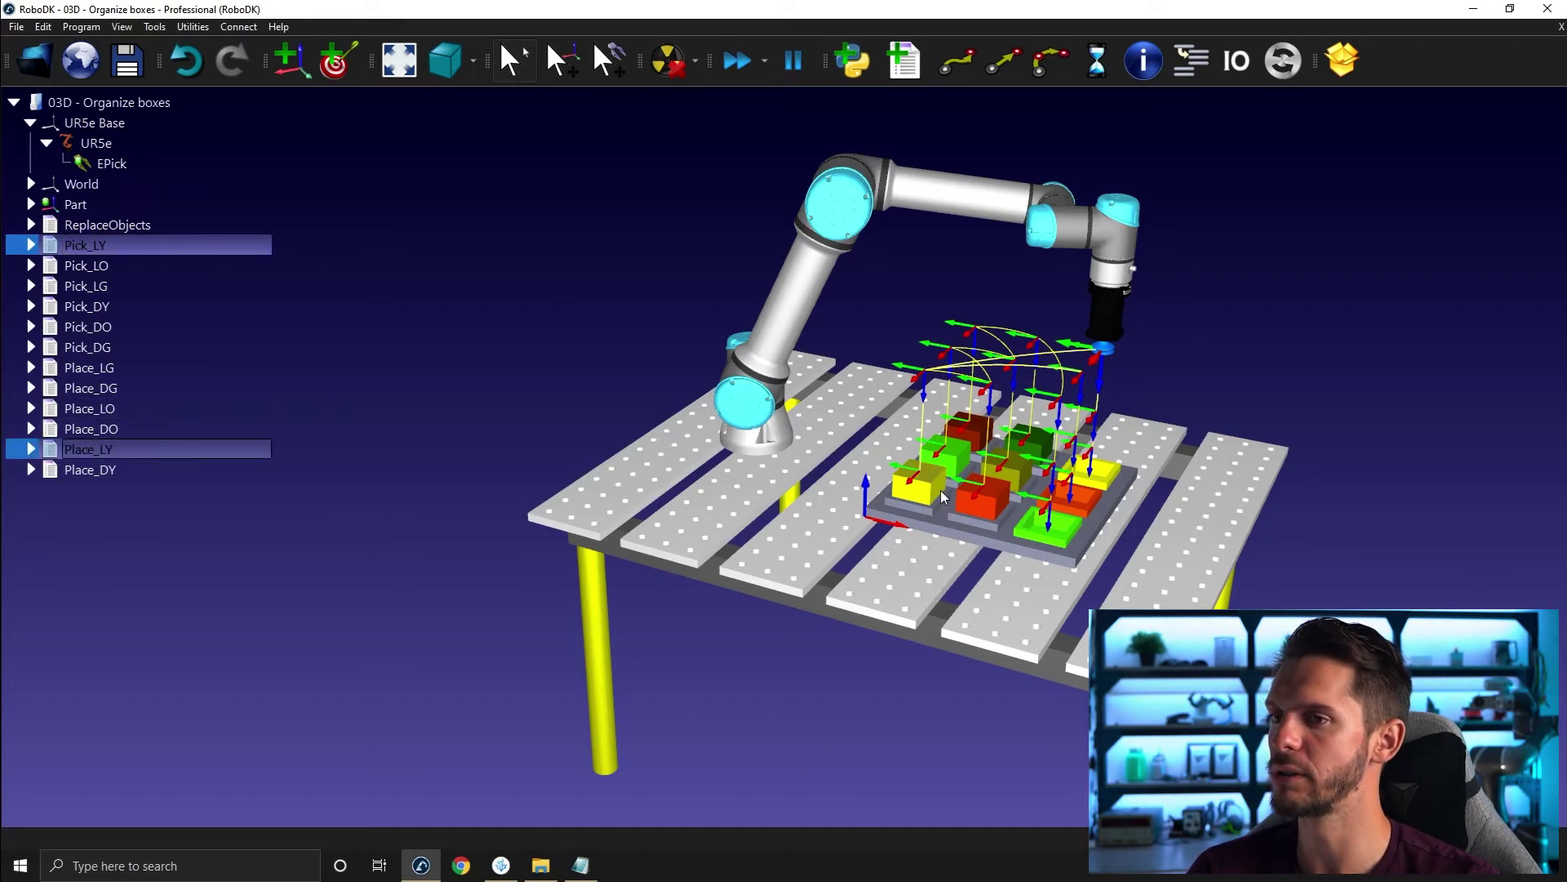
{"action": "left_click", "coordinate": [142, 268], "text": "ctrl"}
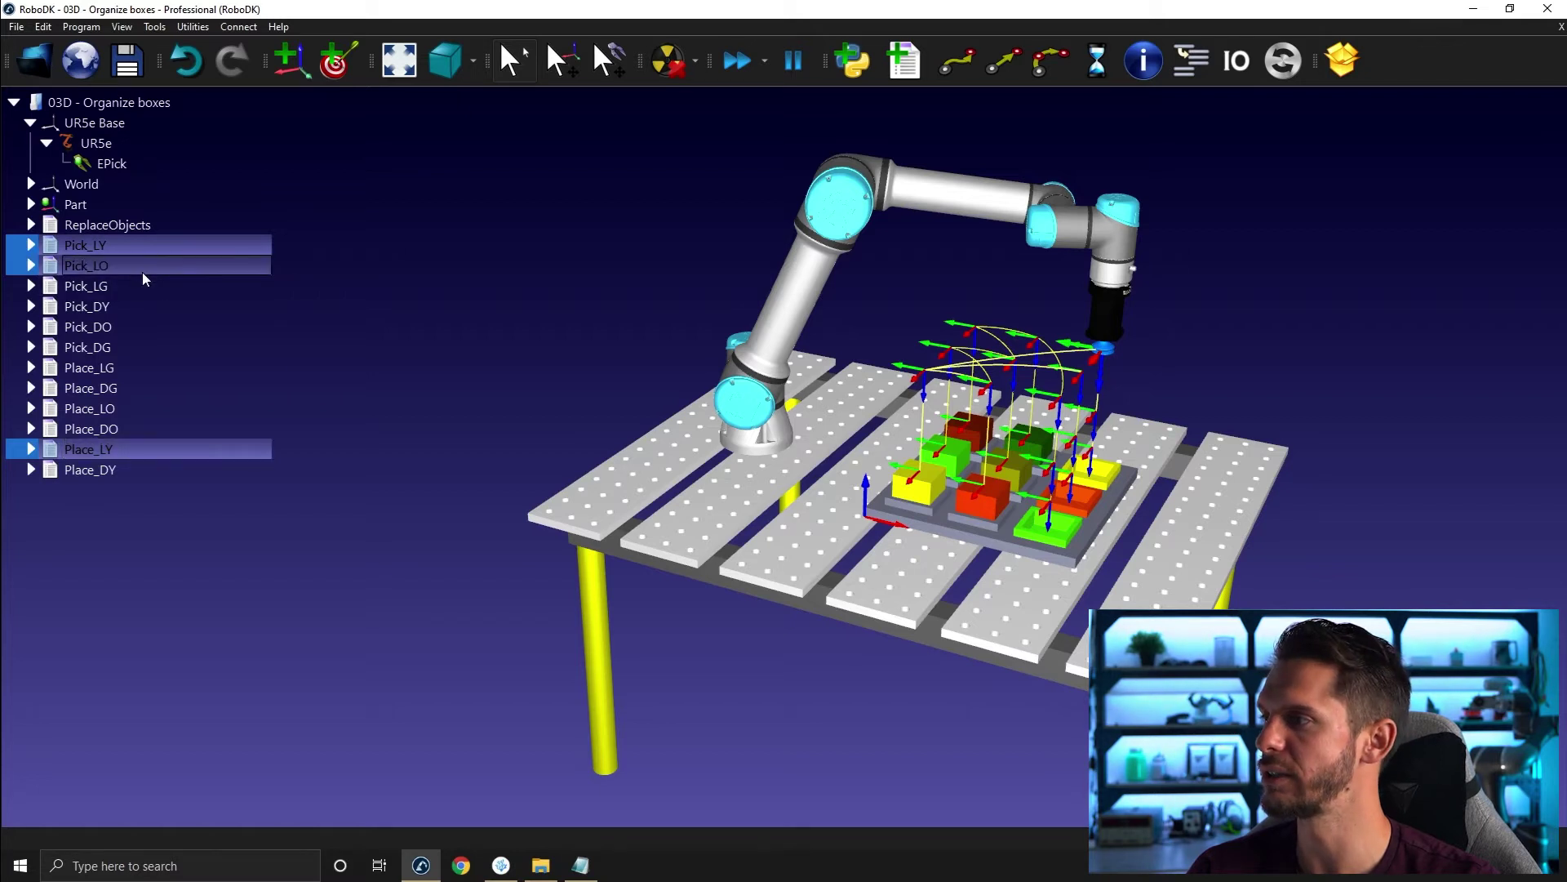
{"action": "left_click", "coordinate": [127, 412], "text": "ctrl"}
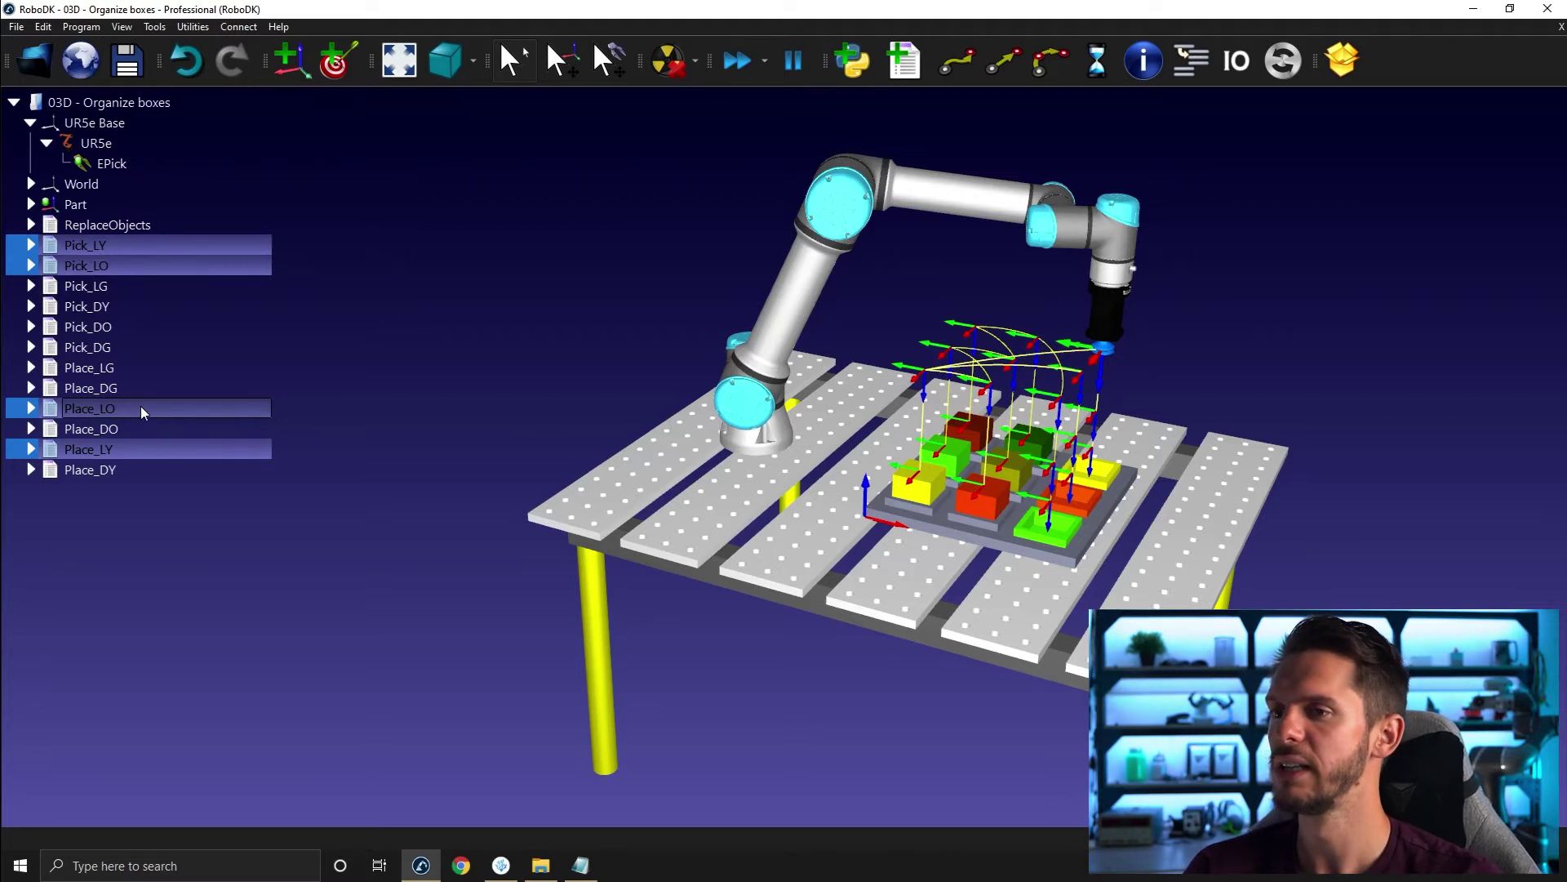
{"action": "left_click", "coordinate": [166, 288], "text": "ctrl"}
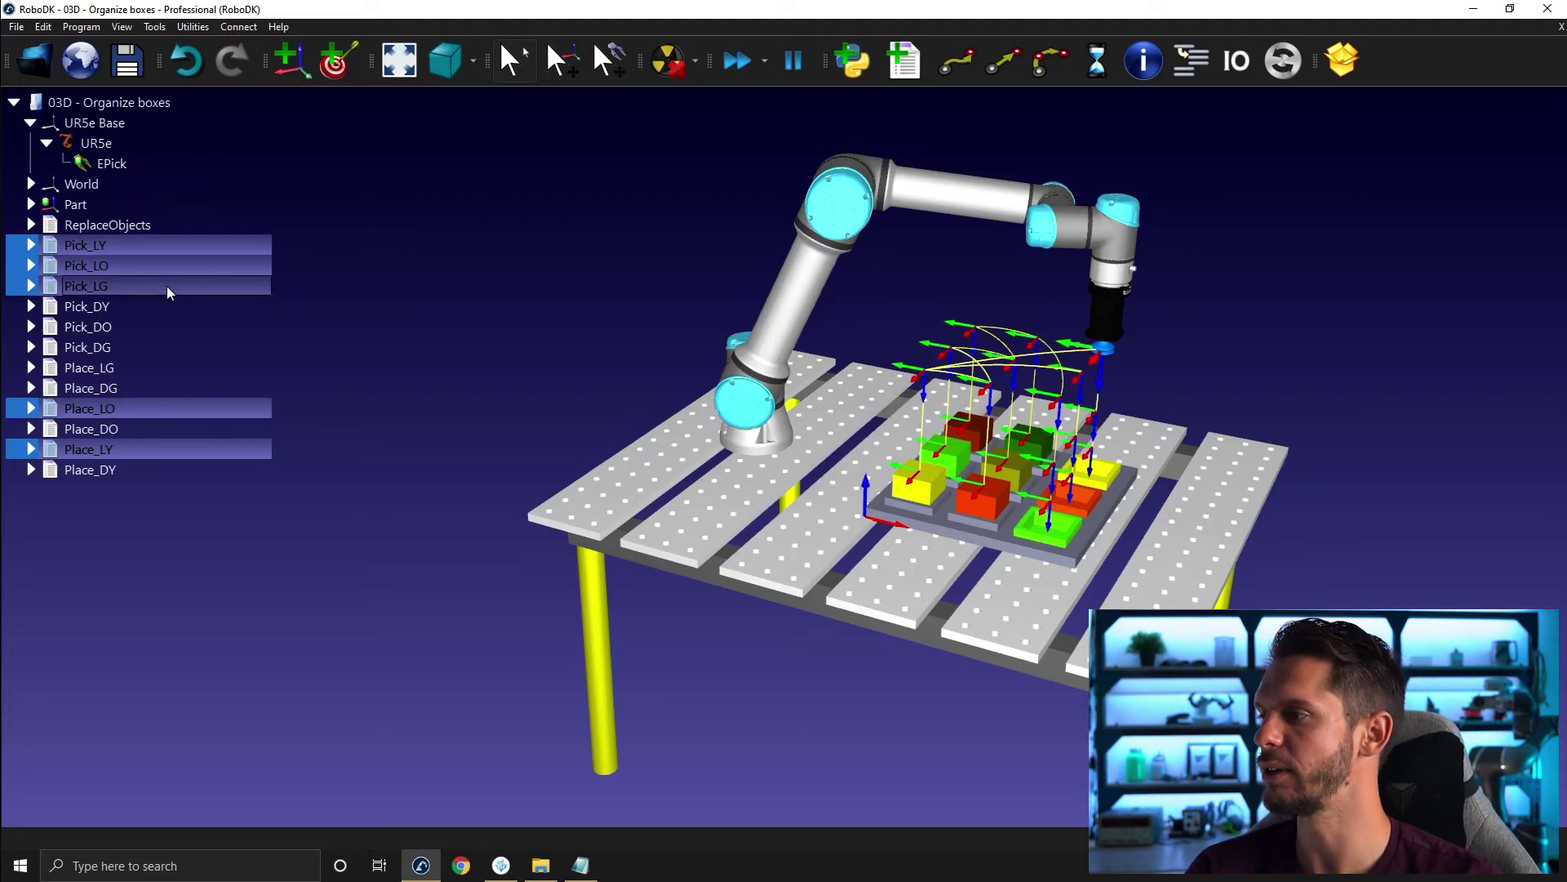
{"action": "left_click", "coordinate": [155, 364], "text": "ctrl"}
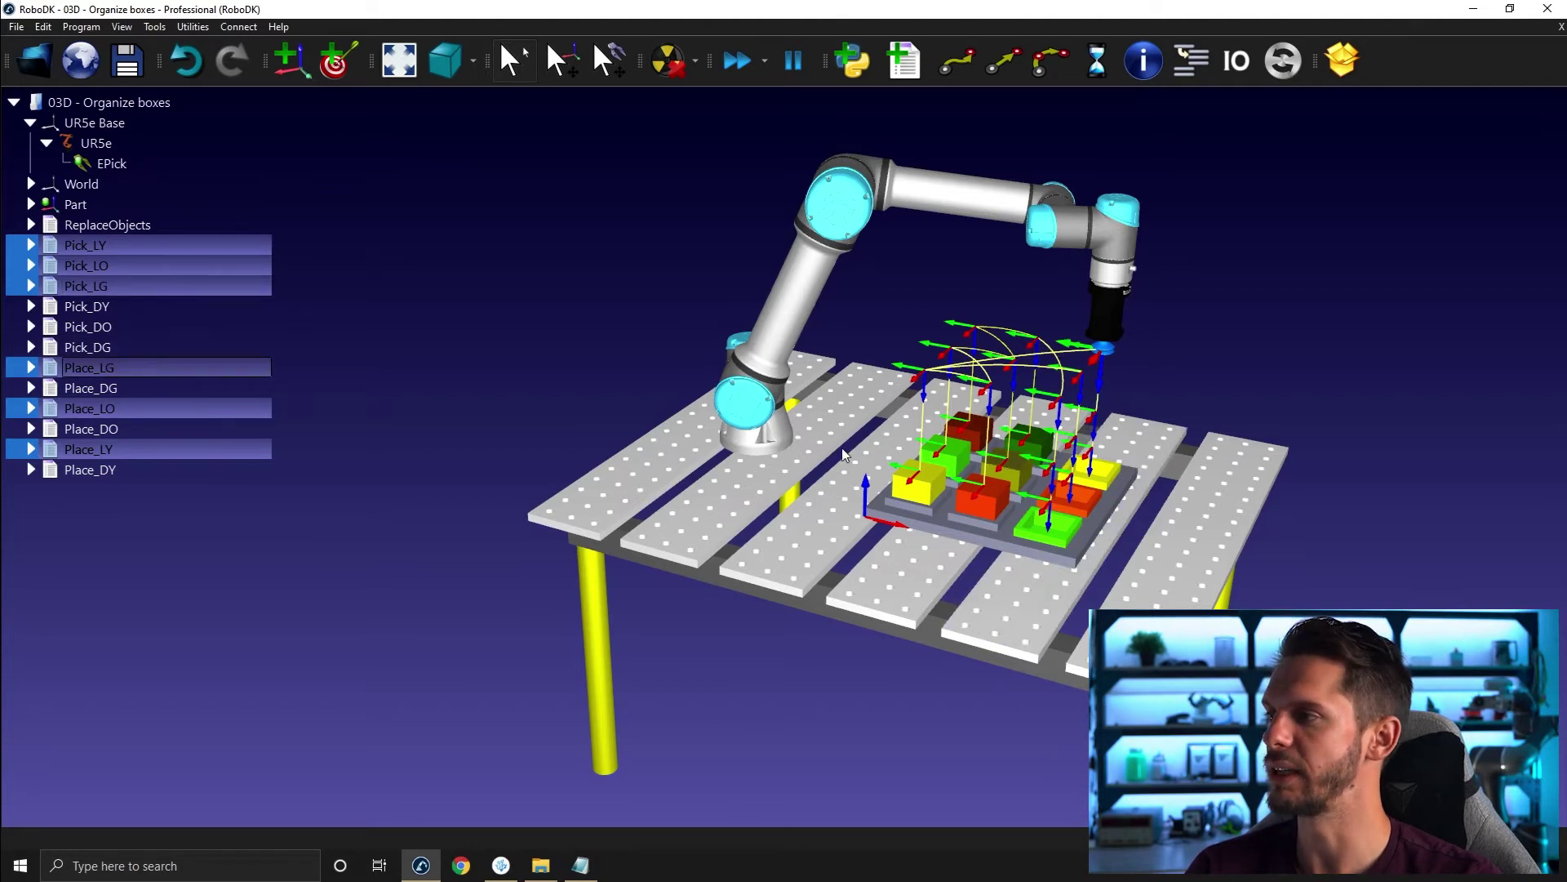
Add Pick_DY, Place_DY, Pick_DO, Place_DO, Pick_DG and Place_DG to the selection
{"action": "left_click", "coordinate": [149, 310], "text": "ctrl"}
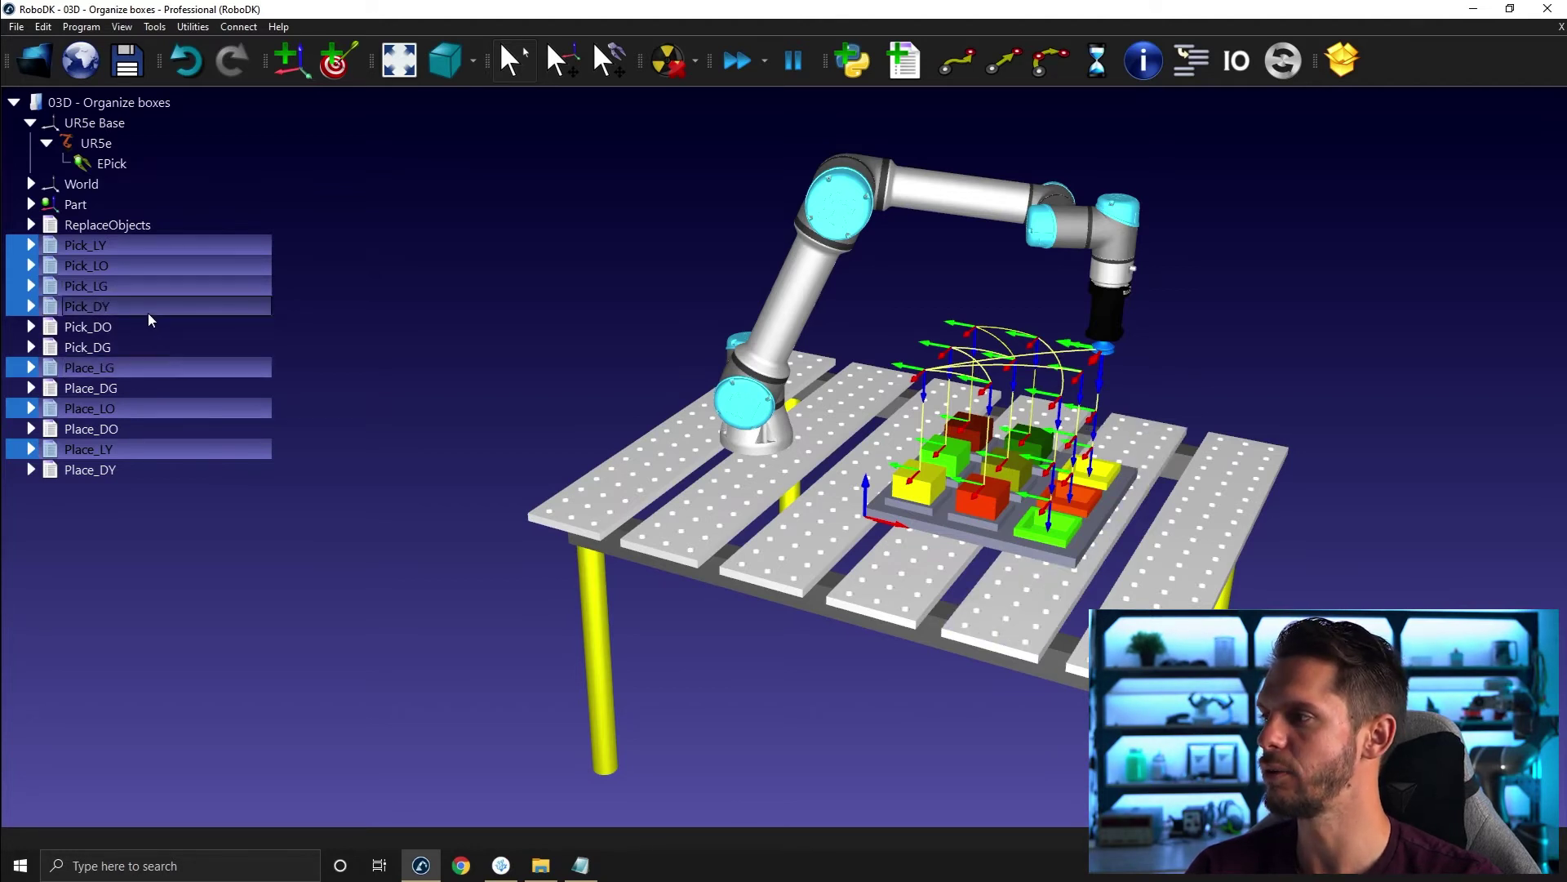
{"action": "left_click", "coordinate": [122, 470], "text": "ctrl"}
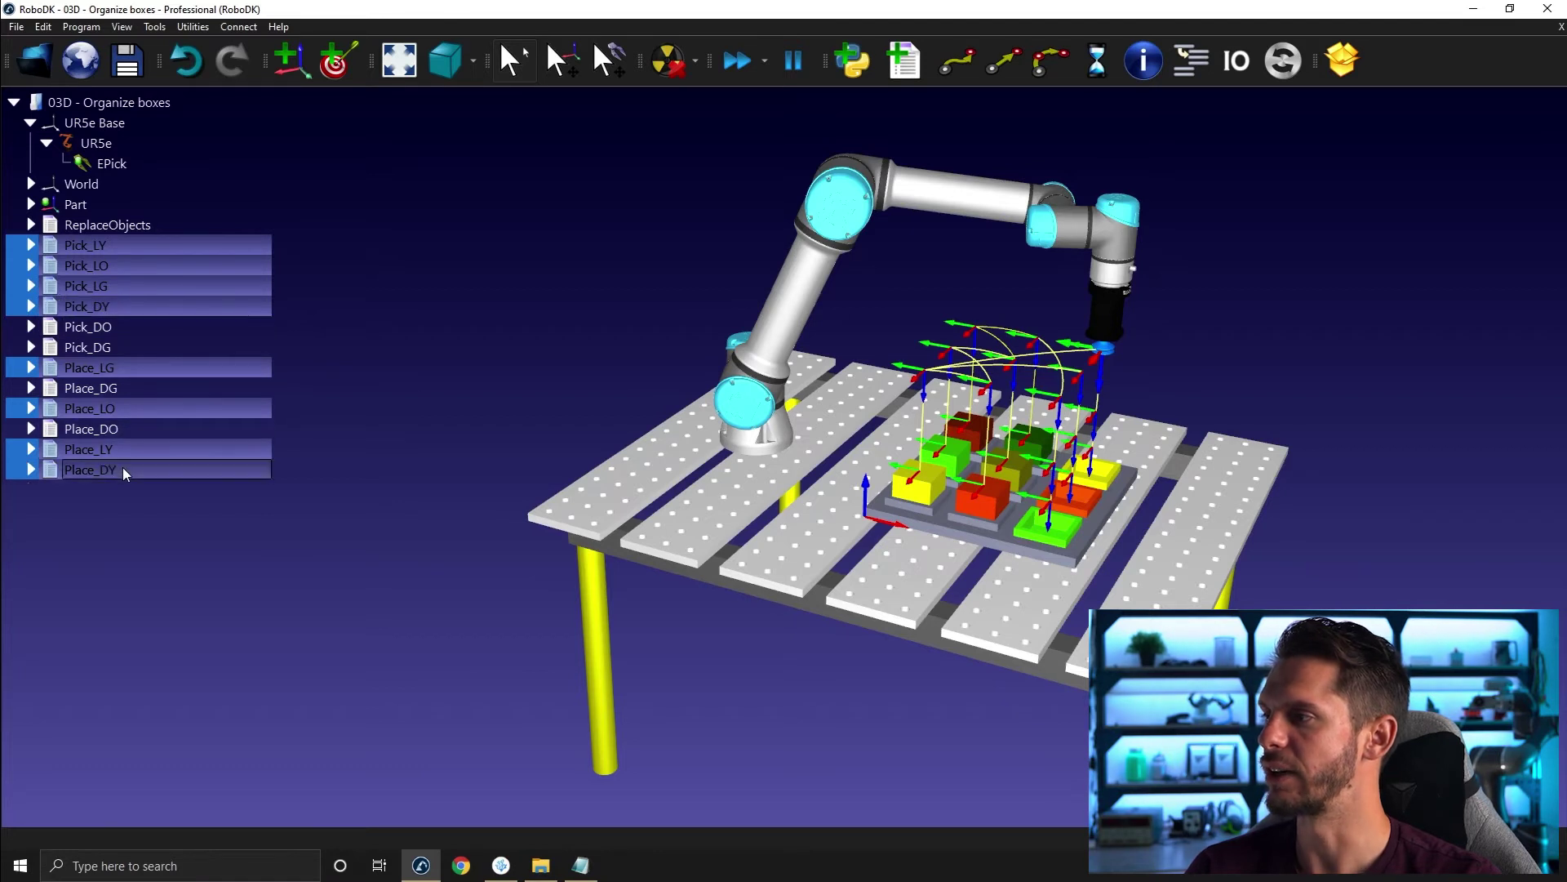
{"action": "left_click", "coordinate": [121, 326], "text": "ctrl"}
{"action": "left_click", "coordinate": [134, 426], "text": "ctrl"}
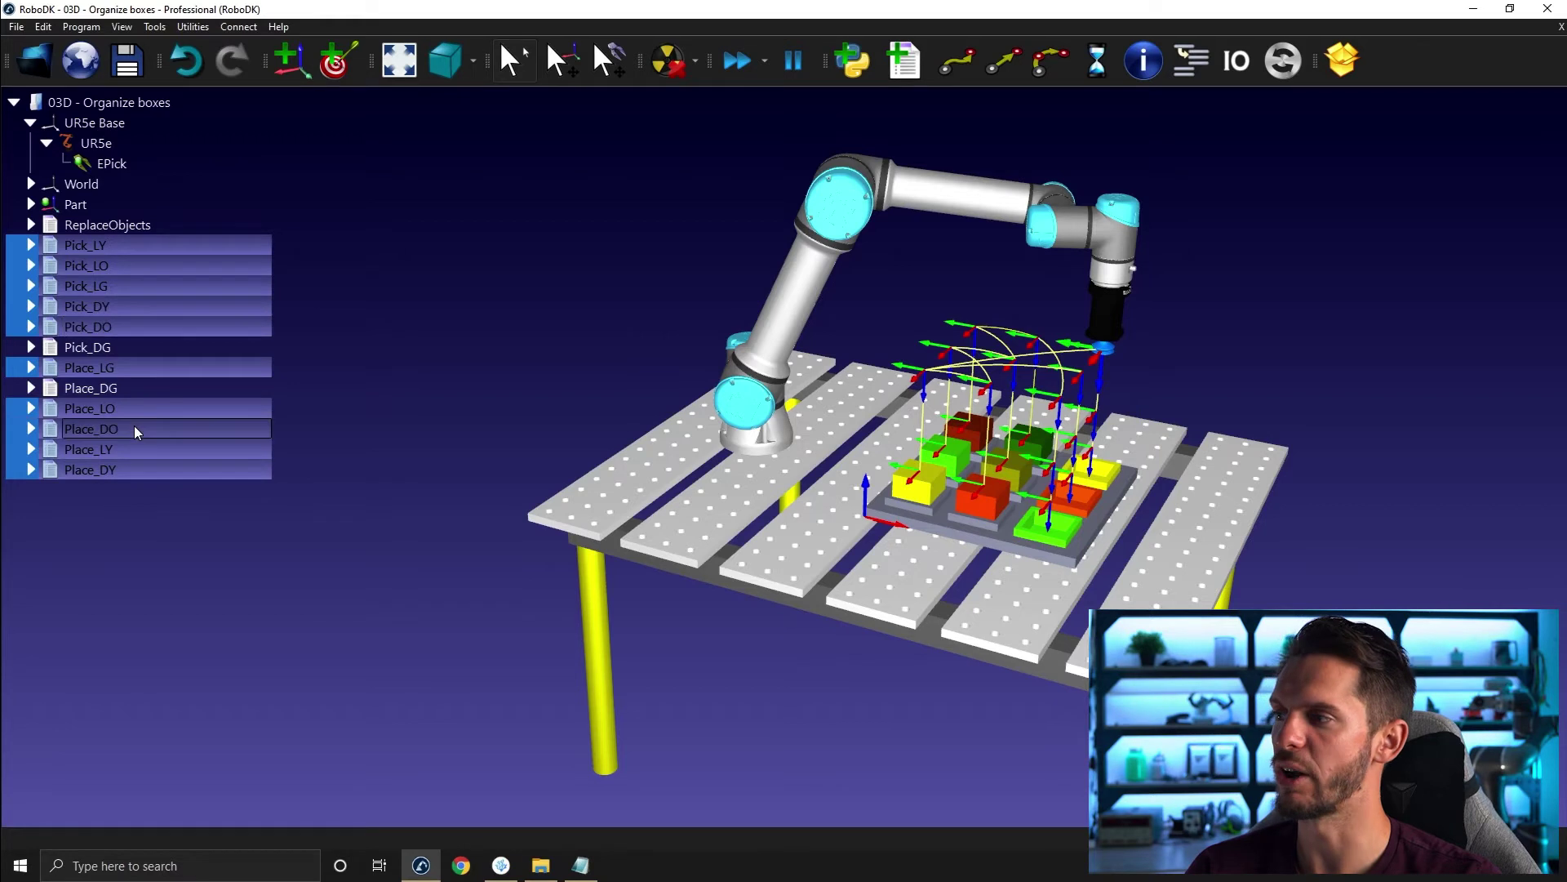
{"action": "left_click", "coordinate": [140, 343], "text": "ctrl"}
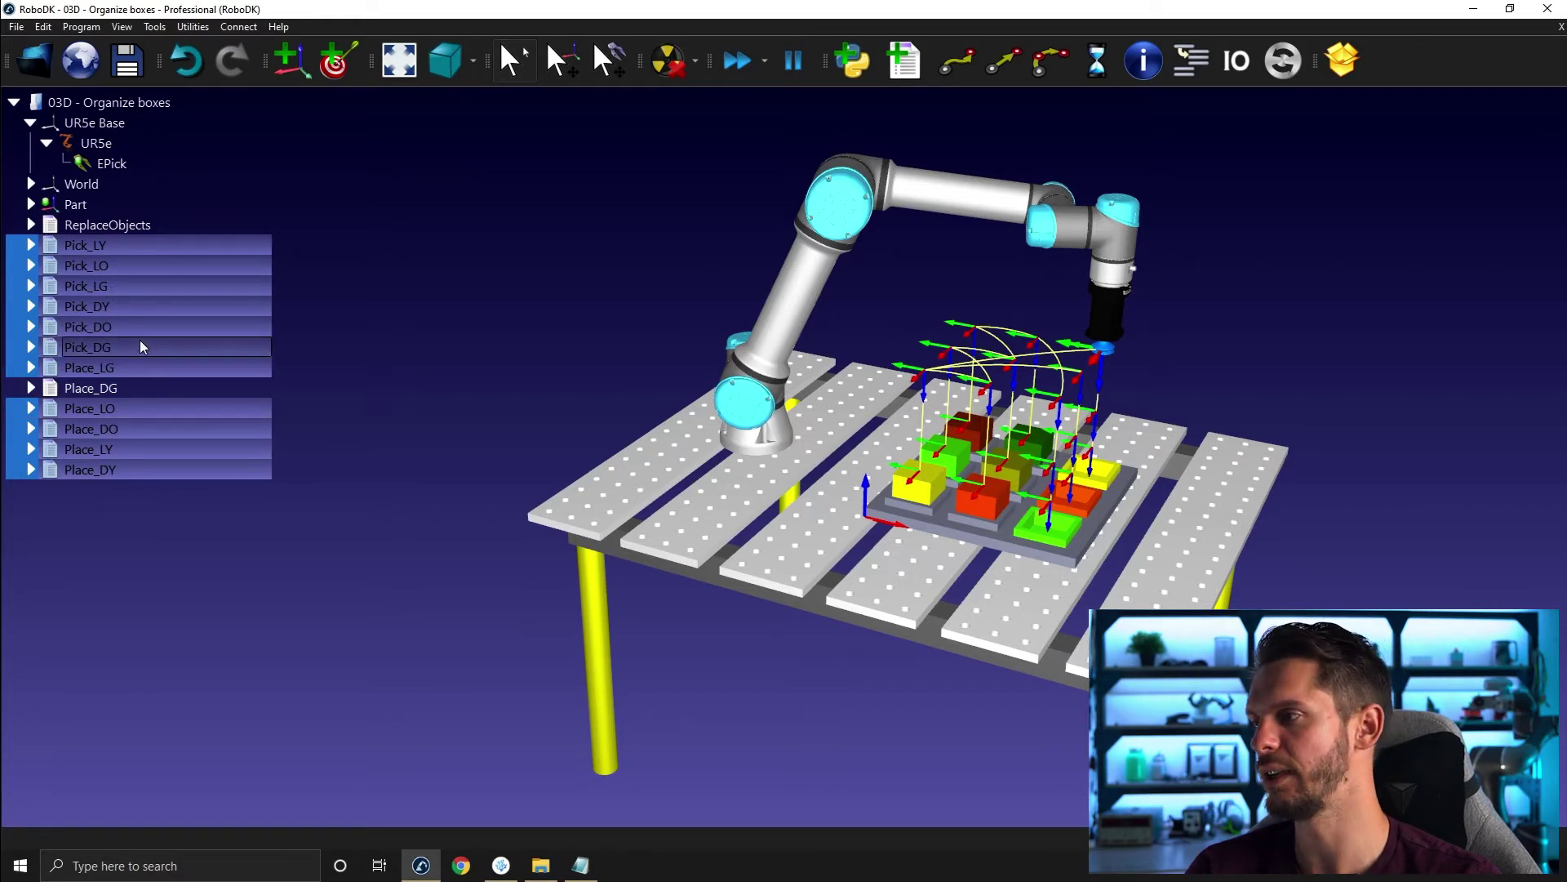
{"action": "left_click", "coordinate": [121, 390], "text": "ctrl"}
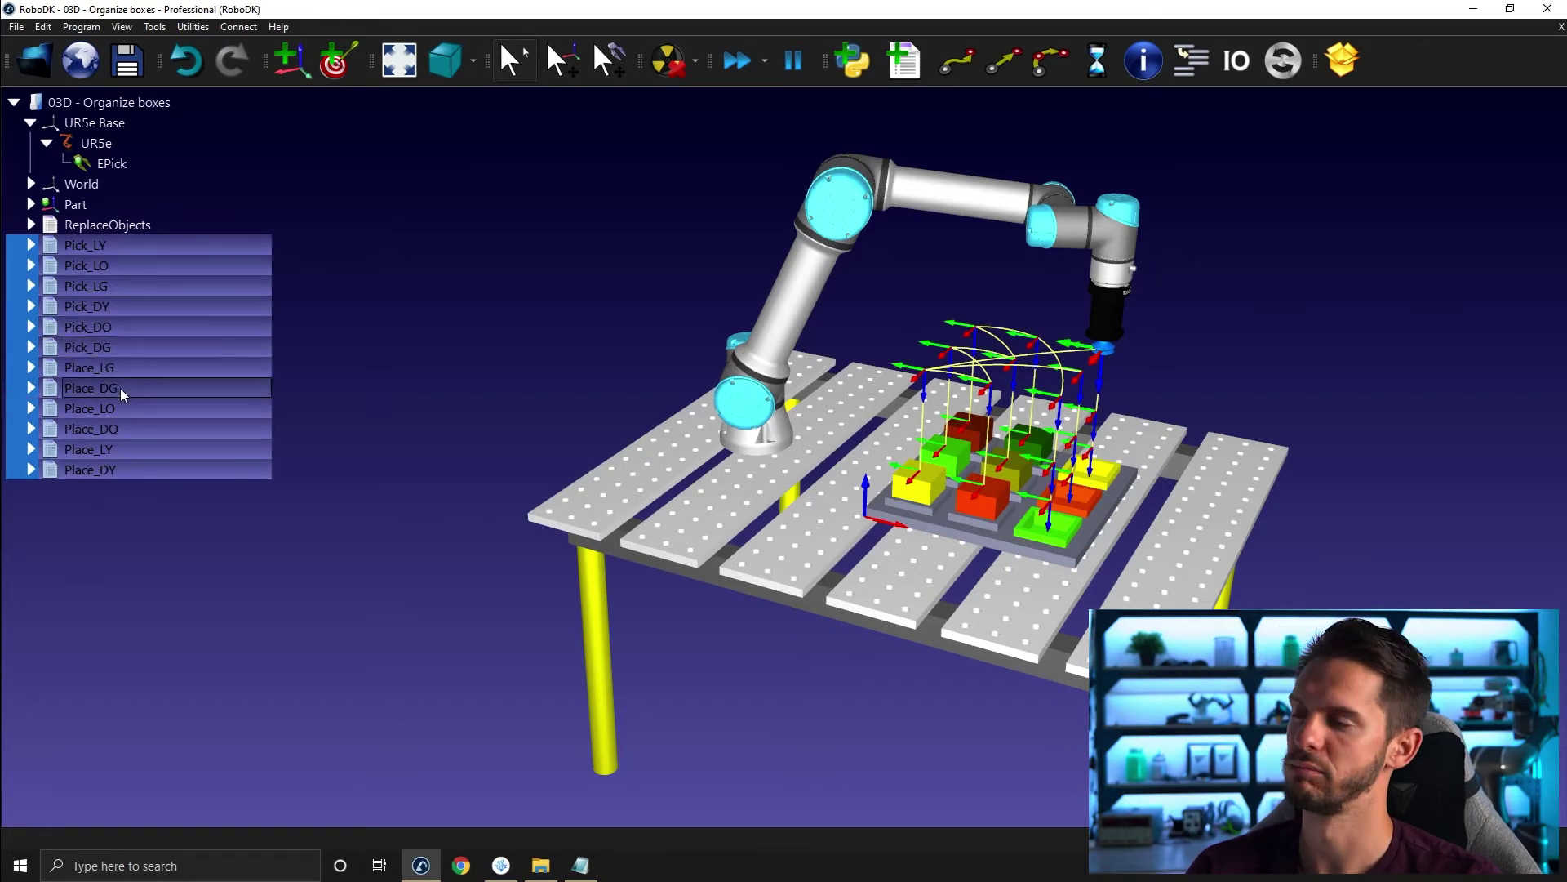
{"action": "right_click", "coordinate": [120, 389]}
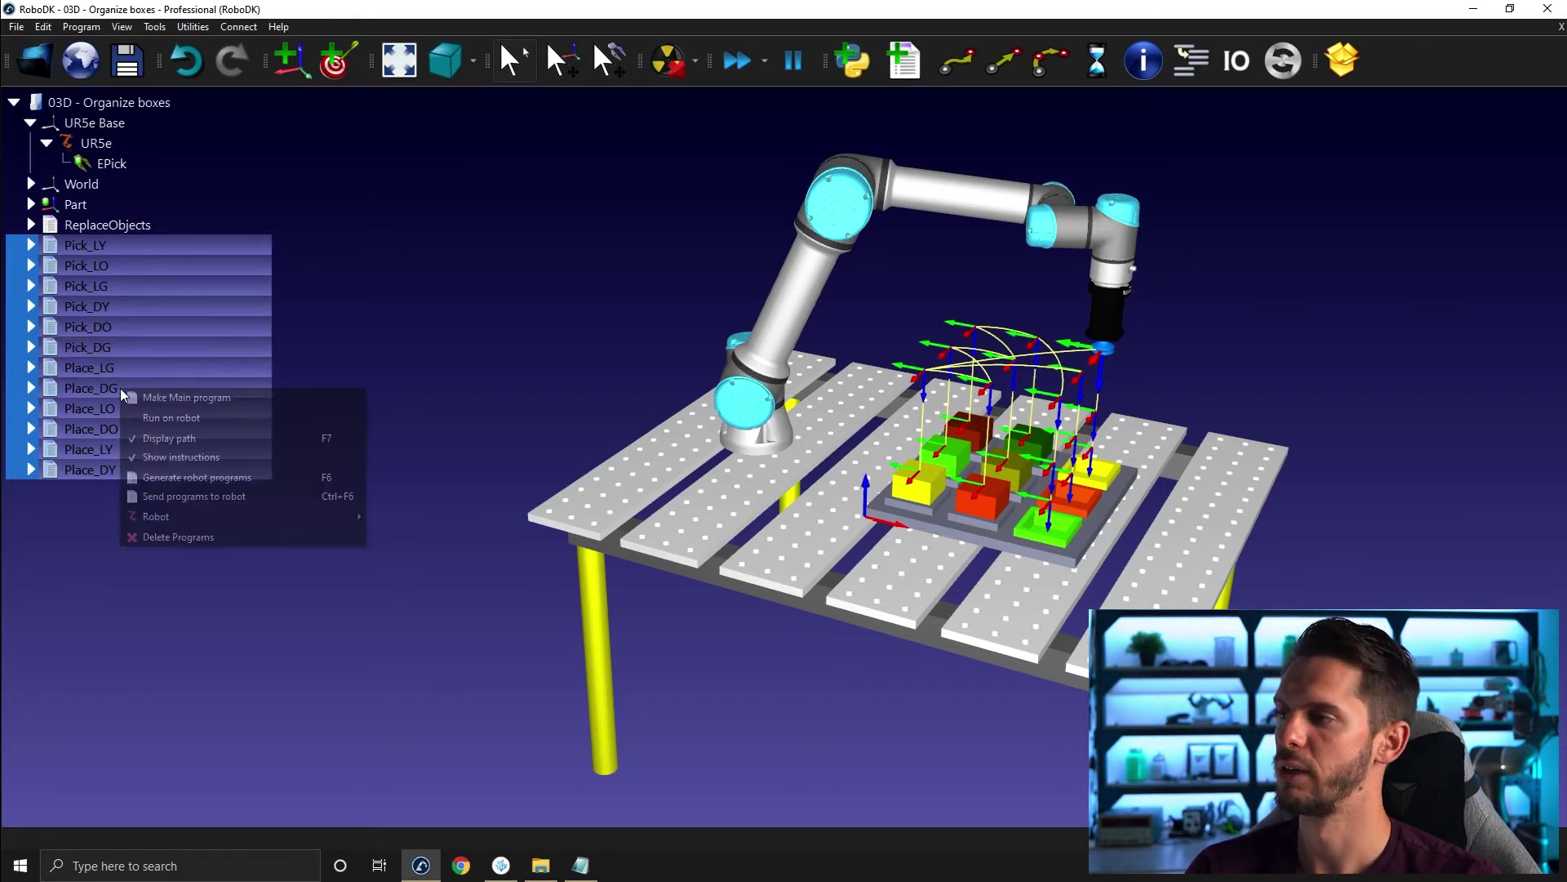
Make a main program calling all twelve Pick and Place programs, rename it MainPickAndPlace, and run it
{"action": "left_click", "coordinate": [177, 400]}
{"action": "left_click", "coordinate": [142, 492]}
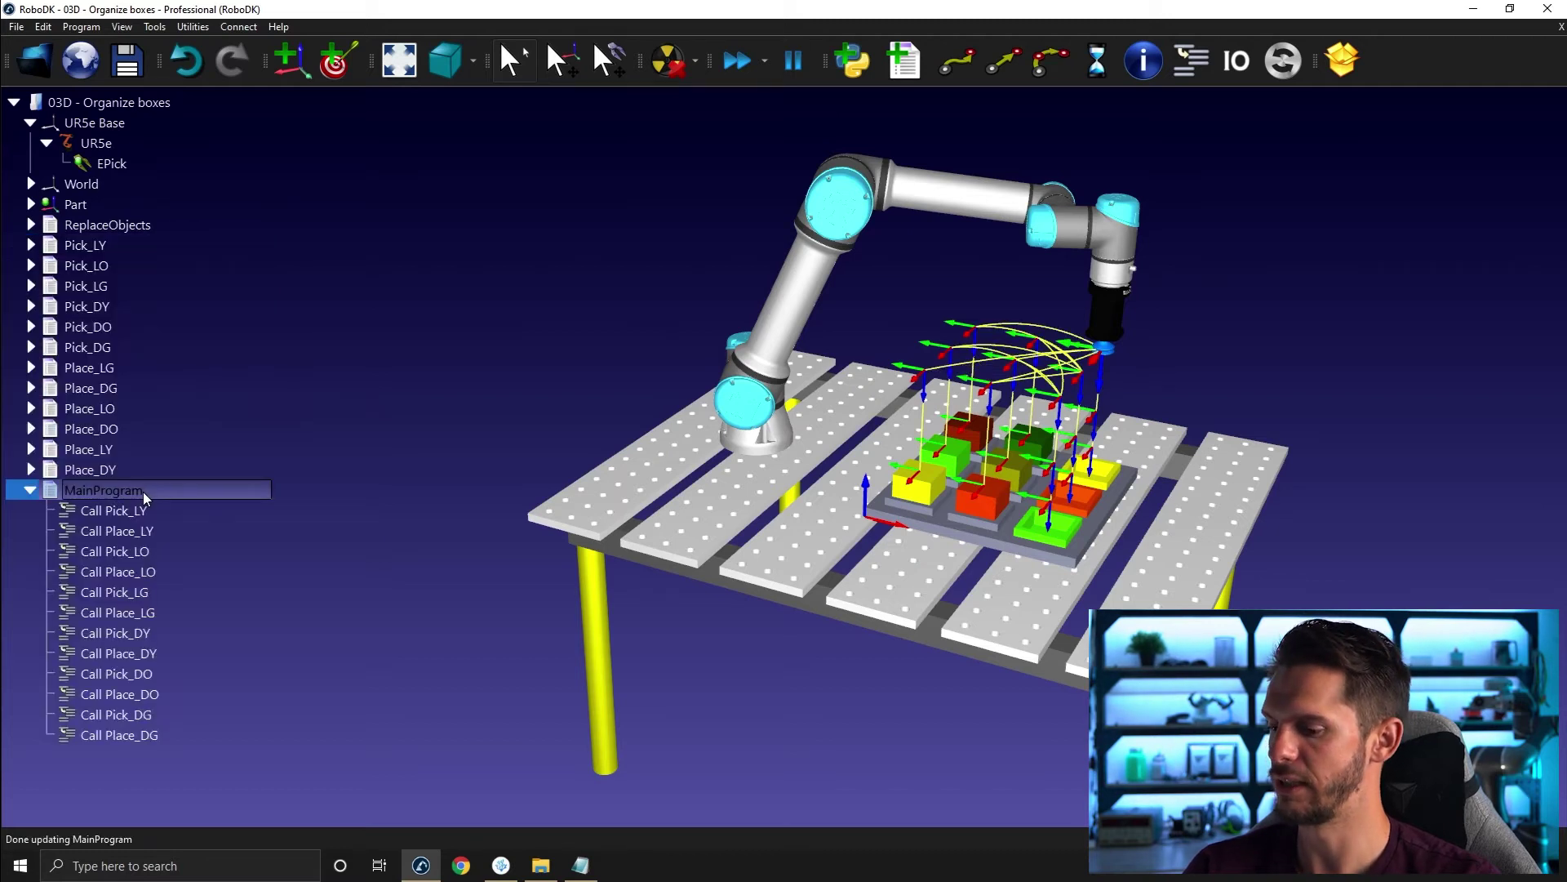
{"action": "key", "text": "End"}
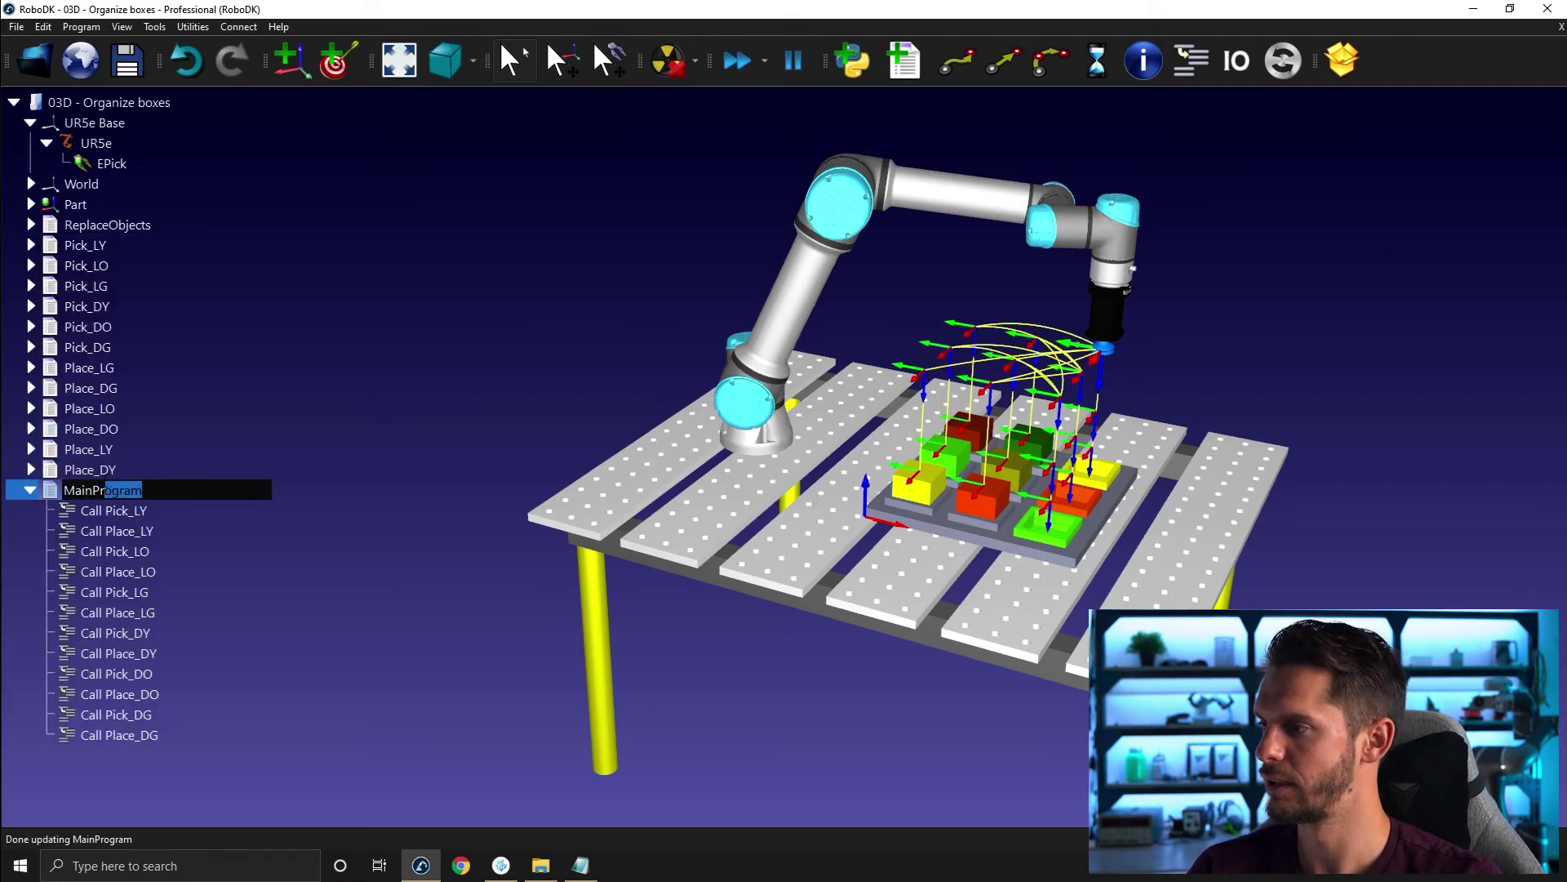
{"action": "type", "text": "ick"}
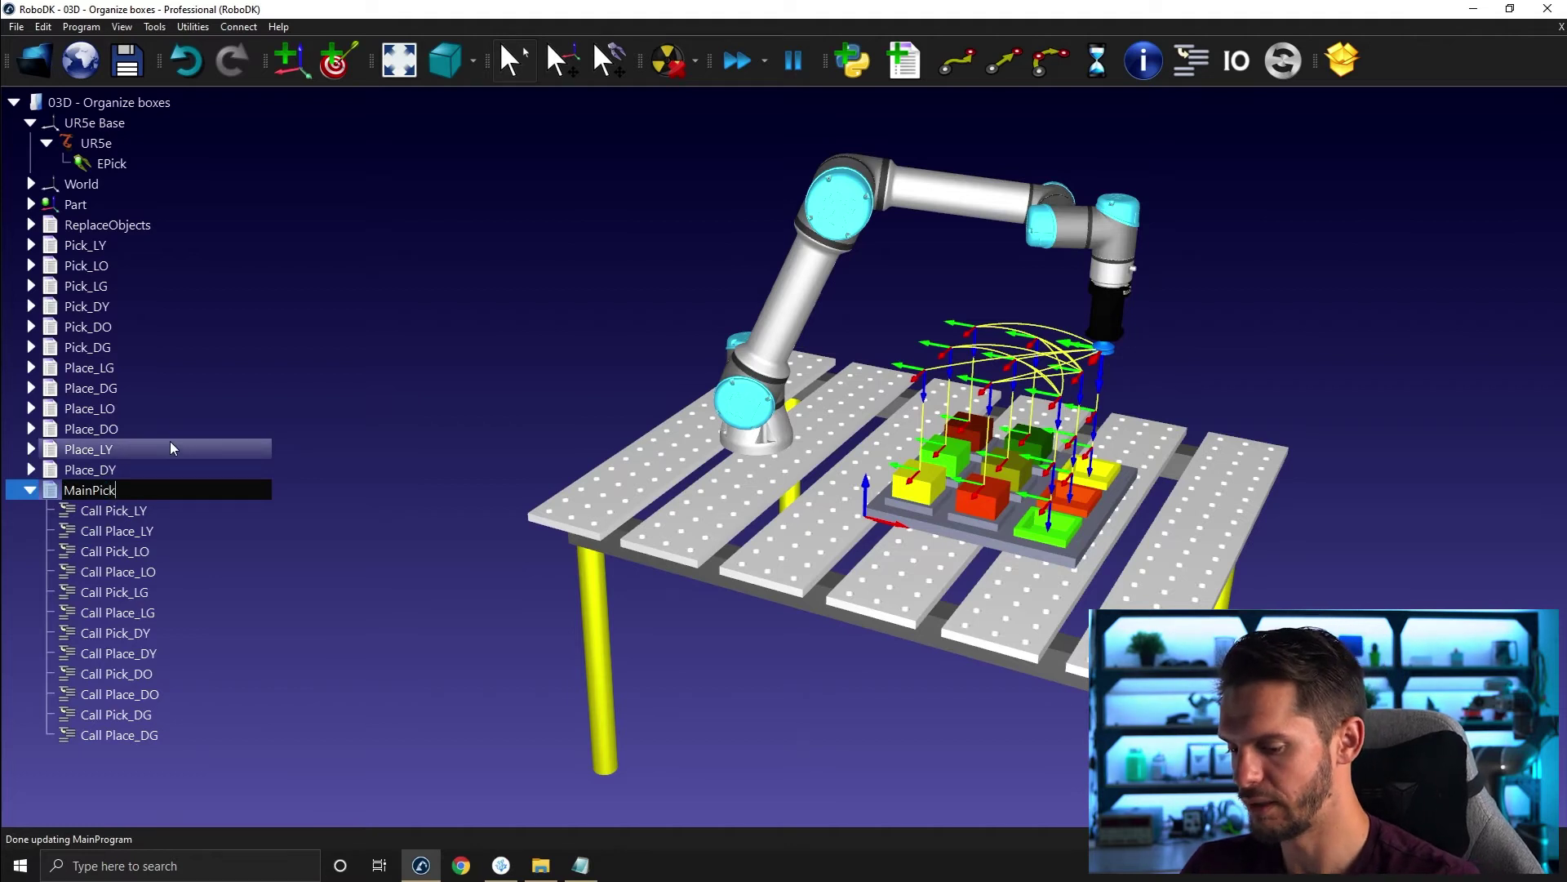
{"action": "type", "text": "AndPlace"}
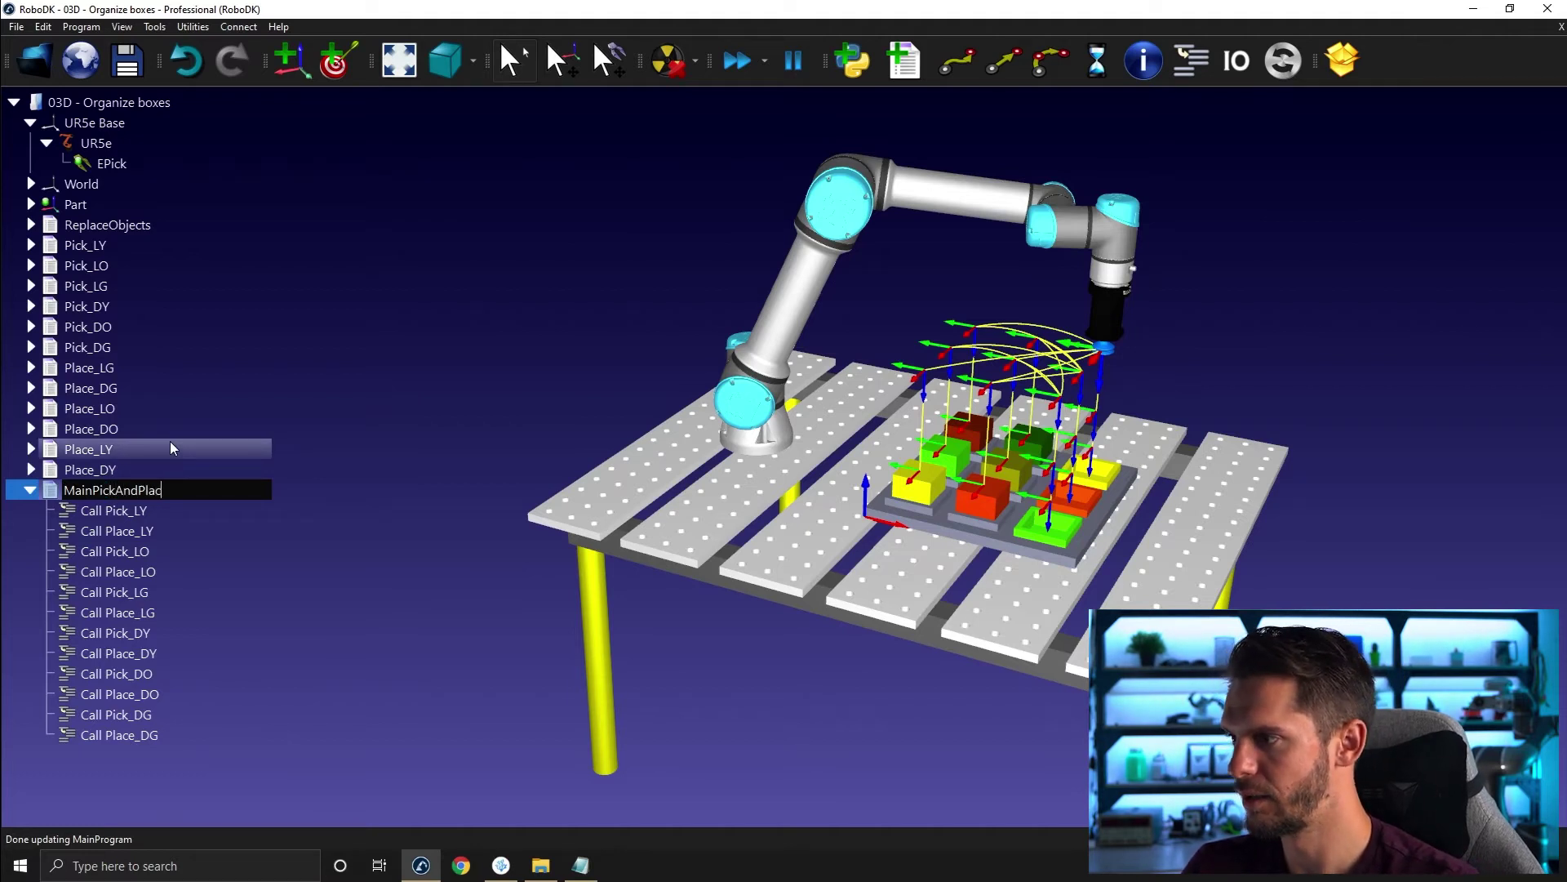
{"action": "key", "text": "Return"}
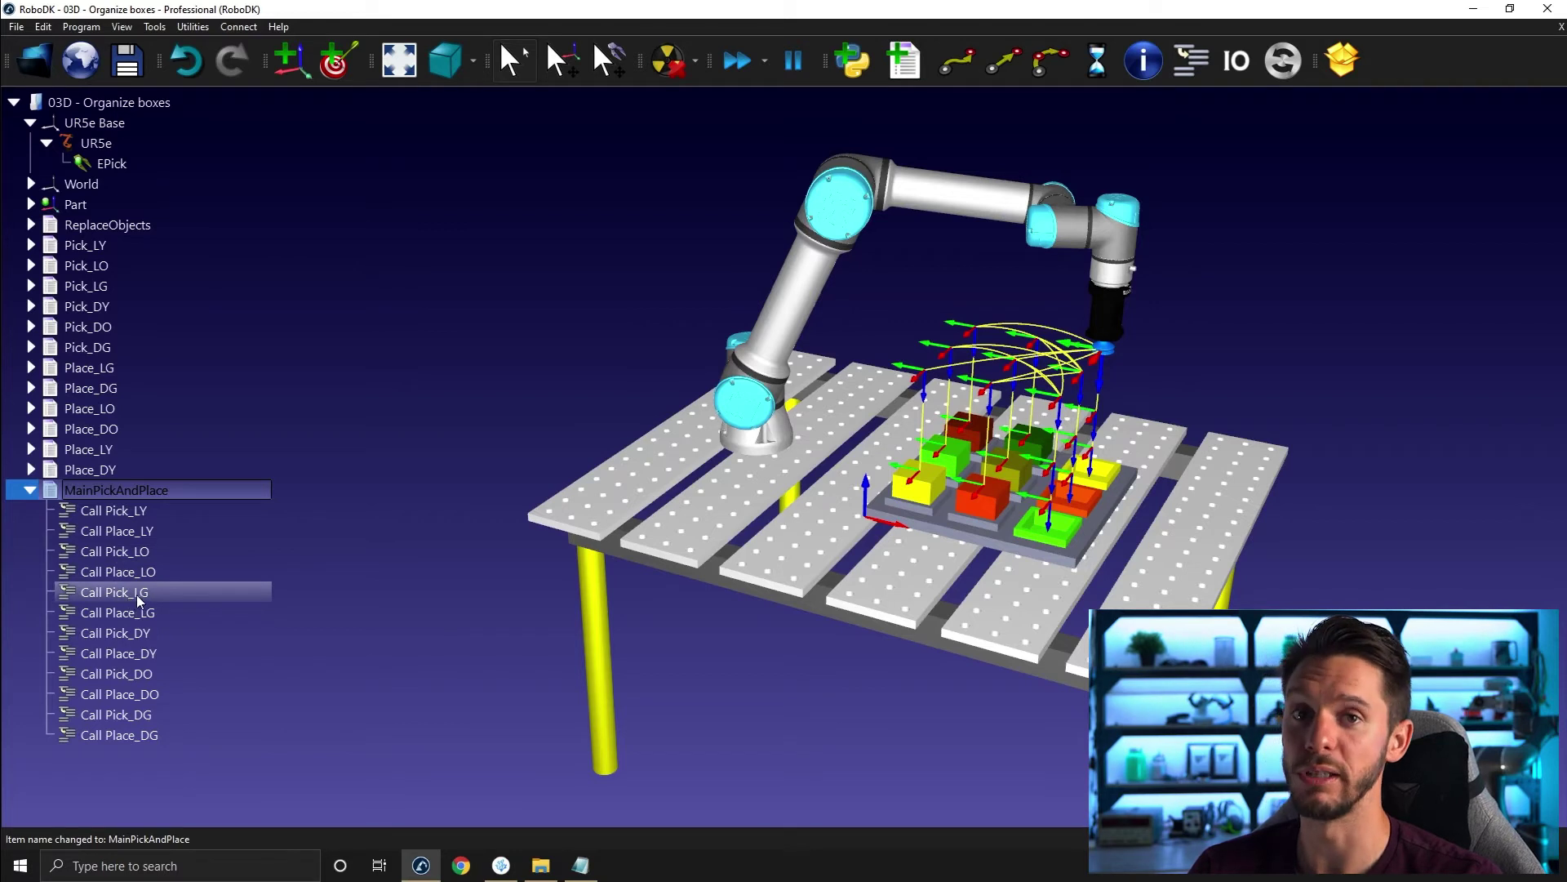
{"action": "double_click", "coordinate": [126, 492]}
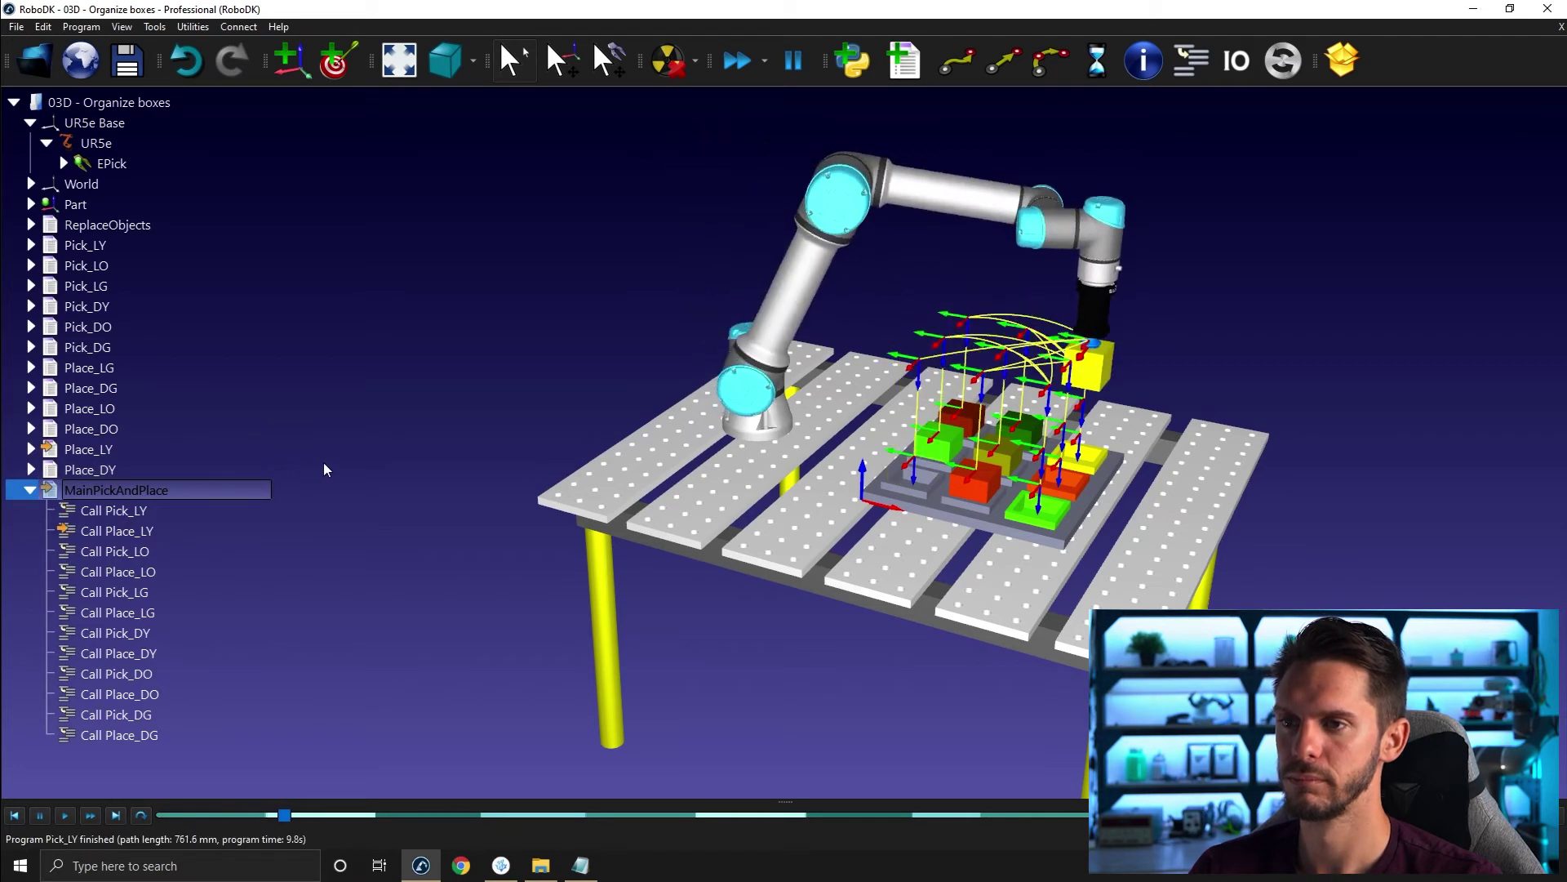
Pan, zoom and orbit the view to watch the boxes stack into green, orange and yellow columns
{"action": "scroll", "coordinate": [783, 445], "scroll_direction": "up", "scroll_amount": 5}
{"action": "middle_click_drag", "start_coordinate": [767, 436], "coordinate": [698, 454]}
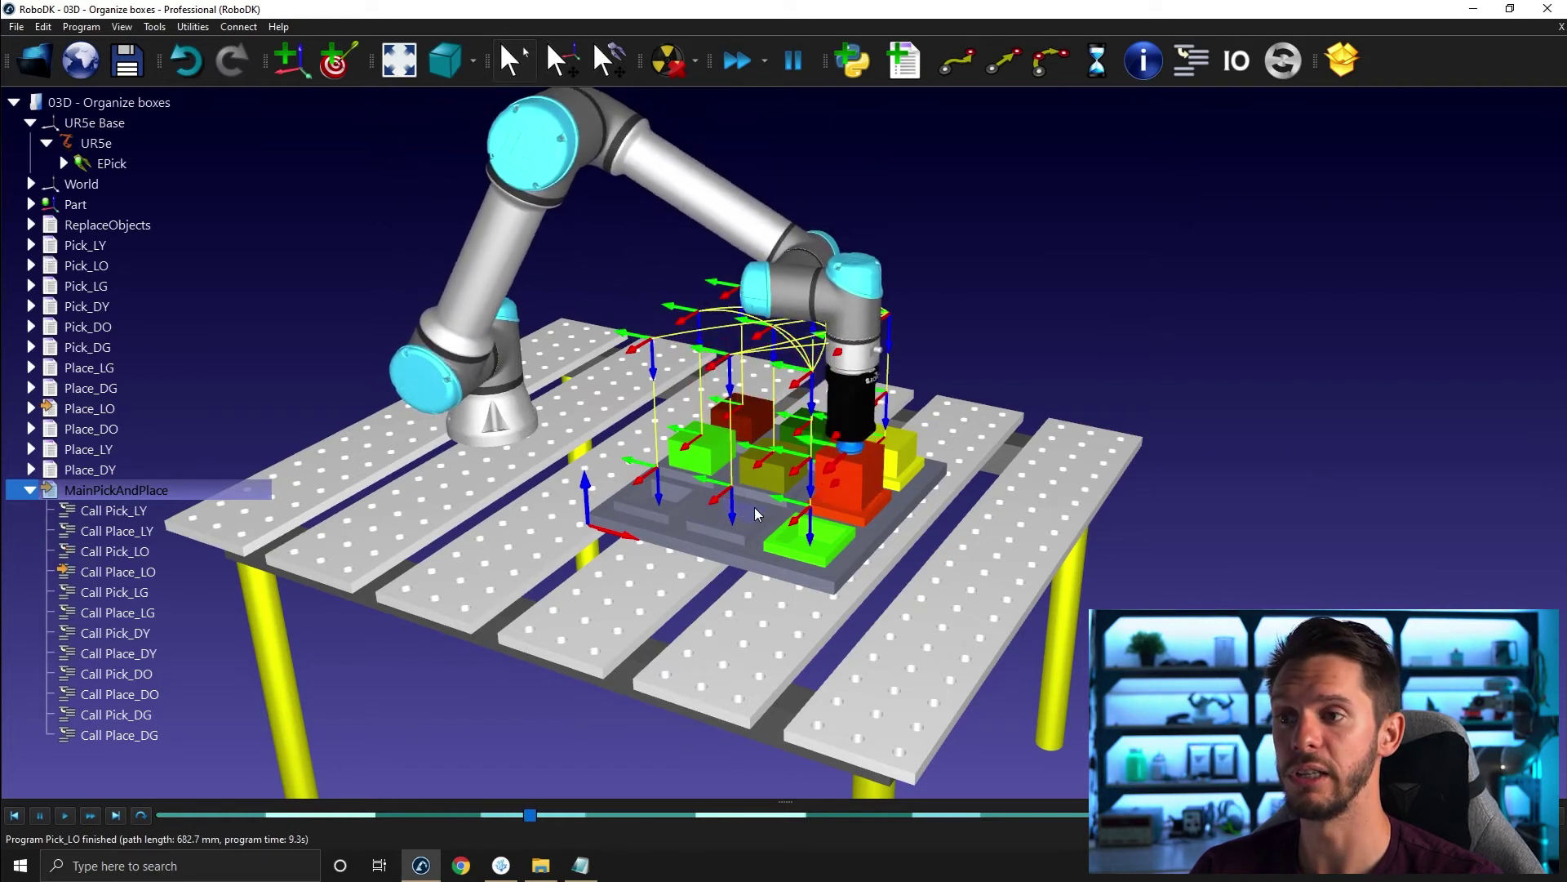
{"action": "left_click_drag", "start_coordinate": [755, 513], "coordinate": [767, 457]}
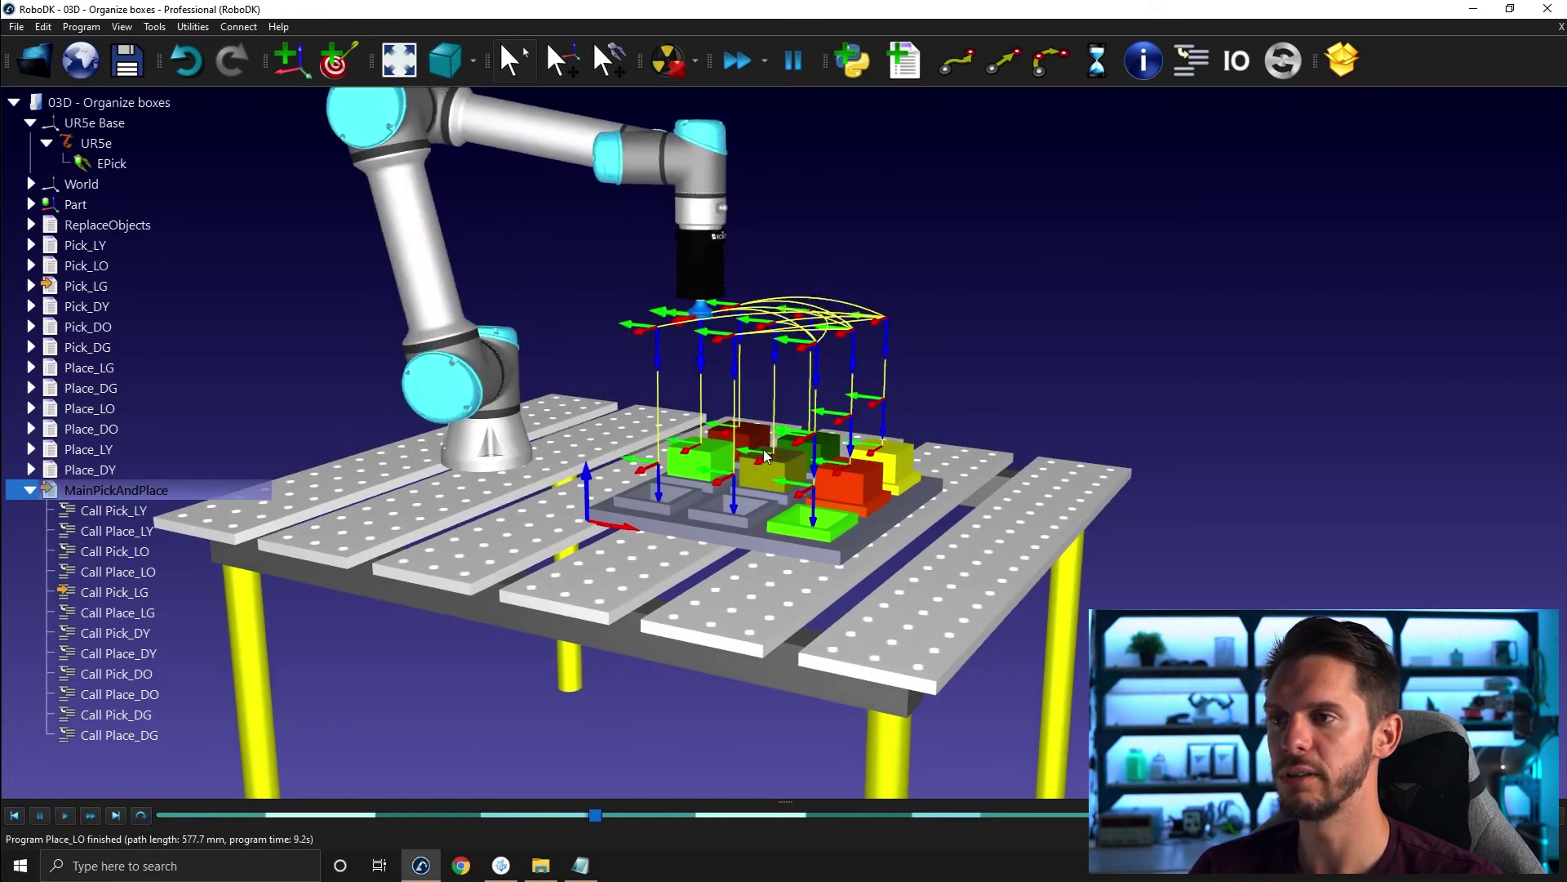
{"action": "scroll", "coordinate": [718, 490], "scroll_direction": "up", "scroll_amount": 3}
{"action": "scroll", "coordinate": [579, 534], "scroll_direction": "down", "scroll_amount": 3}
{"action": "right_click_drag", "start_coordinate": [580, 535], "coordinate": [702, 494]}
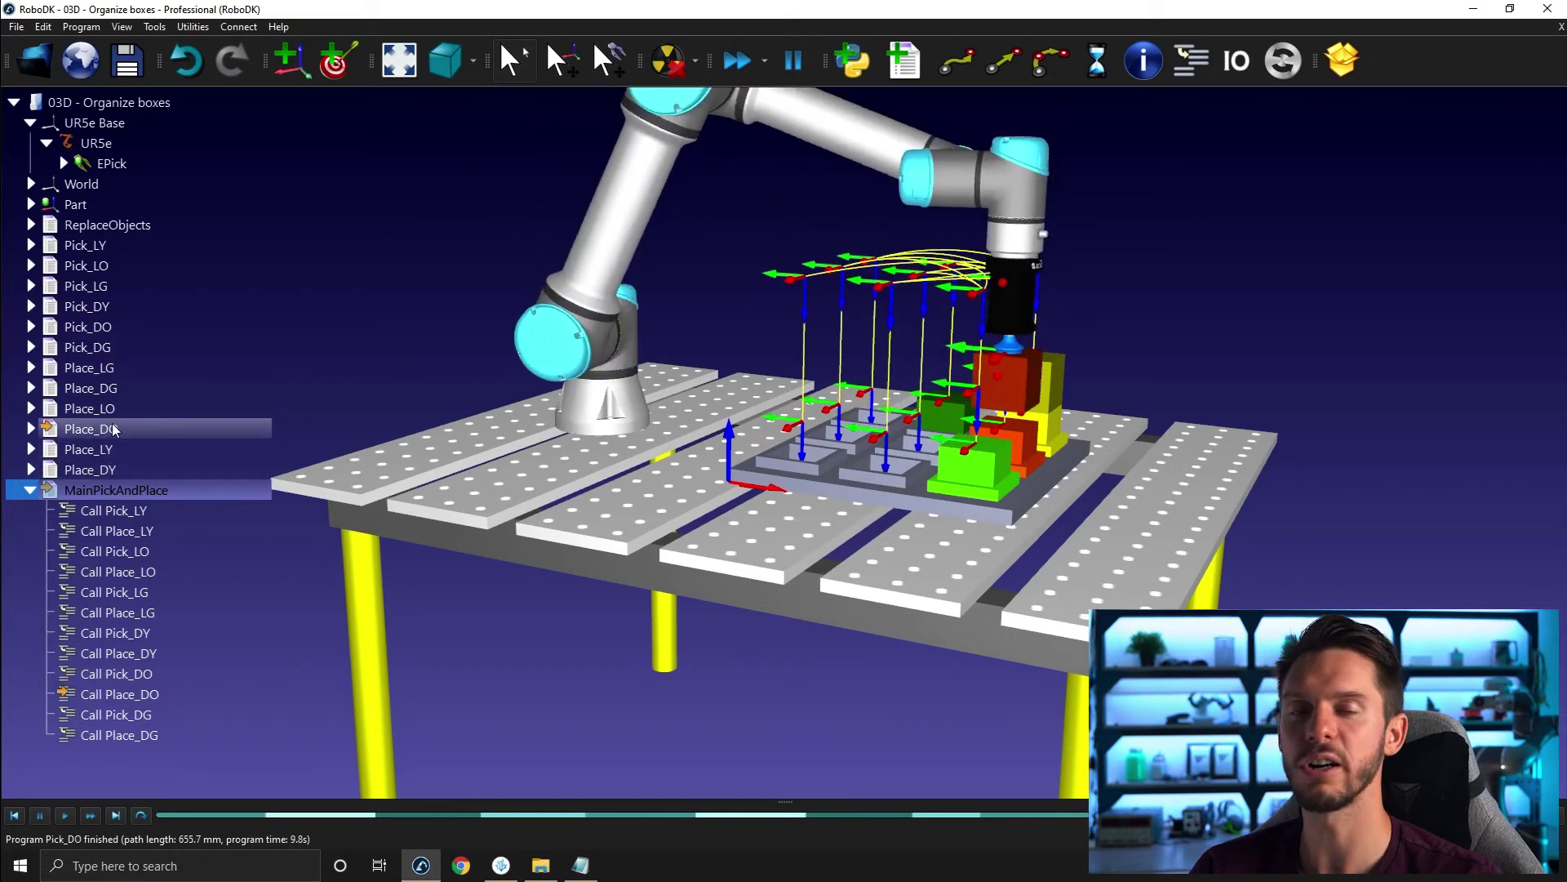
{"action": "left_click_drag", "start_coordinate": [965, 402], "coordinate": [879, 457]}
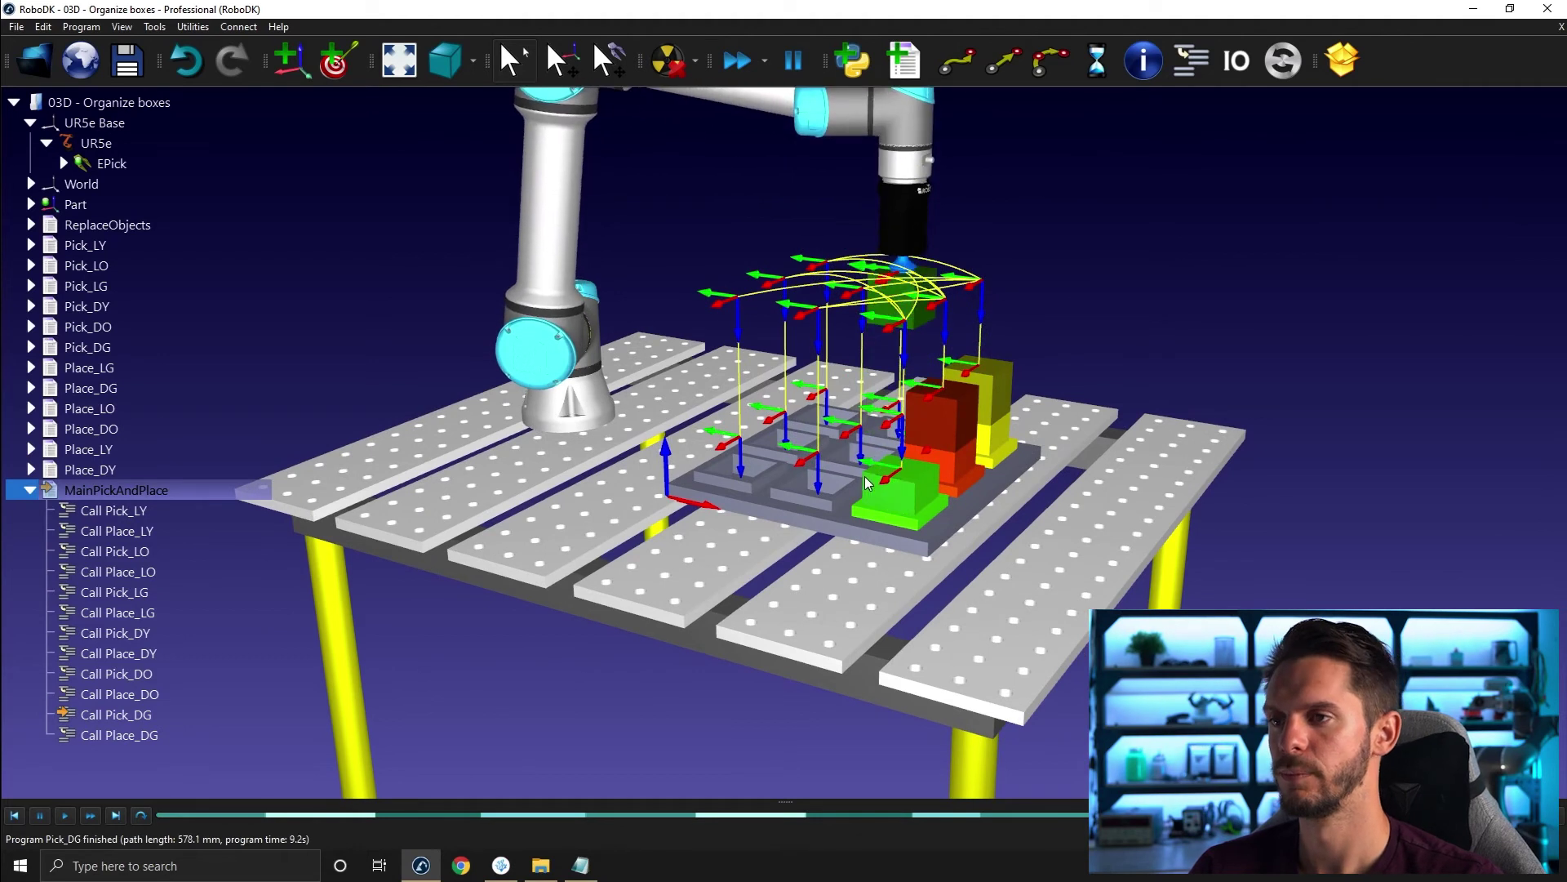
{"action": "left_click_drag", "start_coordinate": [865, 513], "coordinate": [608, 414]}
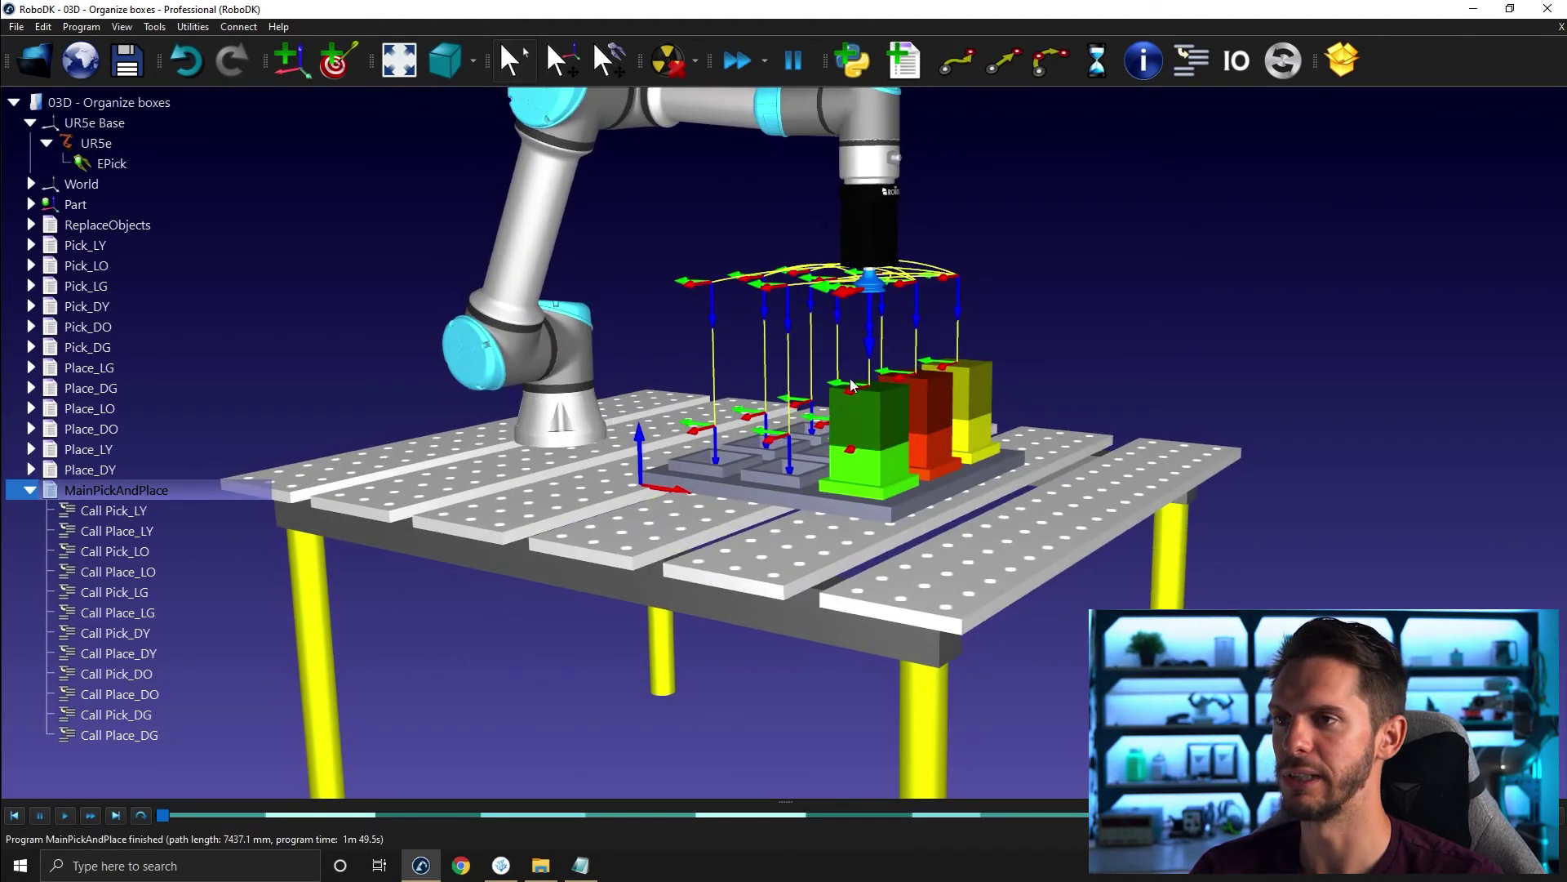
{"action": "left_click_drag", "start_coordinate": [852, 385], "coordinate": [931, 425]}
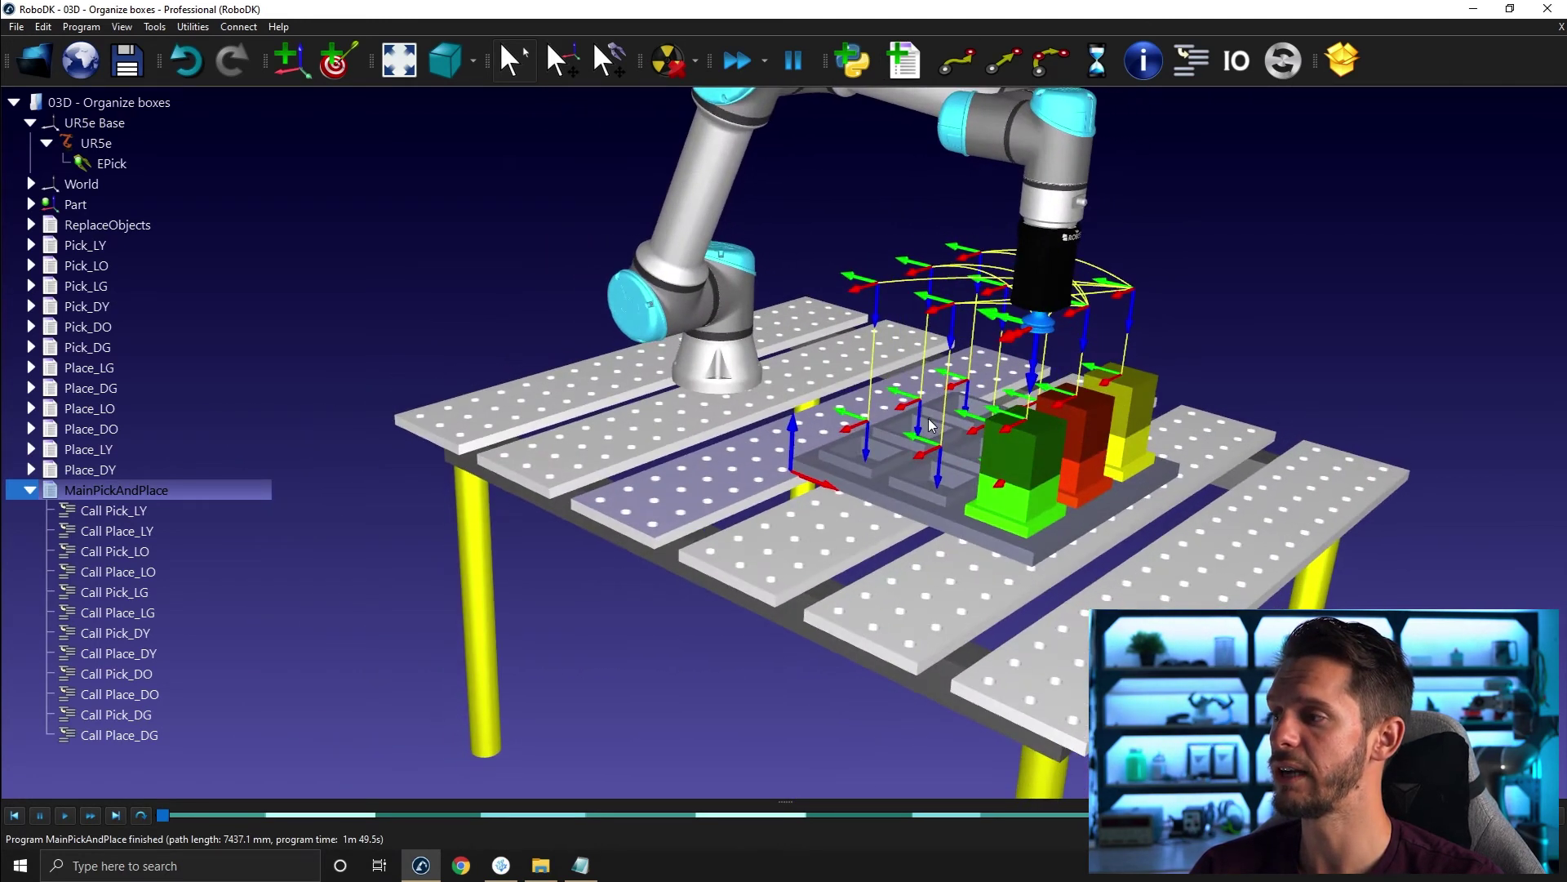
{"action": "left_click", "coordinate": [514, 291]}
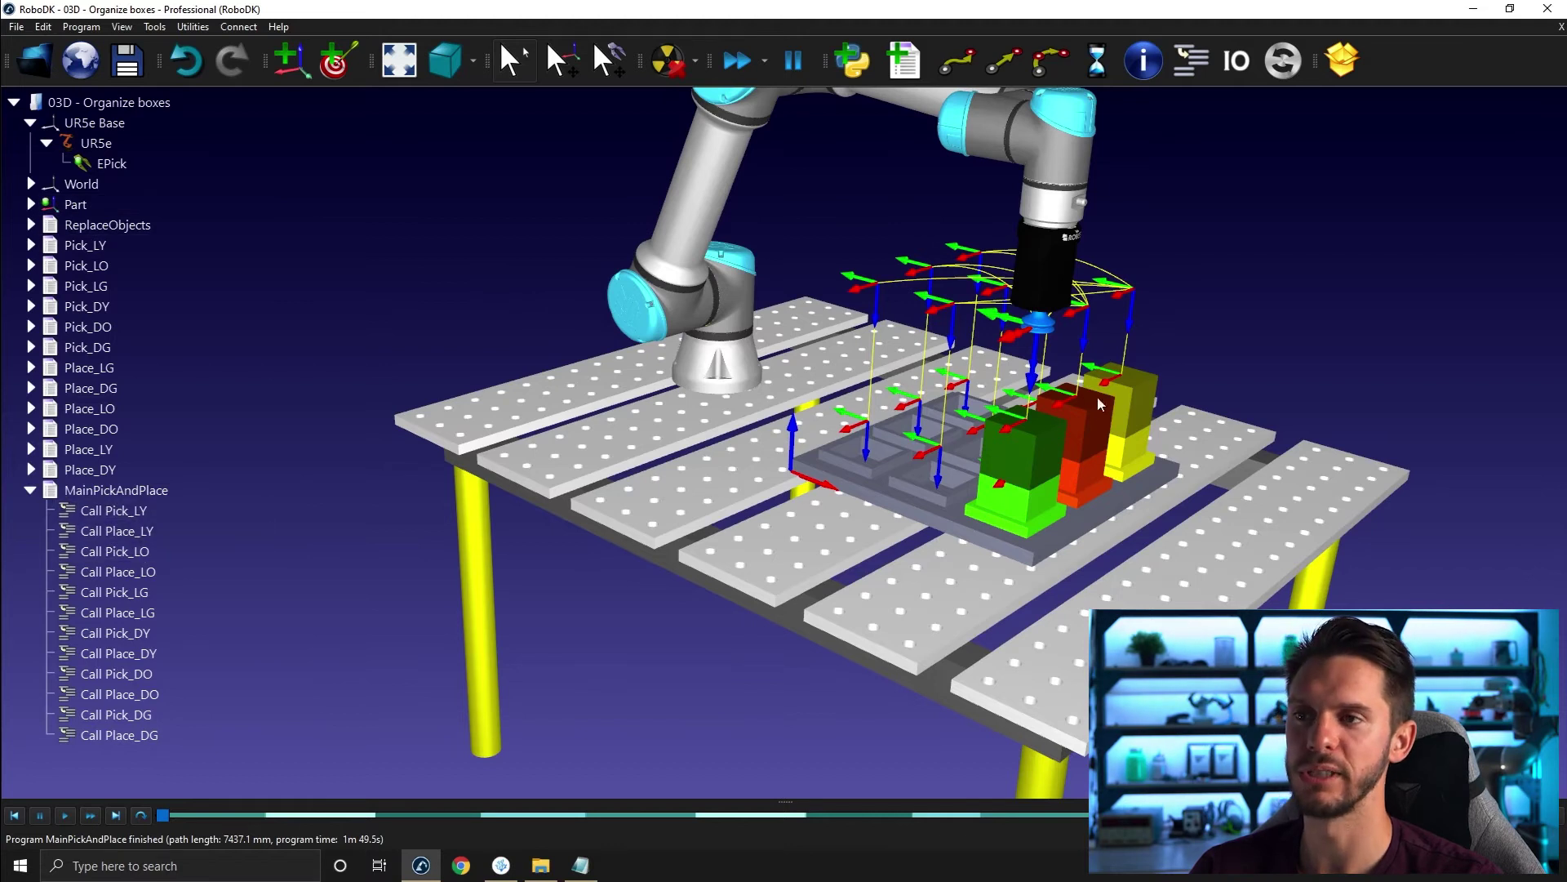
Add a program call to ReplaceObjects after Call Place_DG in MainPickAndPlace
{"action": "right_click", "coordinate": [102, 743]}
{"action": "mouse_move", "coordinate": [179, 804]}
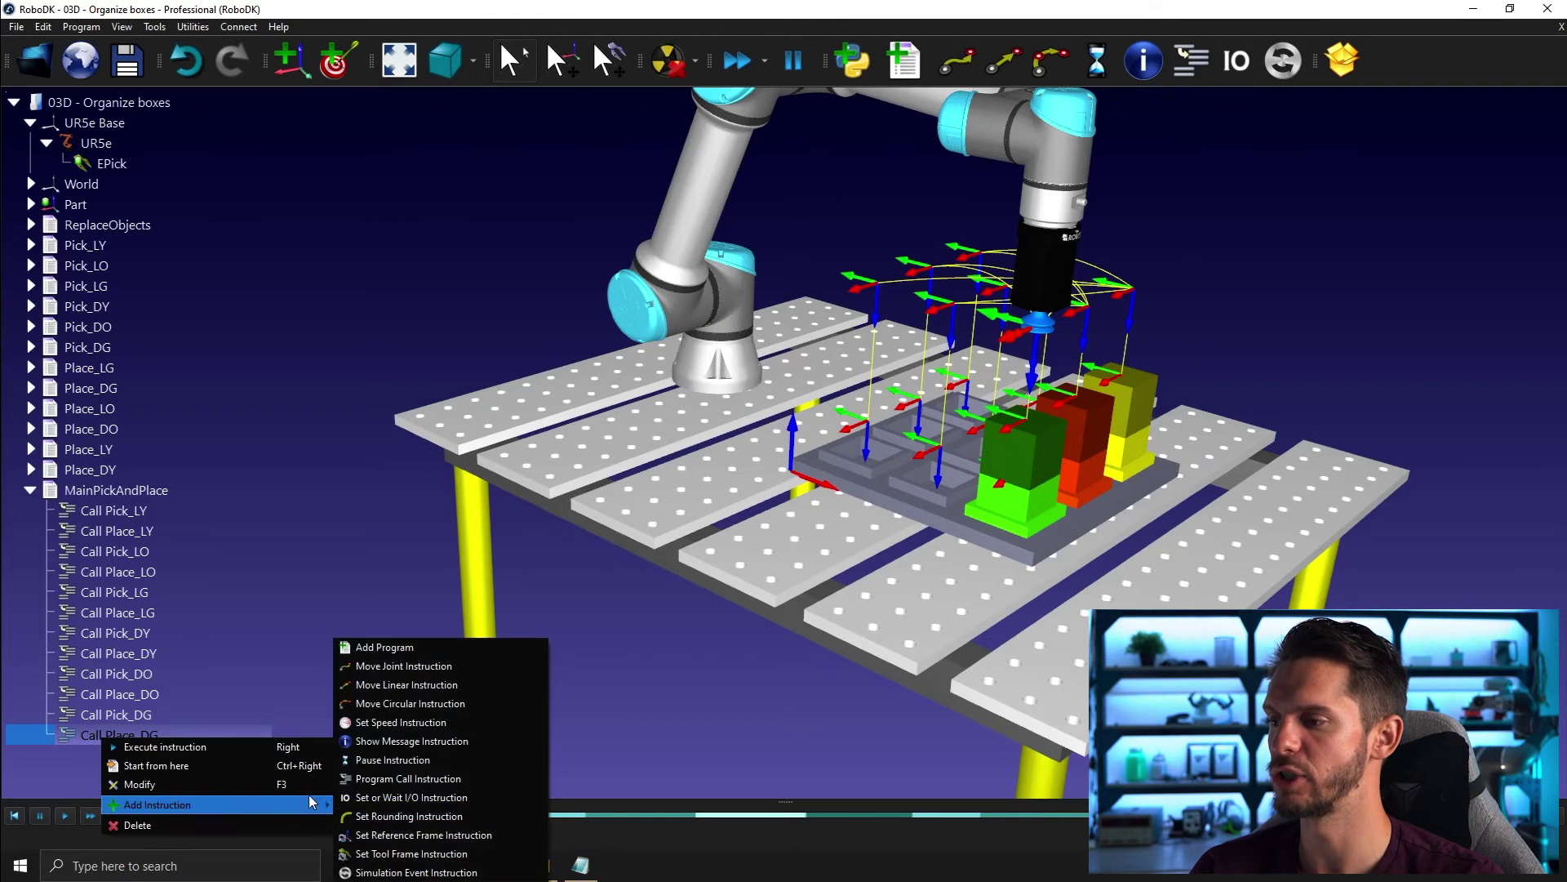
{"action": "left_click", "coordinate": [384, 778]}
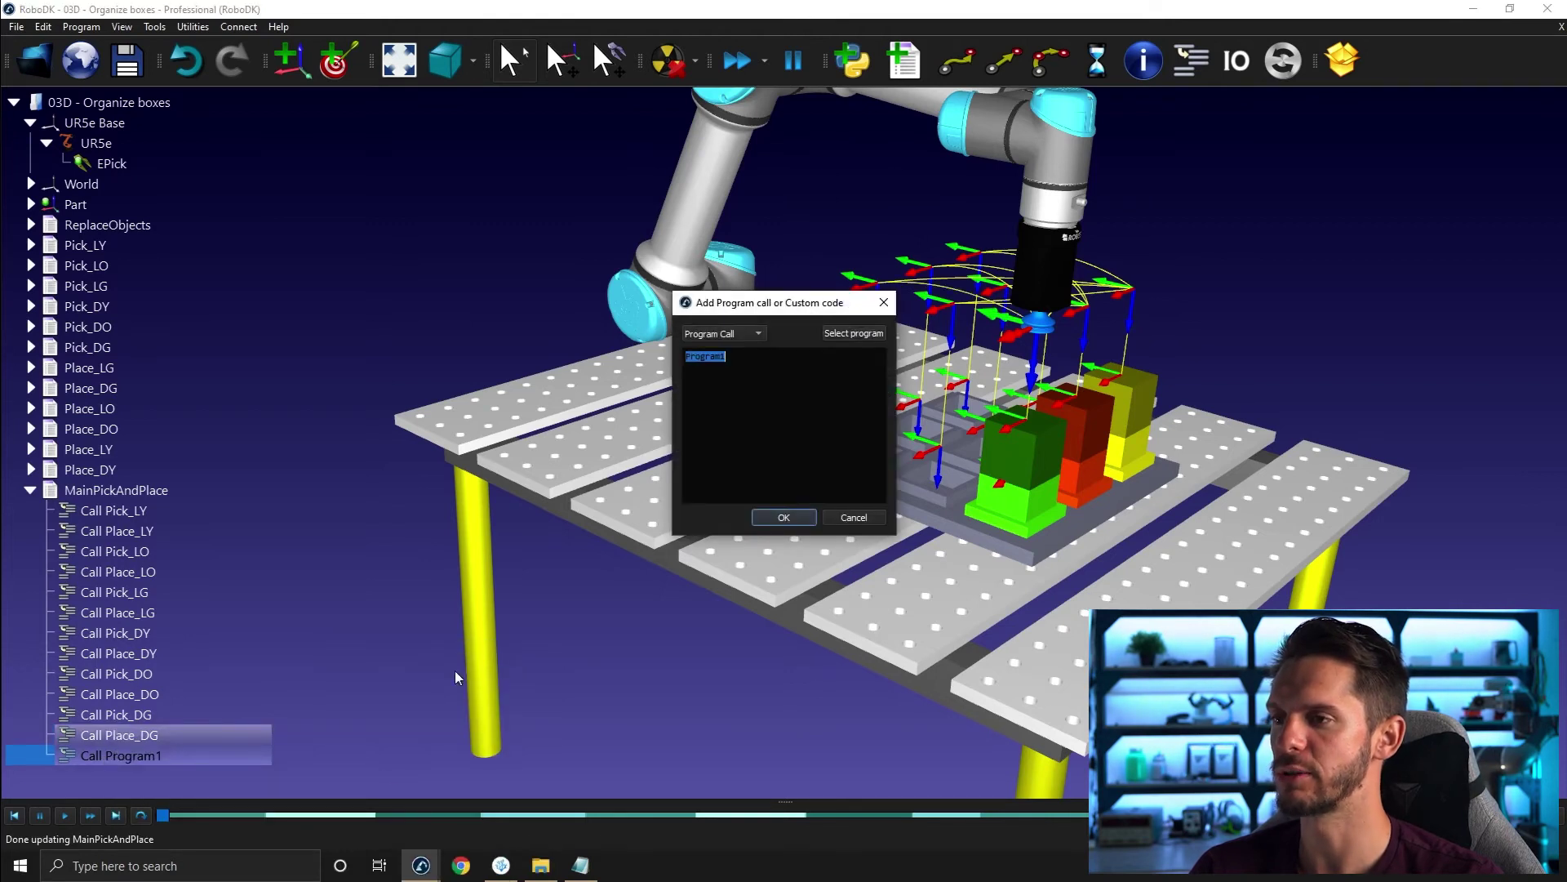
{"action": "left_click", "coordinate": [852, 335]}
{"action": "left_click", "coordinate": [782, 315]}
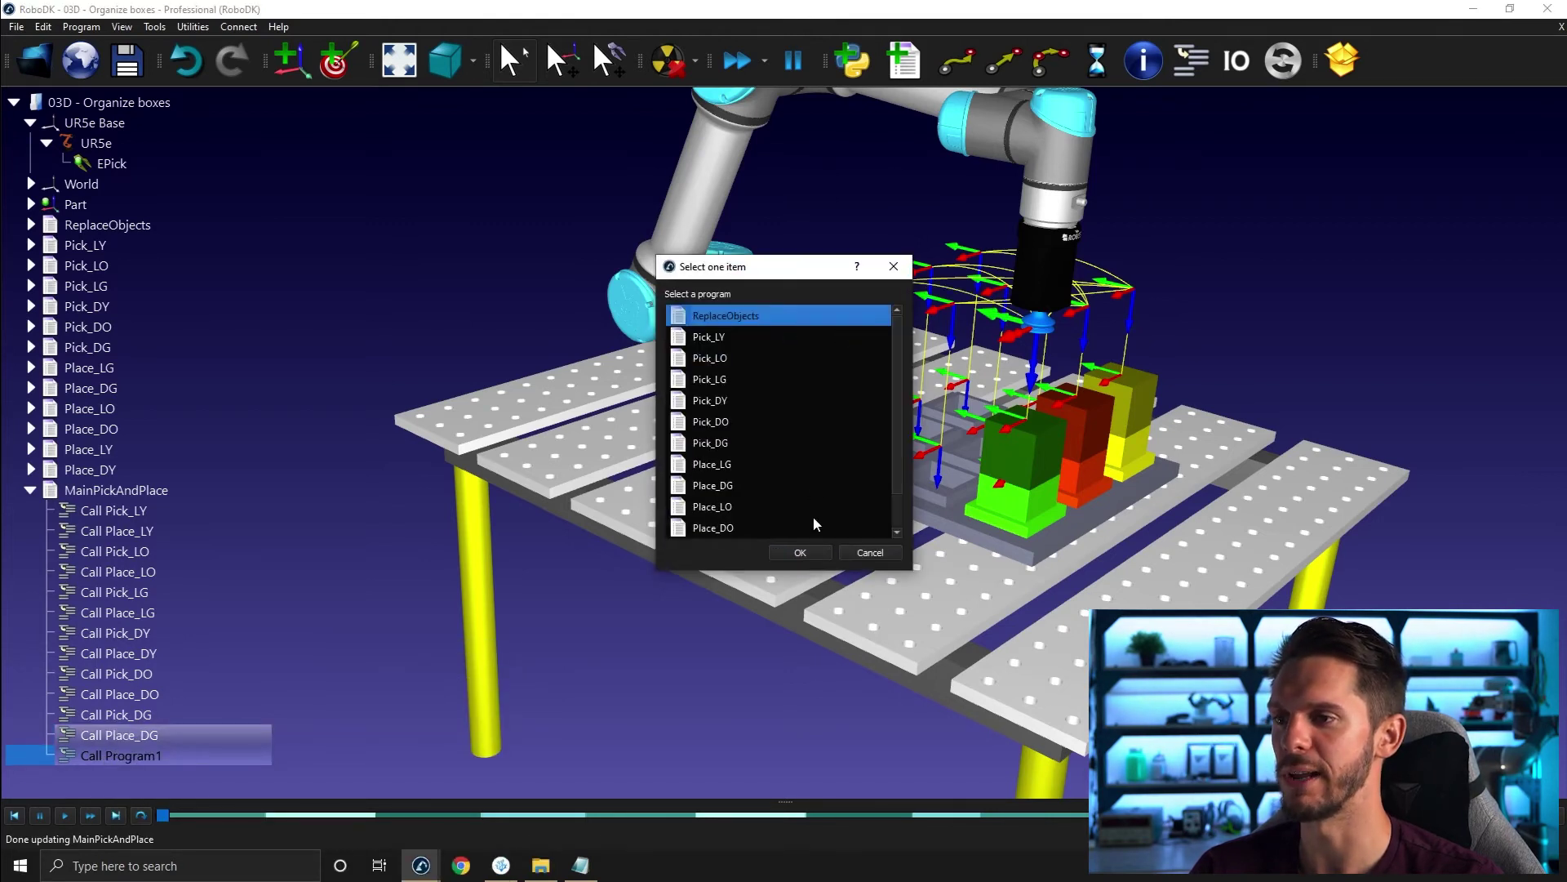
{"action": "left_click", "coordinate": [808, 552]}
{"action": "left_click", "coordinate": [784, 517]}
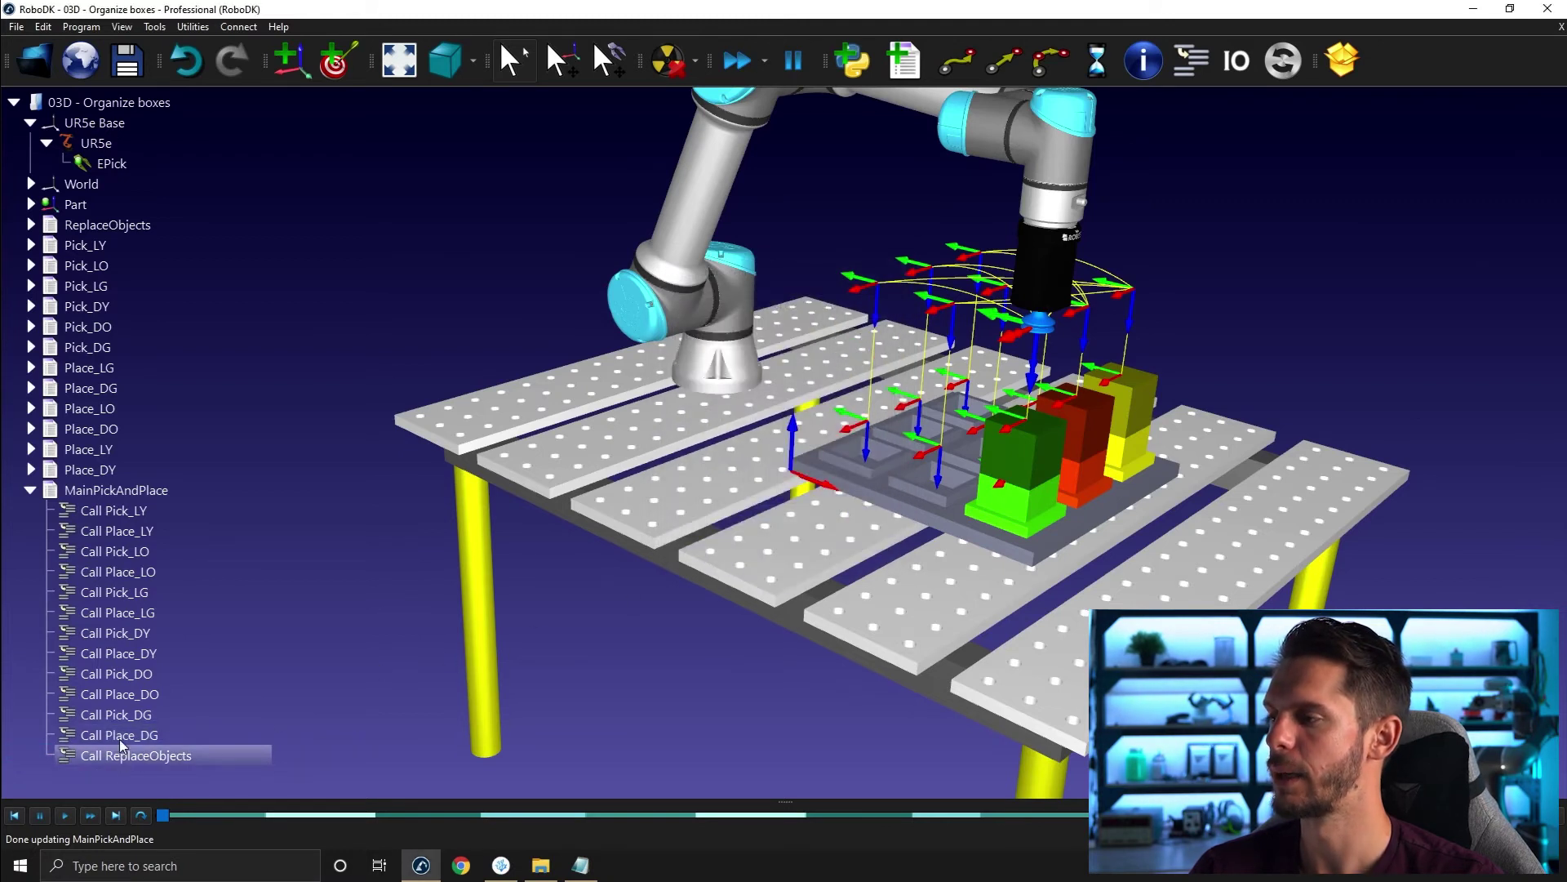
Move Call ReplaceObjects before Call Pick_LY at the top, then run MainPickAndPlace
{"action": "left_click", "coordinate": [164, 511]}
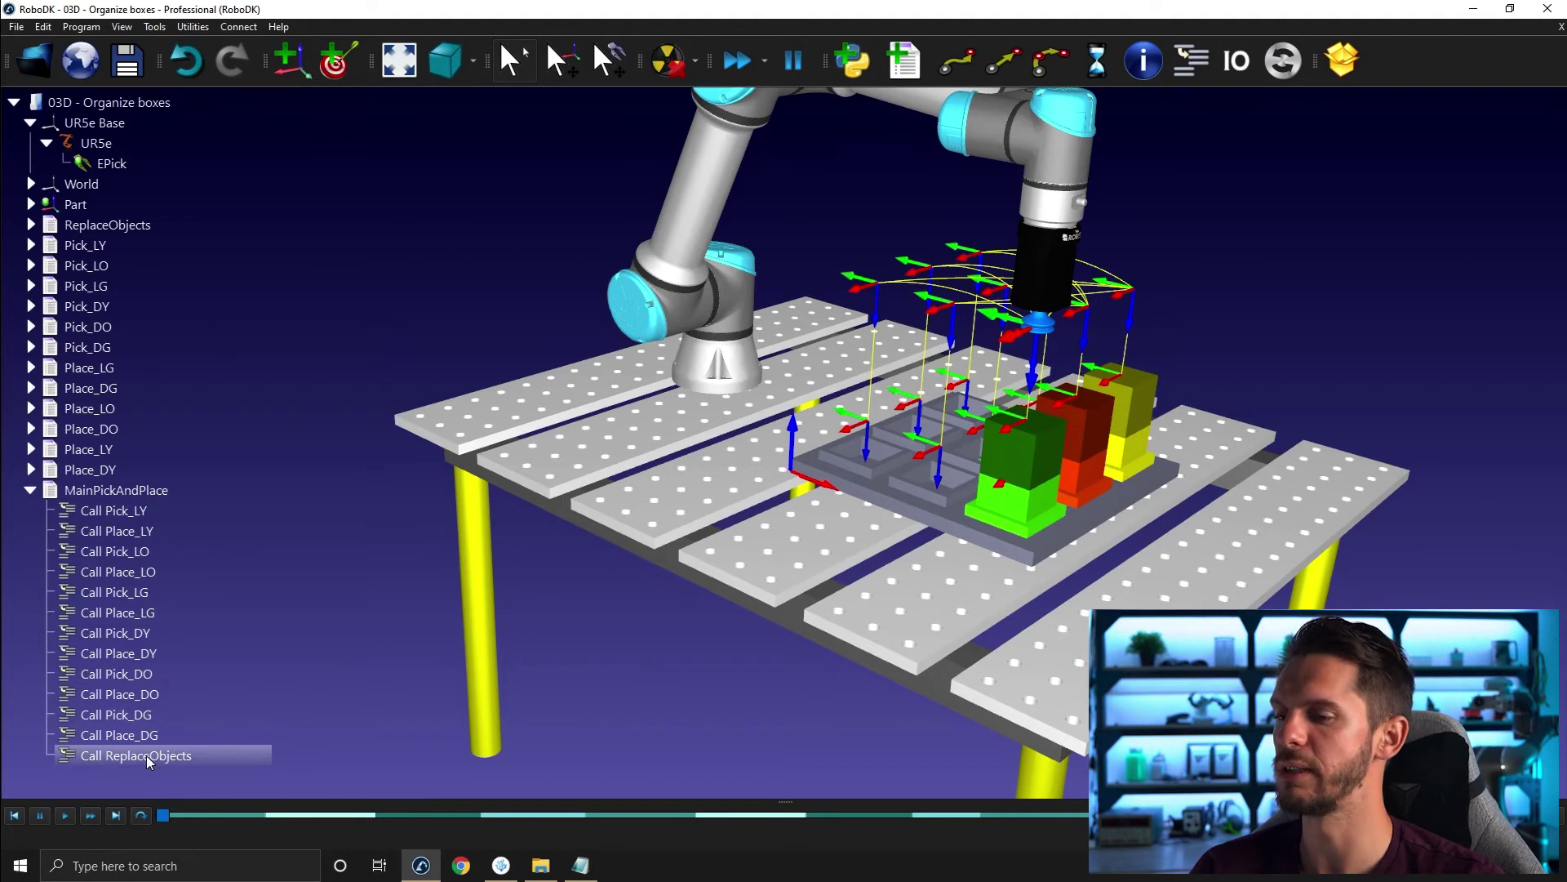
{"action": "left_click_drag", "start_coordinate": [146, 756], "coordinate": [131, 511]}
{"action": "left_click", "coordinate": [174, 523]}
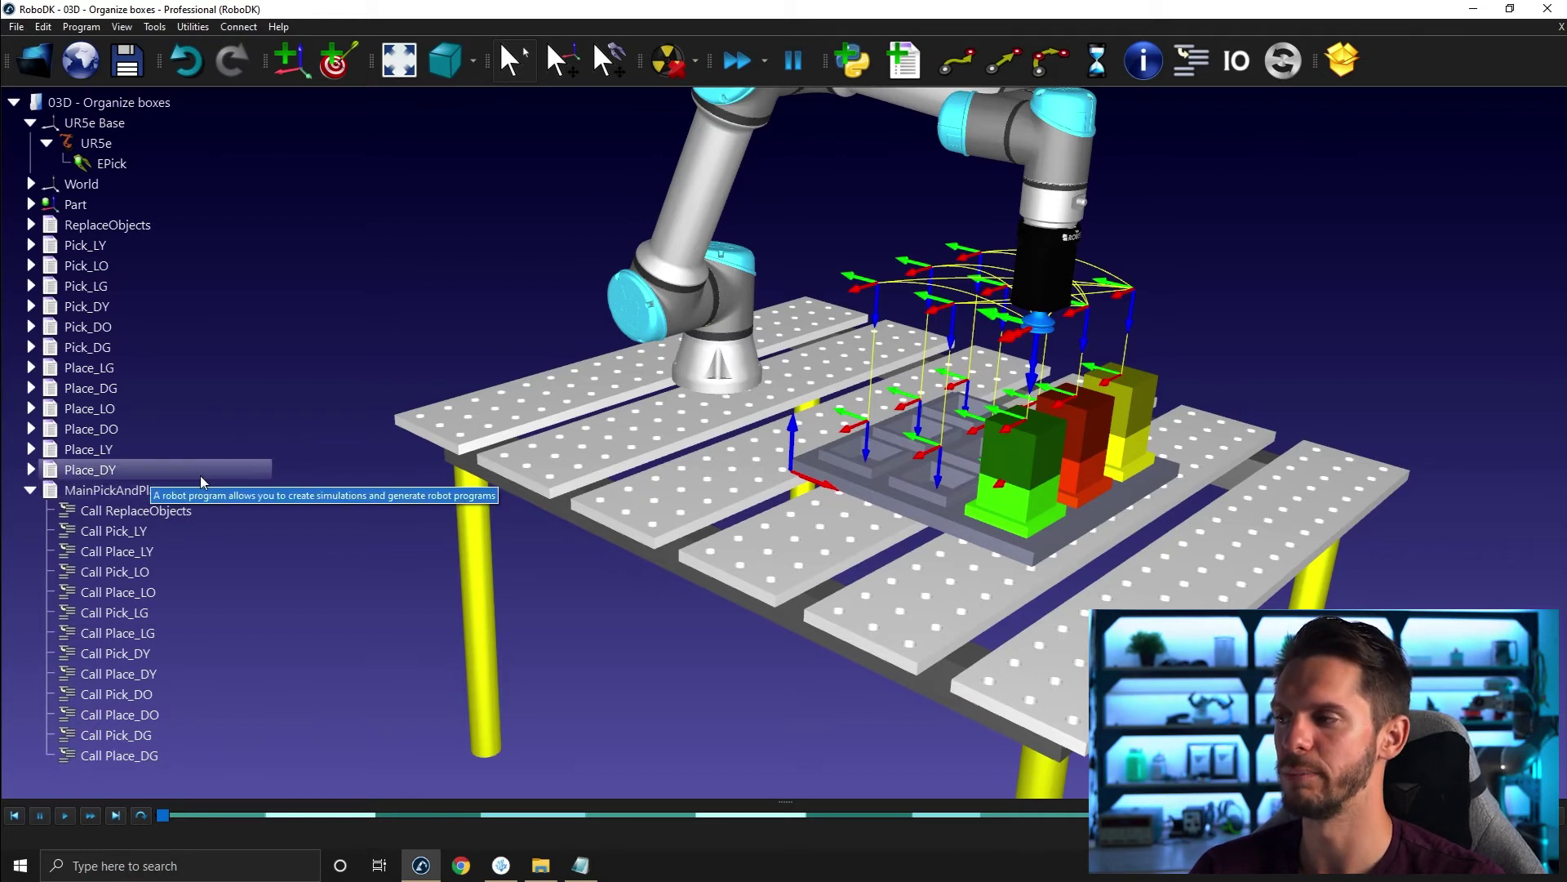
{"action": "double_click", "coordinate": [123, 490]}
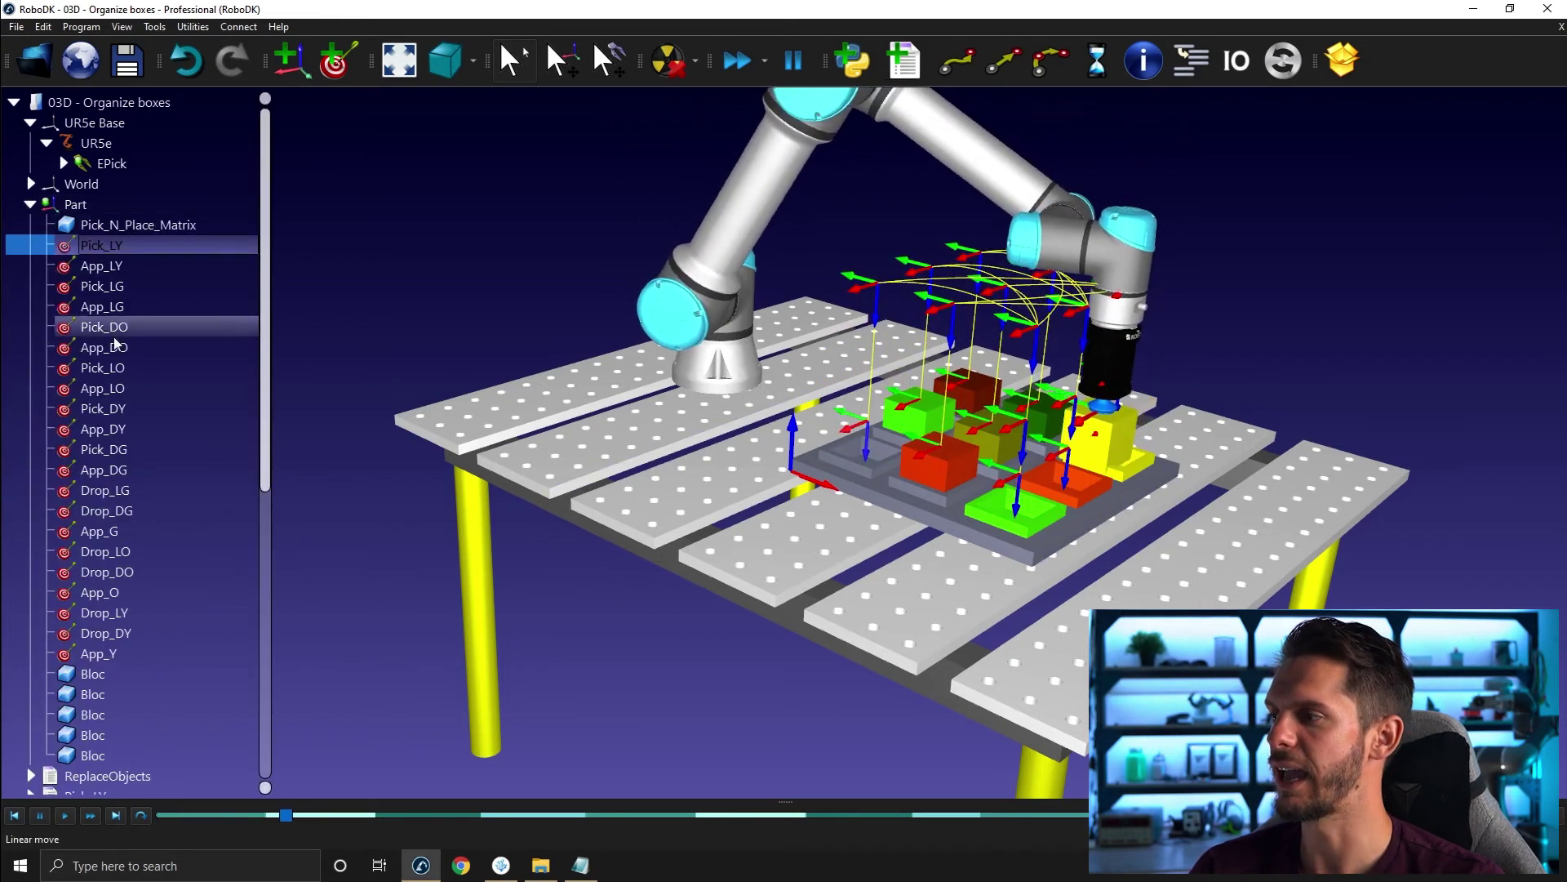
Hide all the pick, approach and drop targets under Part
{"action": "scroll", "coordinate": [114, 343], "scroll_direction": "down", "scroll_amount": 3}
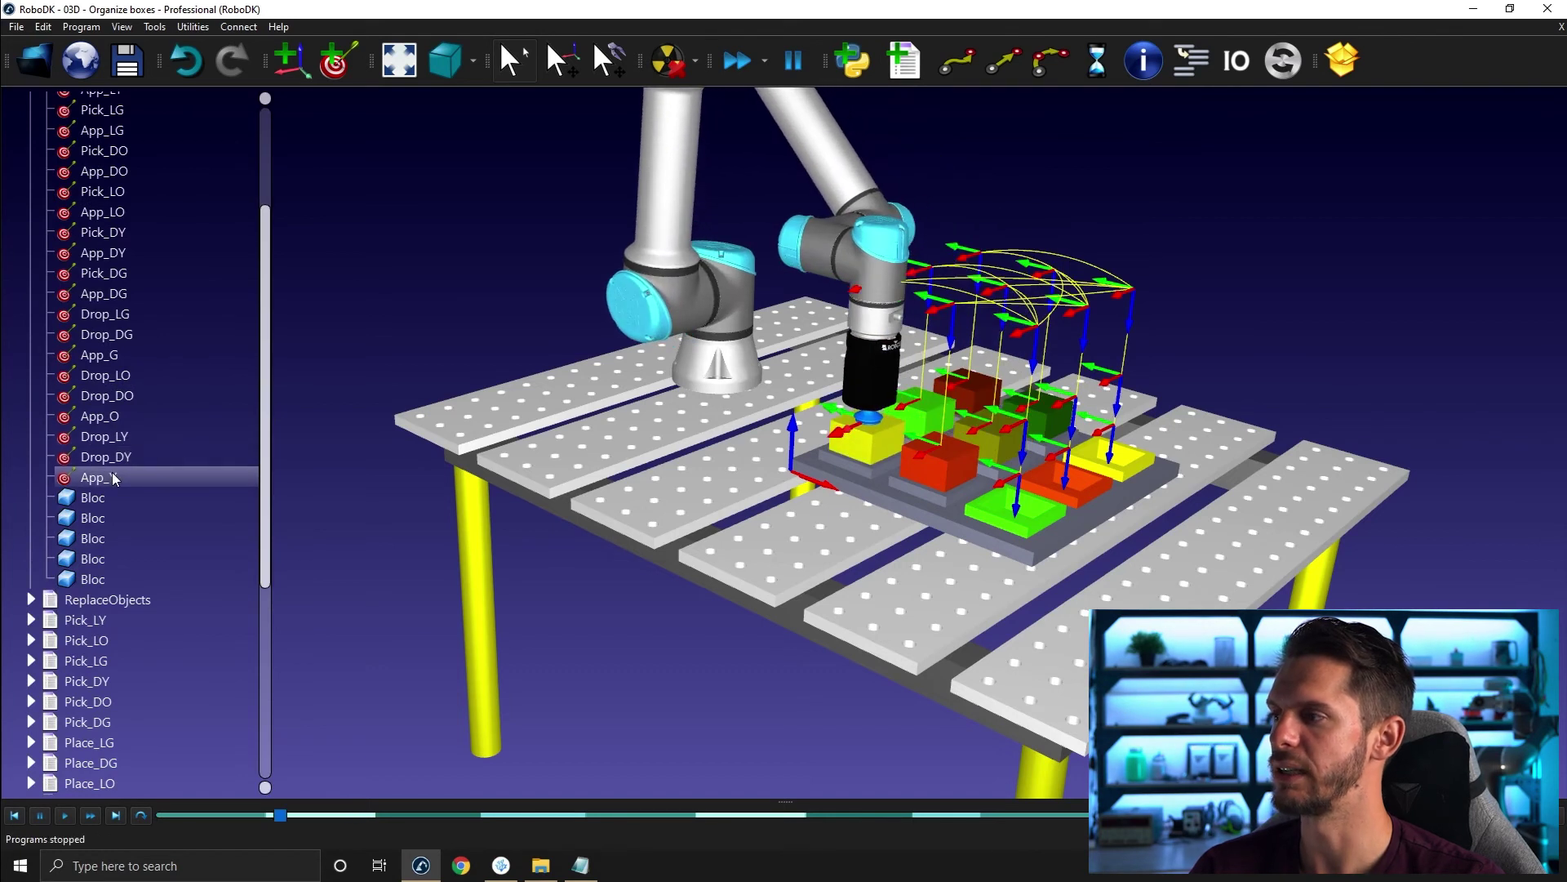
{"action": "left_click", "coordinate": [114, 479], "text": "shift"}
{"action": "scroll", "coordinate": [122, 392], "scroll_direction": "up", "scroll_amount": 2}
{"action": "right_click", "coordinate": [133, 337]}
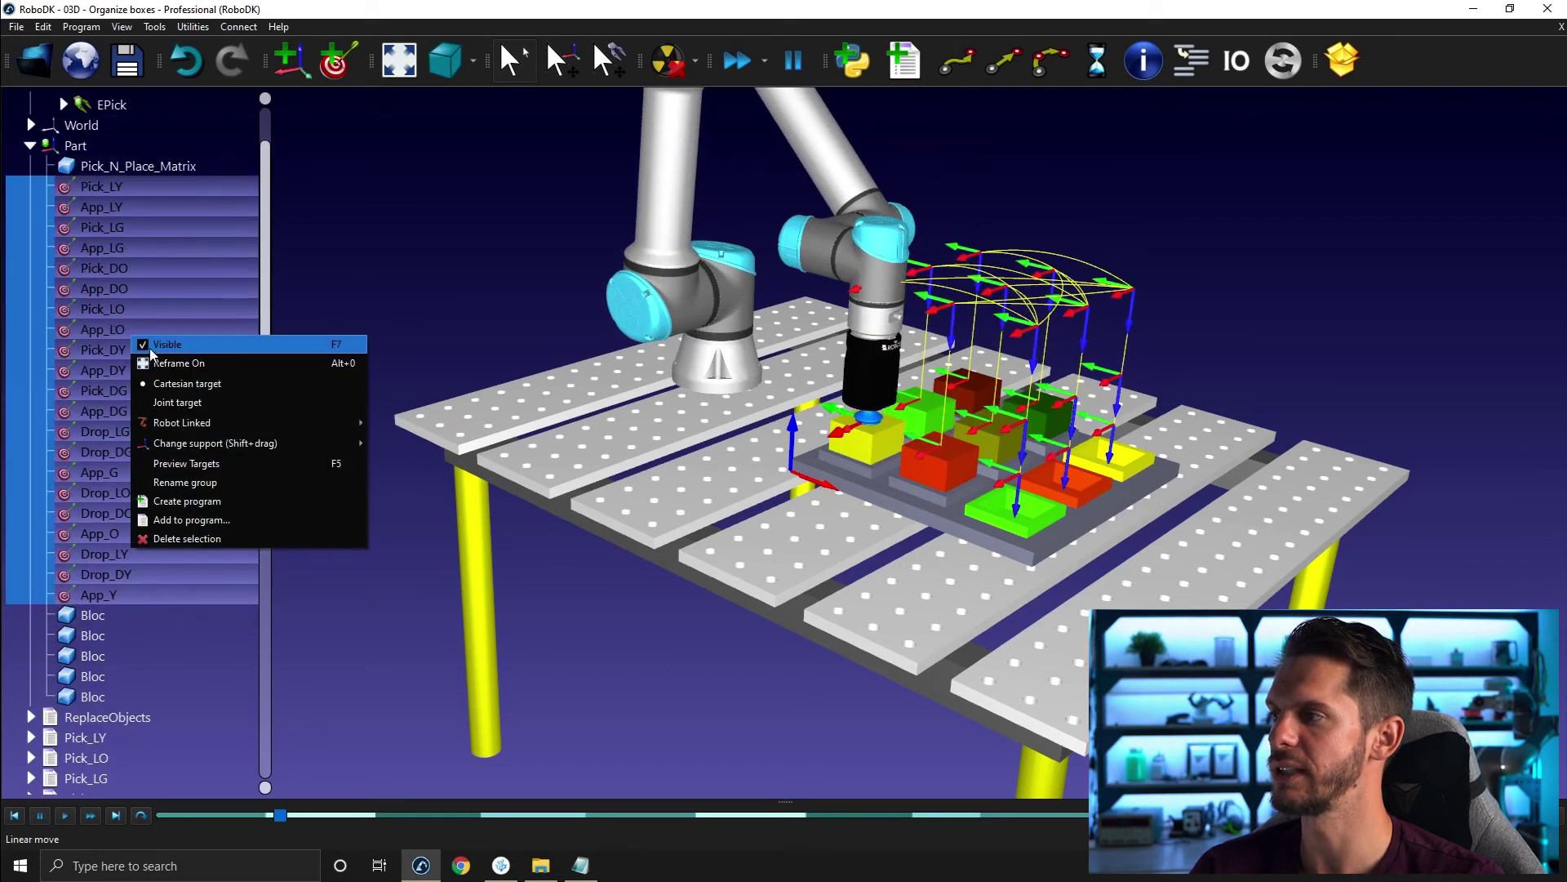
{"action": "left_click", "coordinate": [151, 349]}
Collapse the Part branch and rerun MainPickAndPlace with the targets hidden
{"action": "left_click", "coordinate": [31, 147]}
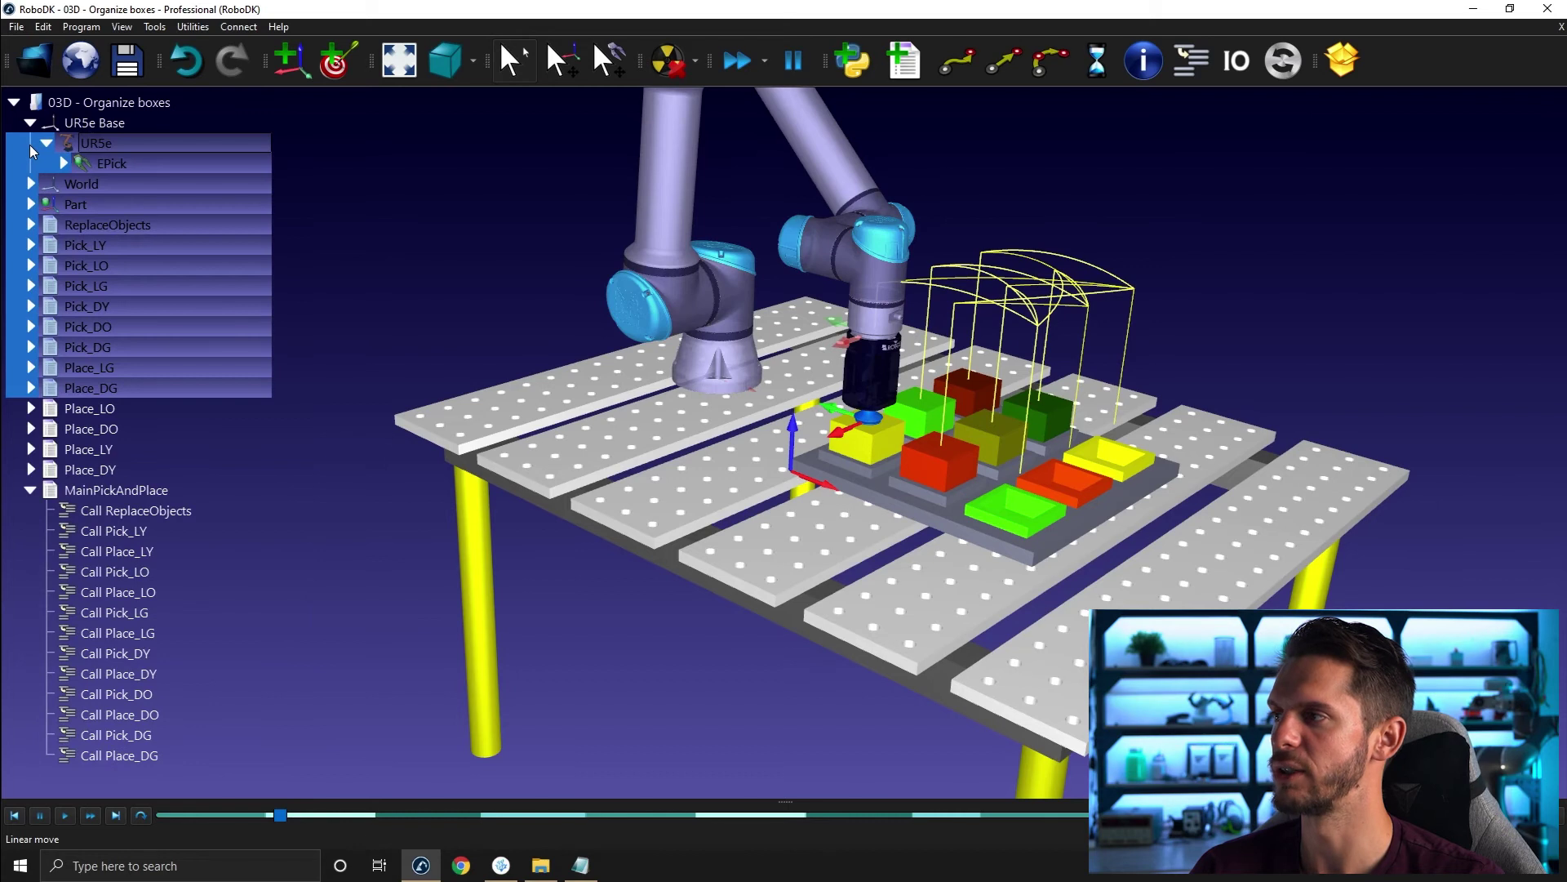
{"action": "left_click", "coordinate": [365, 294]}
{"action": "left_click", "coordinate": [154, 488]}
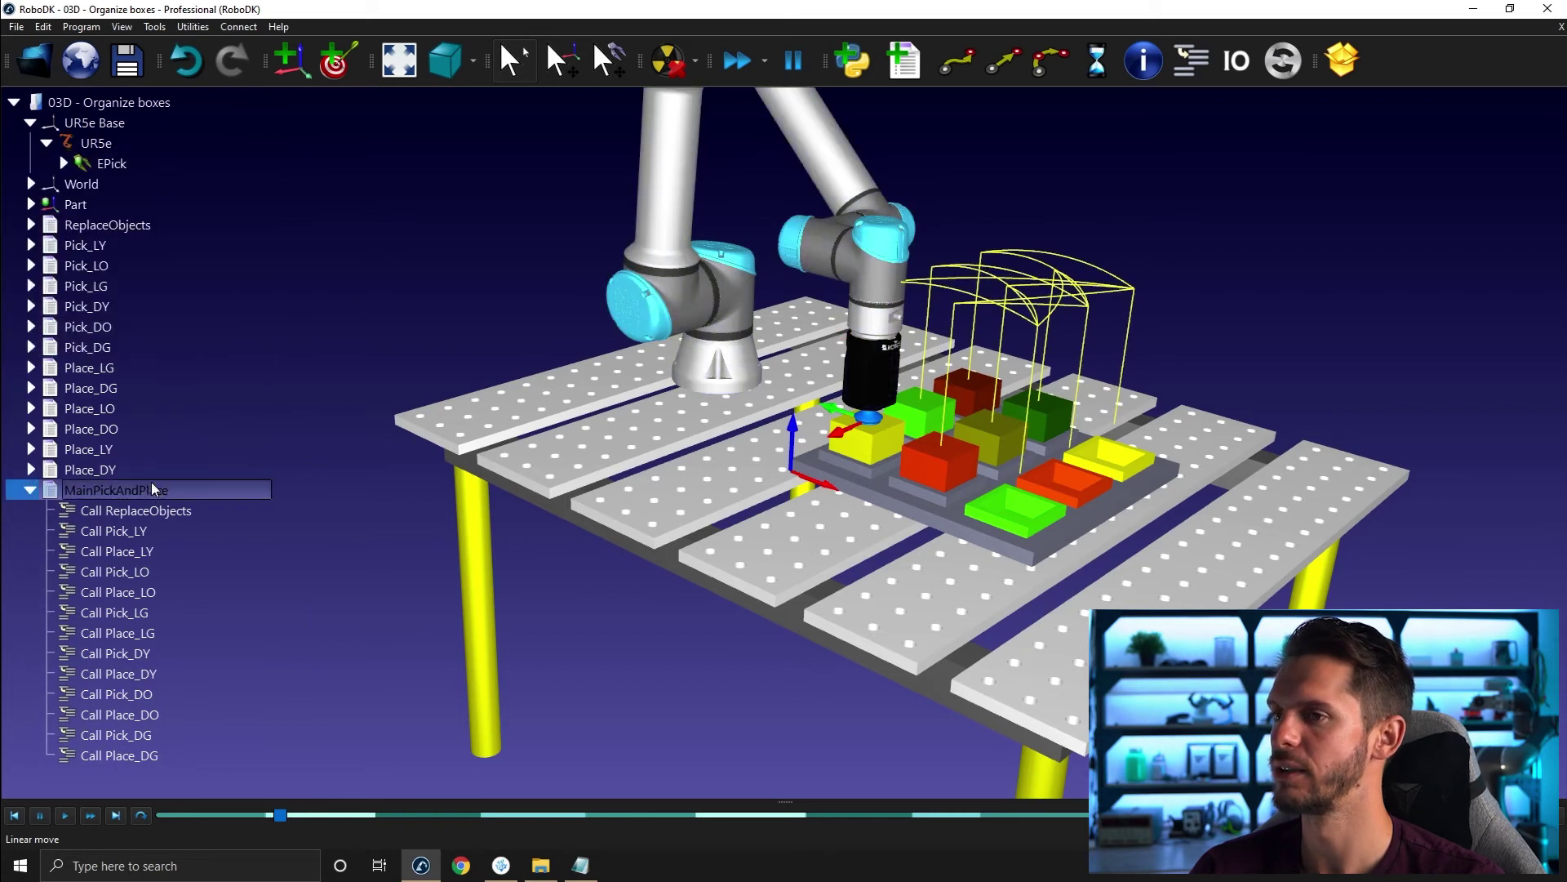
{"action": "double_click", "coordinate": [154, 488]}
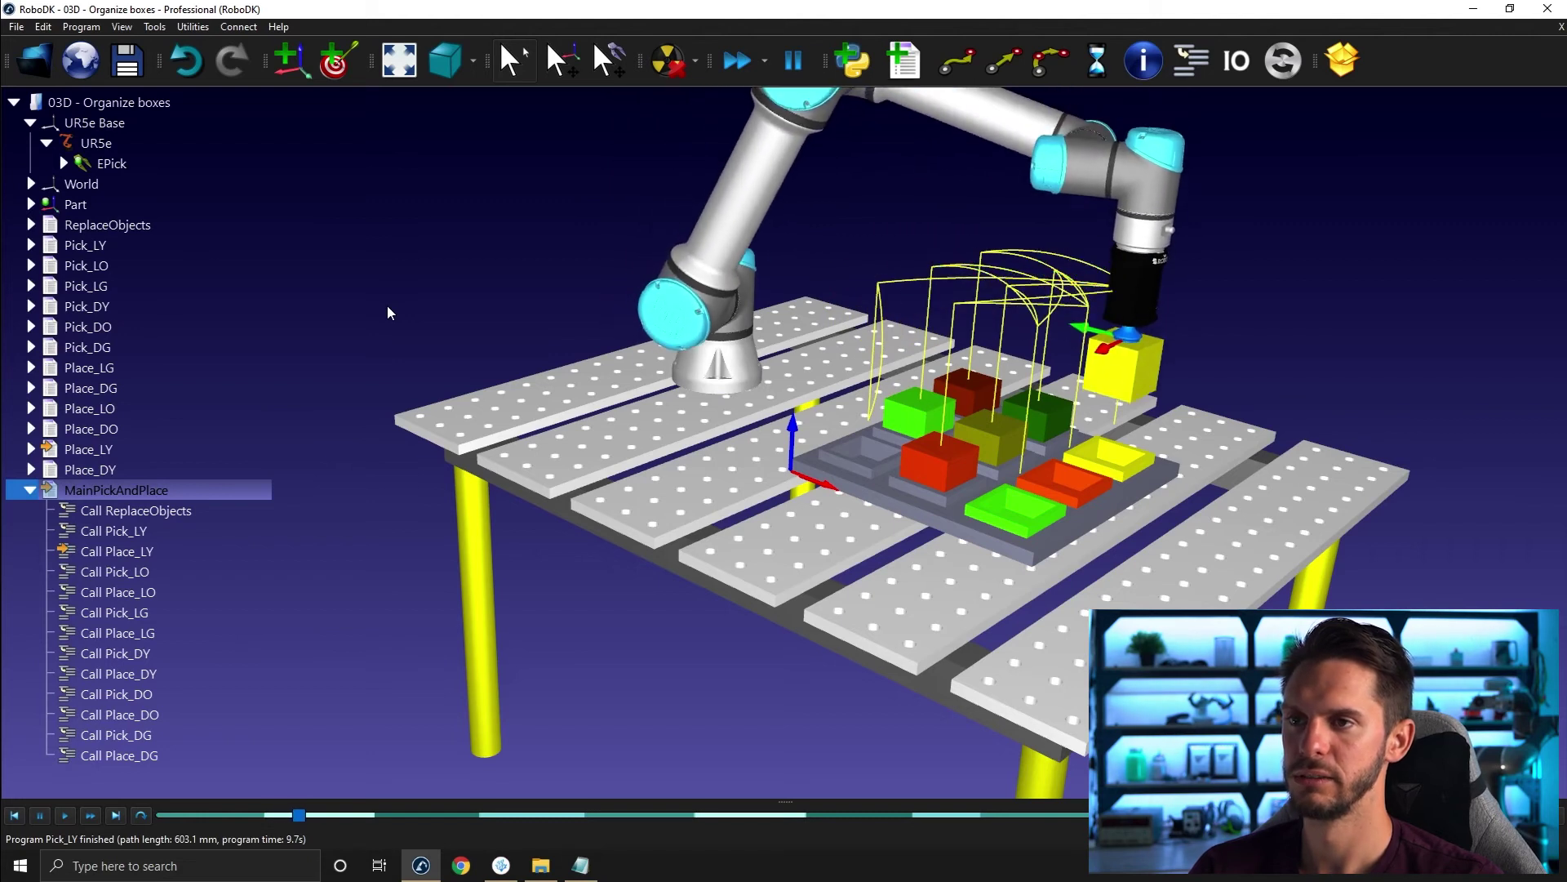
Increase the simulation speed
{"action": "left_click", "coordinate": [764, 60]}
{"action": "left_click", "coordinate": [796, 109]}
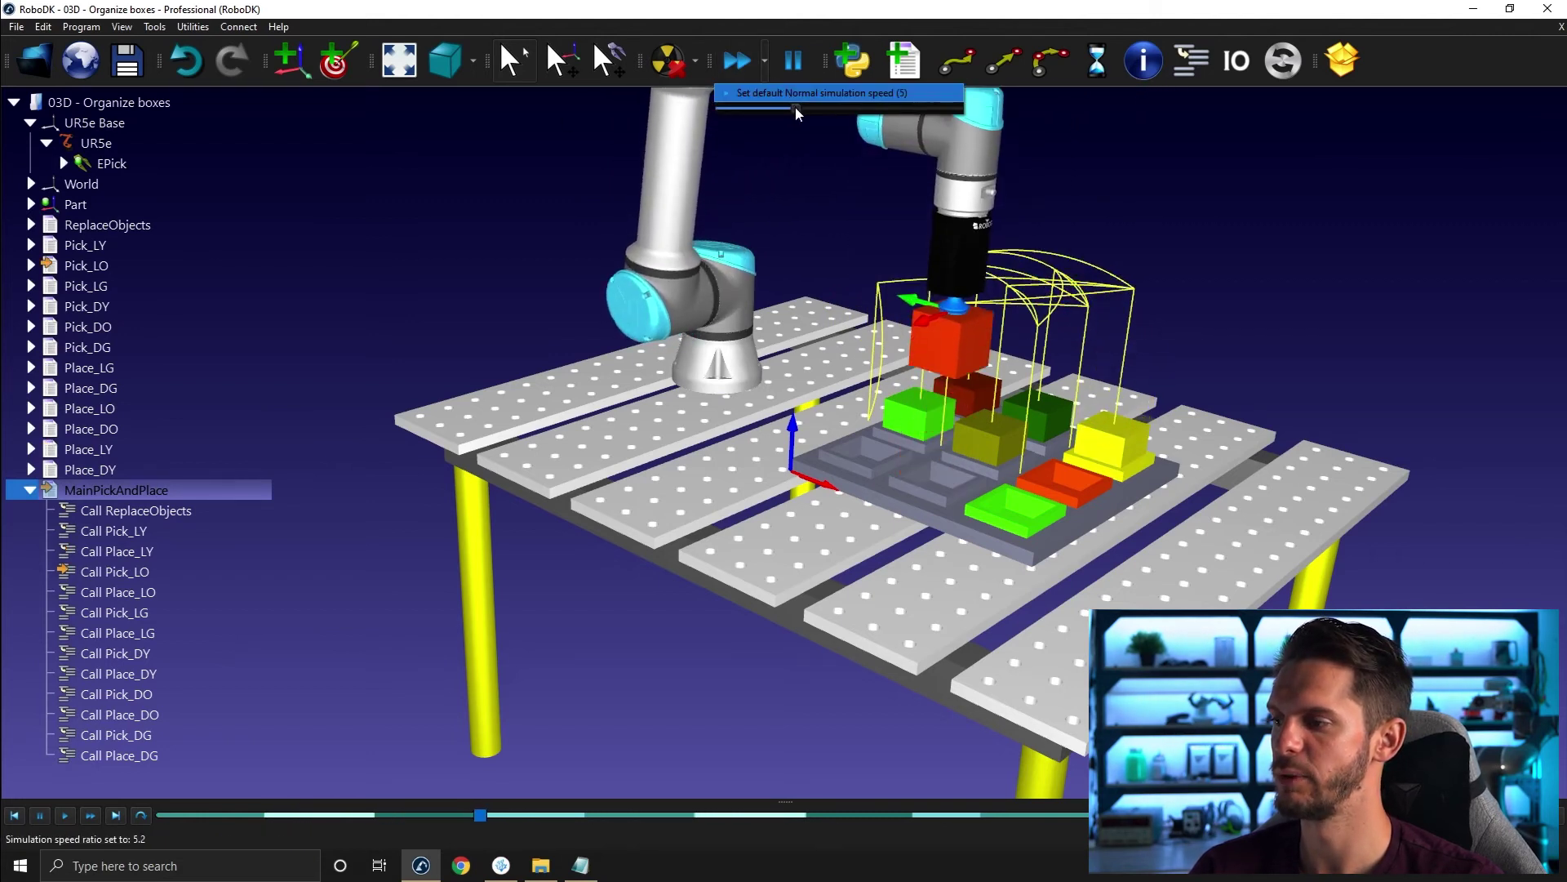
{"action": "left_click", "coordinate": [550, 209]}
{"action": "right_click_drag", "start_coordinate": [550, 210], "coordinate": [516, 216]}
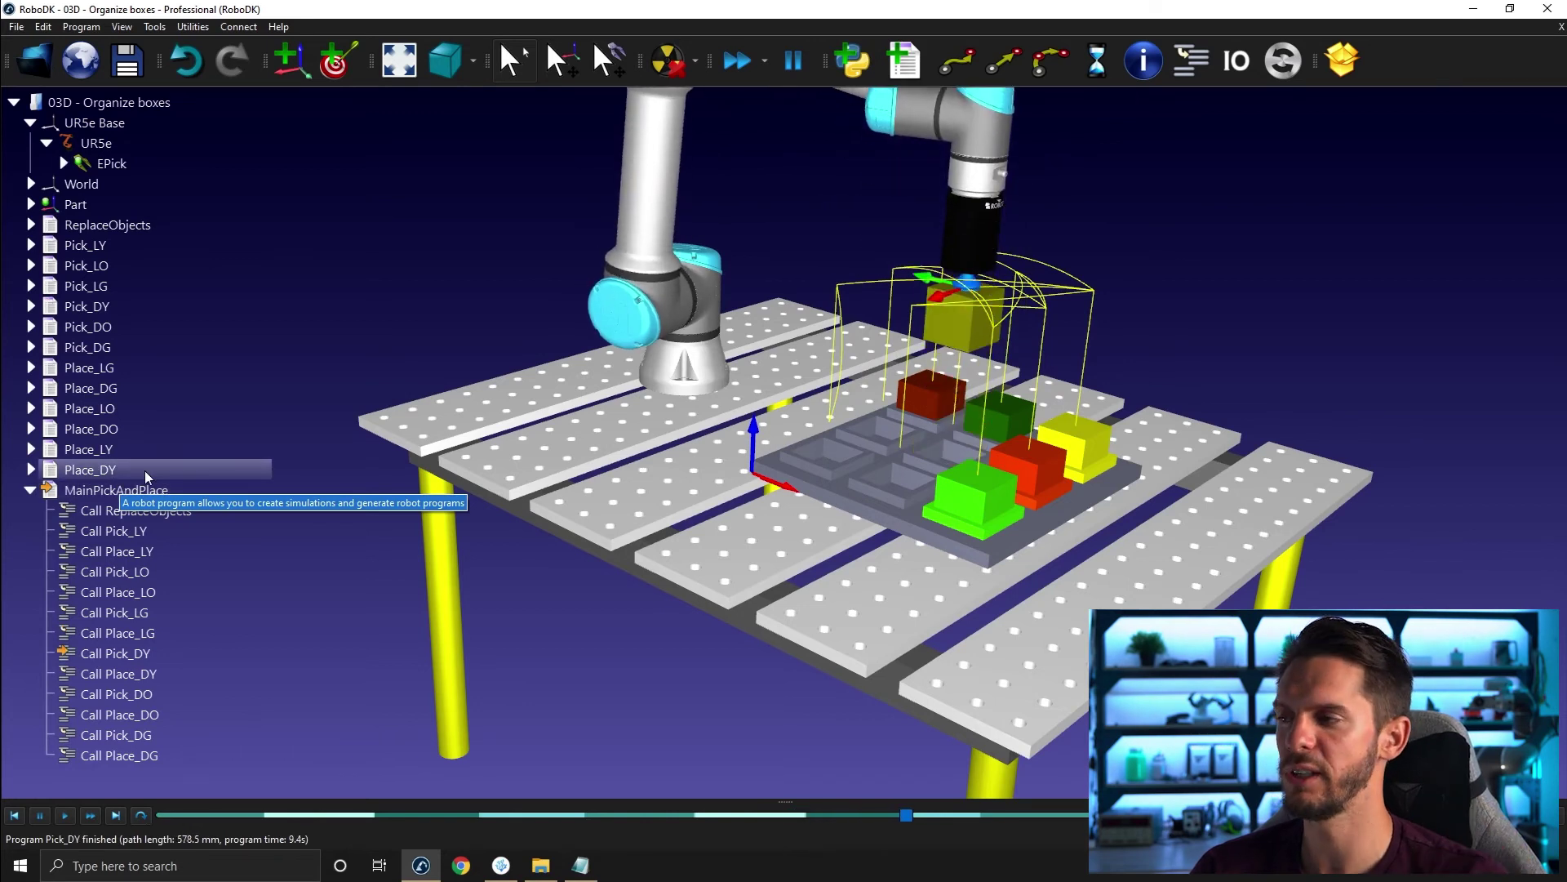
Turn off the displayed paths for all programs from ReplaceObjects to Place_DY
{"action": "right_click", "coordinate": [134, 490]}
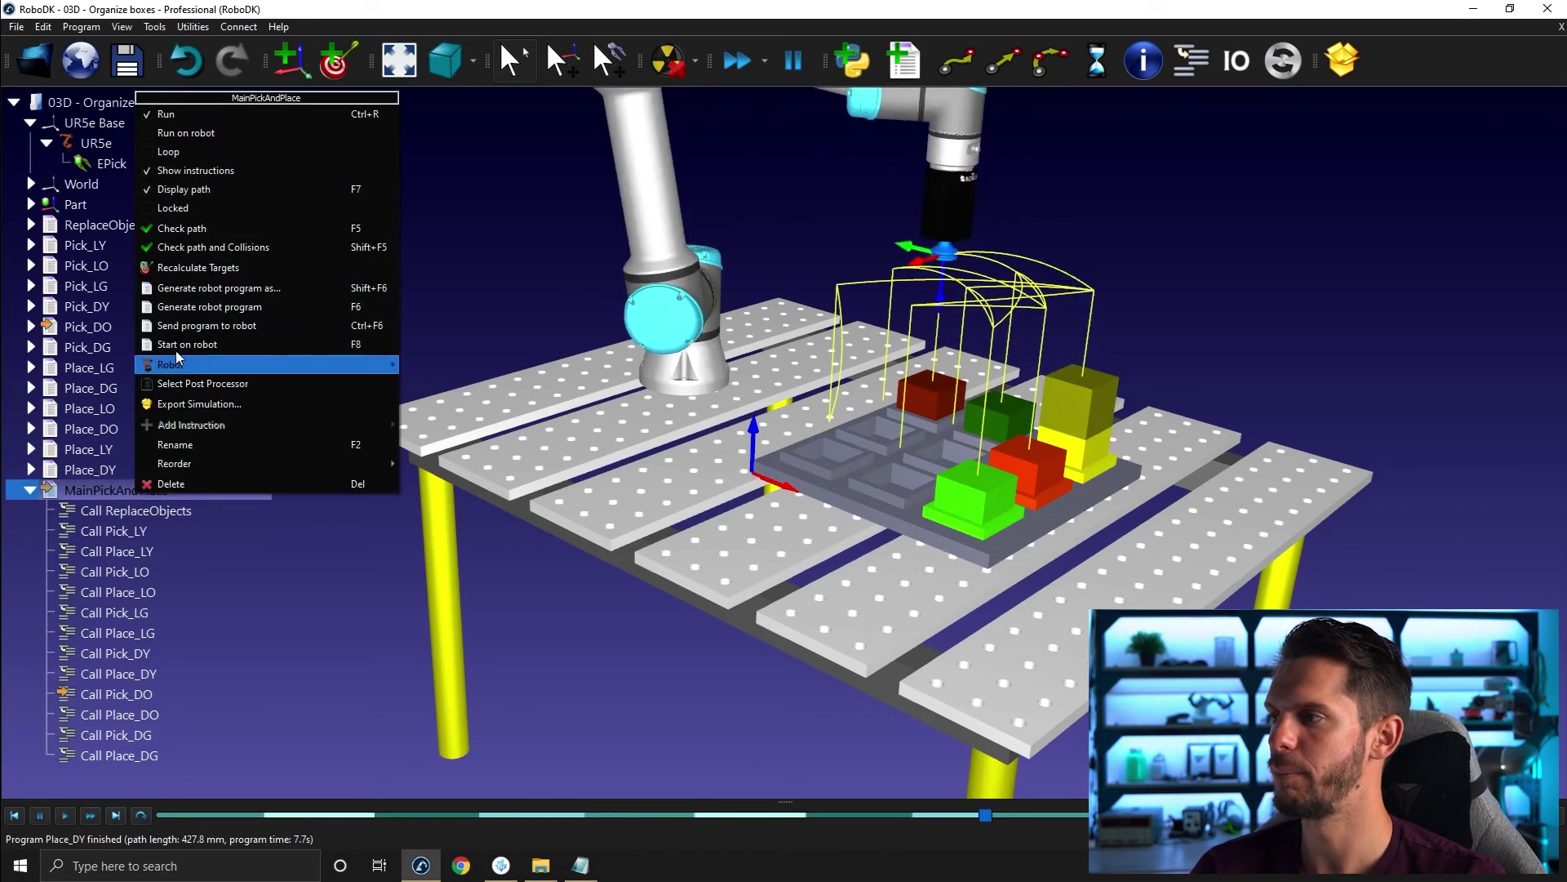
{"action": "left_click", "coordinate": [1121, 349]}
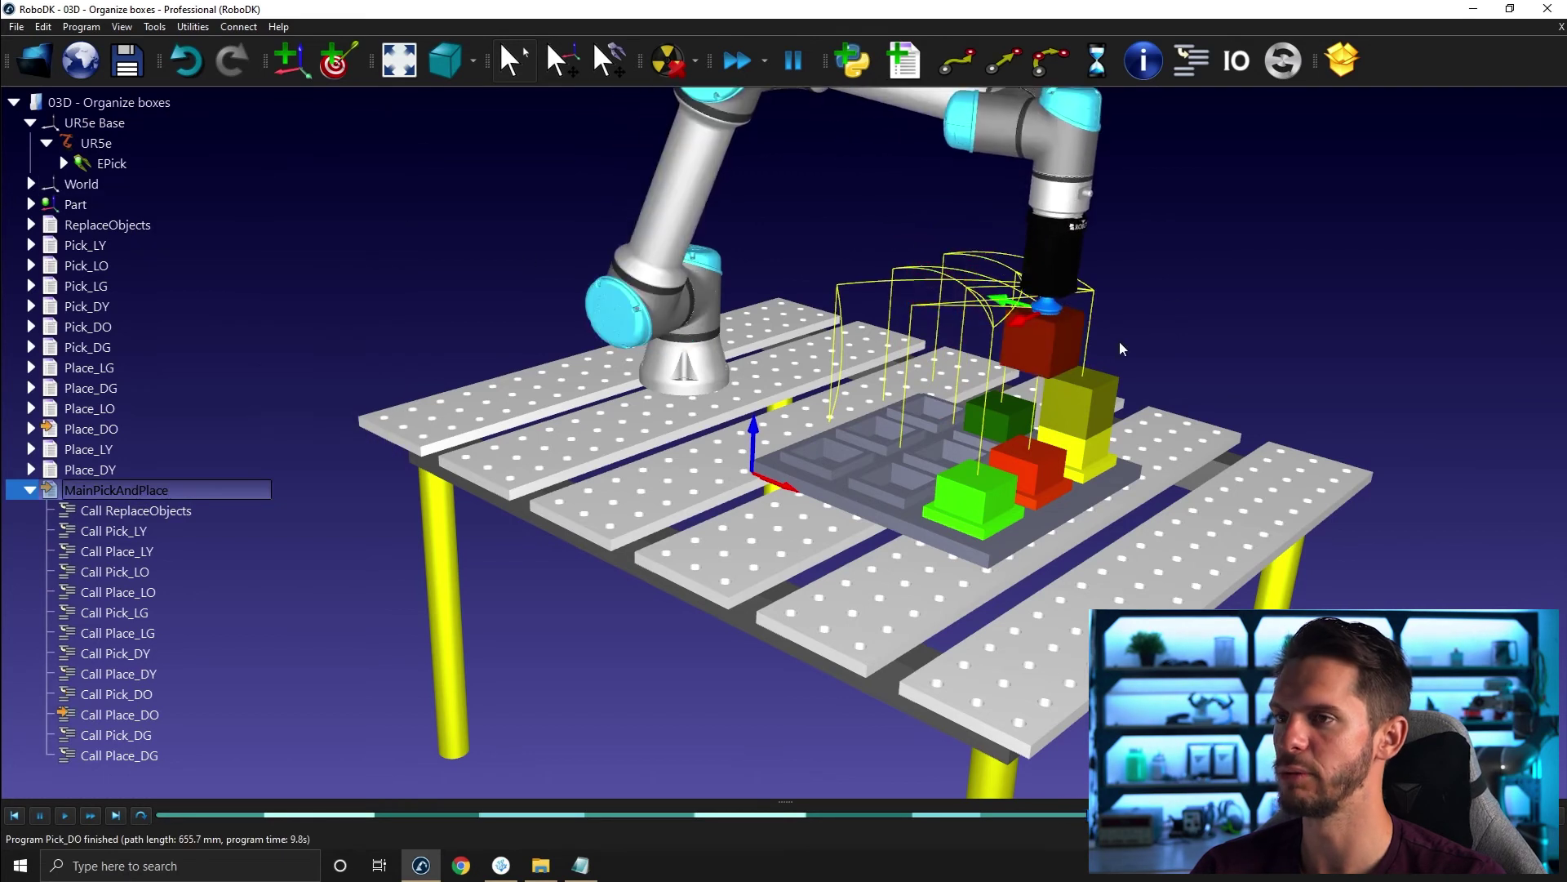
{"action": "left_click", "coordinate": [126, 472]}
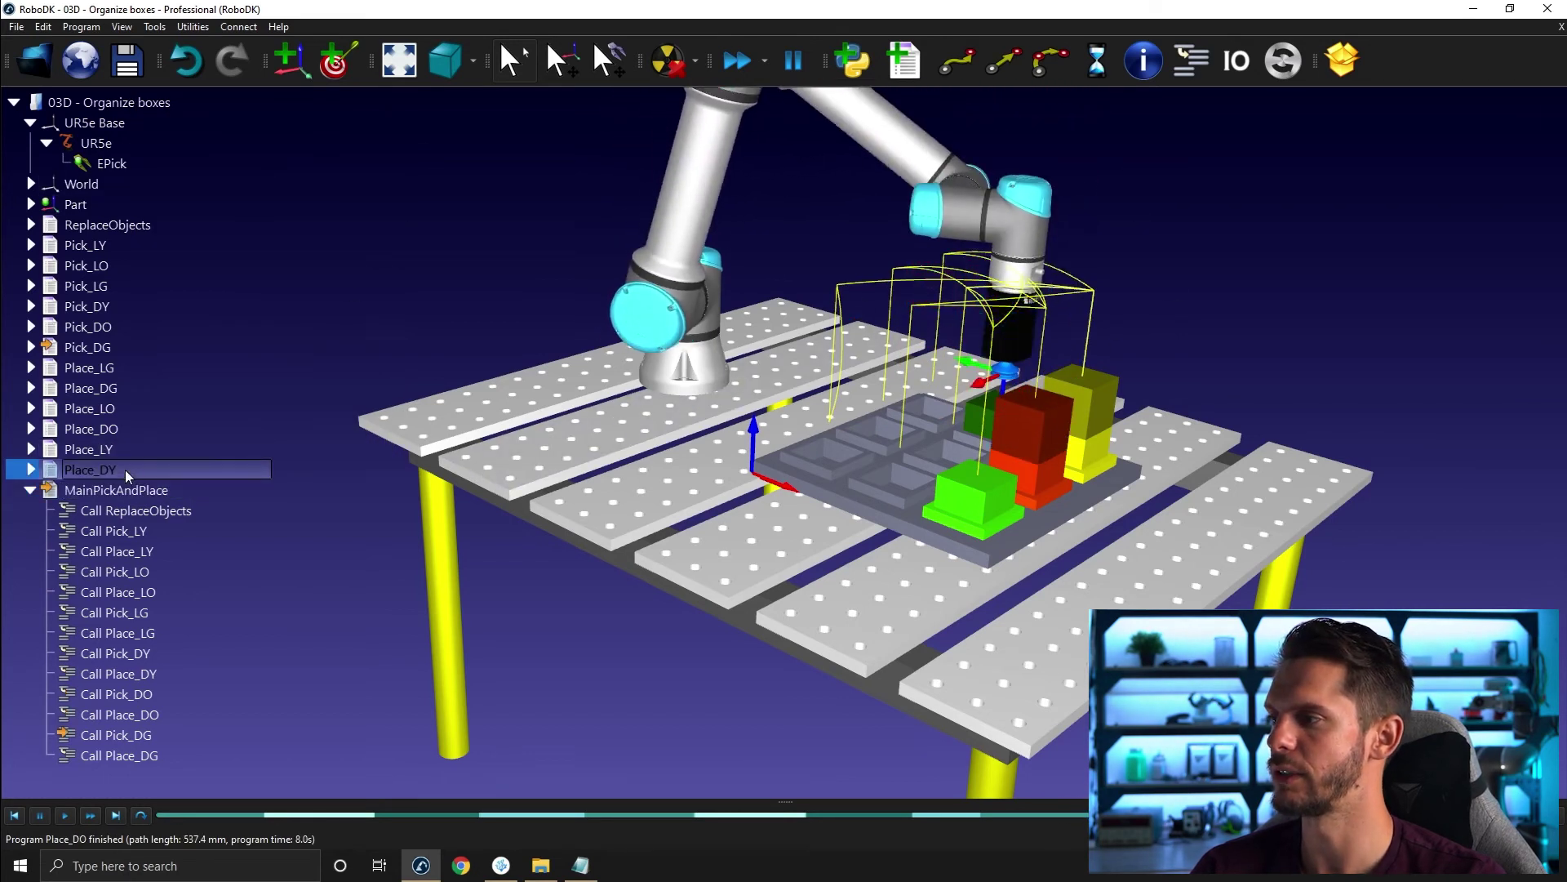
{"action": "left_click", "coordinate": [126, 231], "text": "shift"}
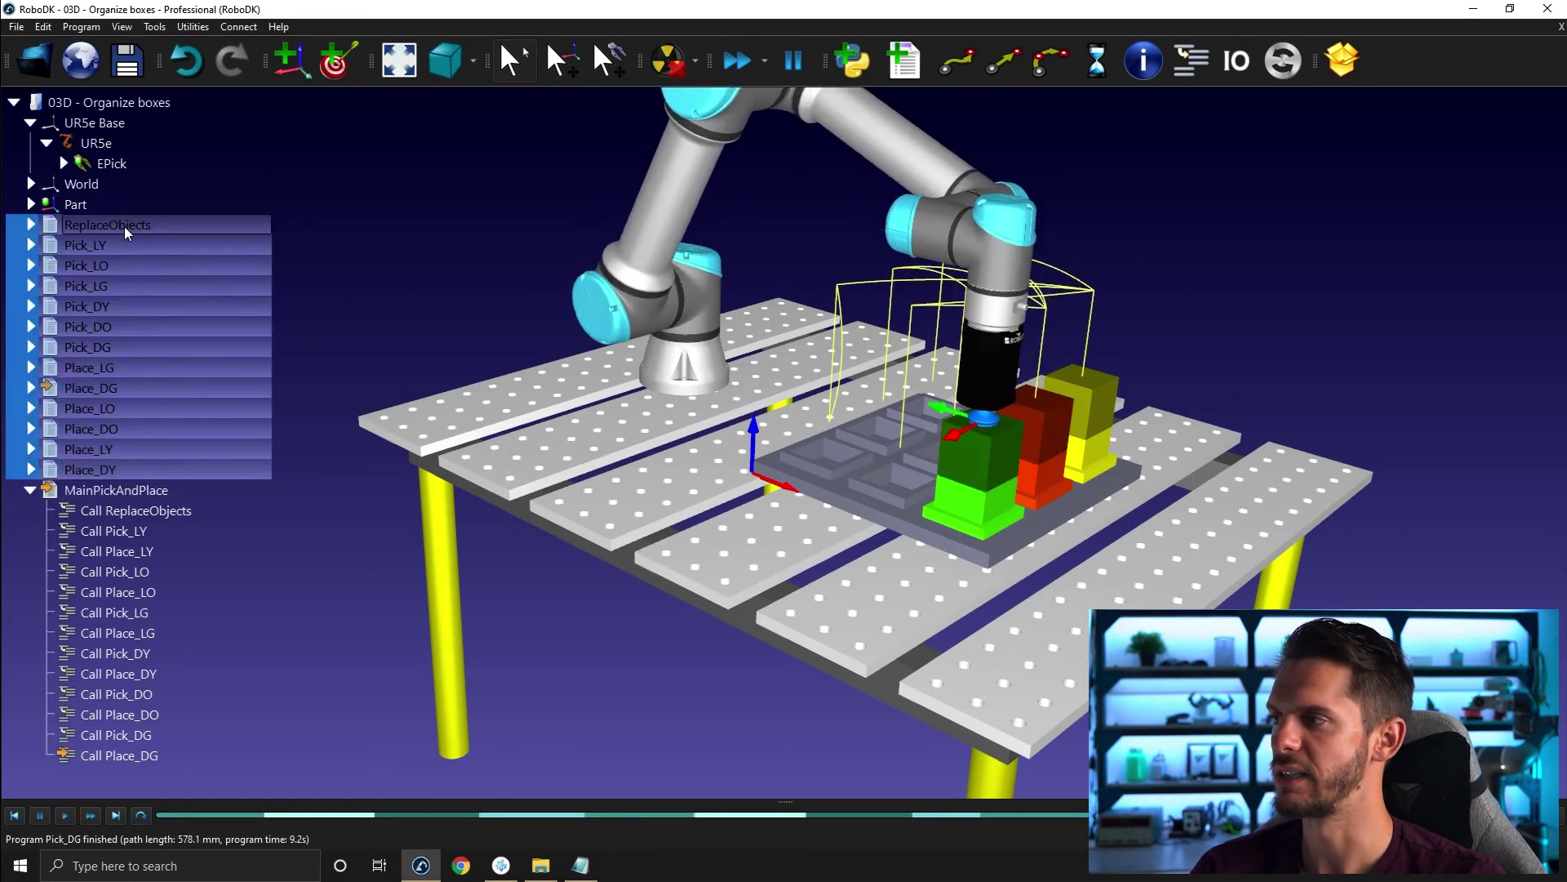
{"action": "right_click", "coordinate": [126, 232]}
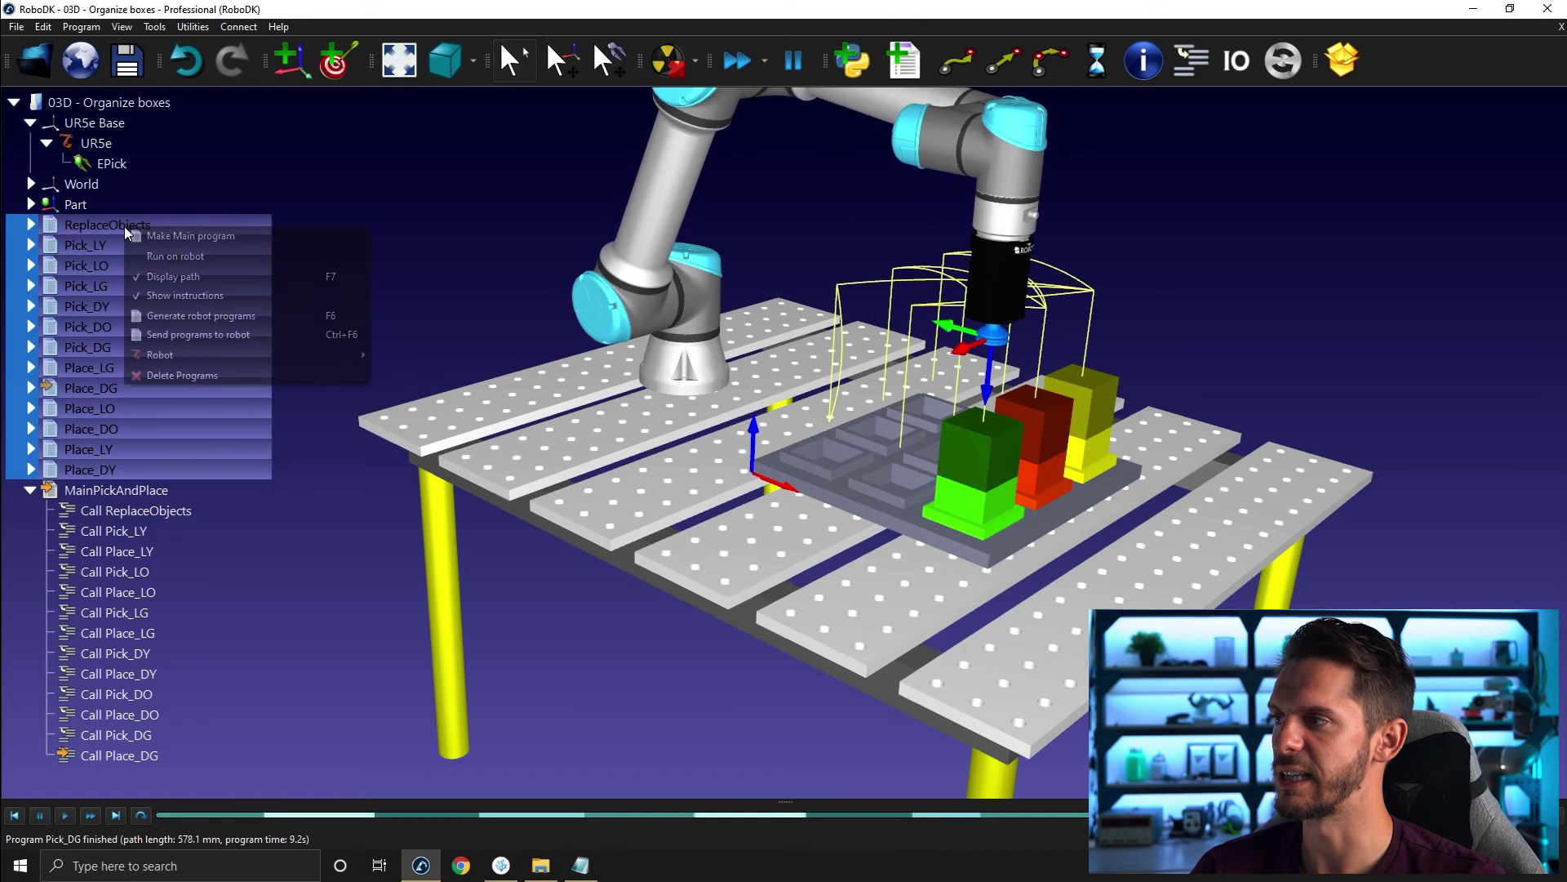
{"action": "left_click", "coordinate": [173, 278]}
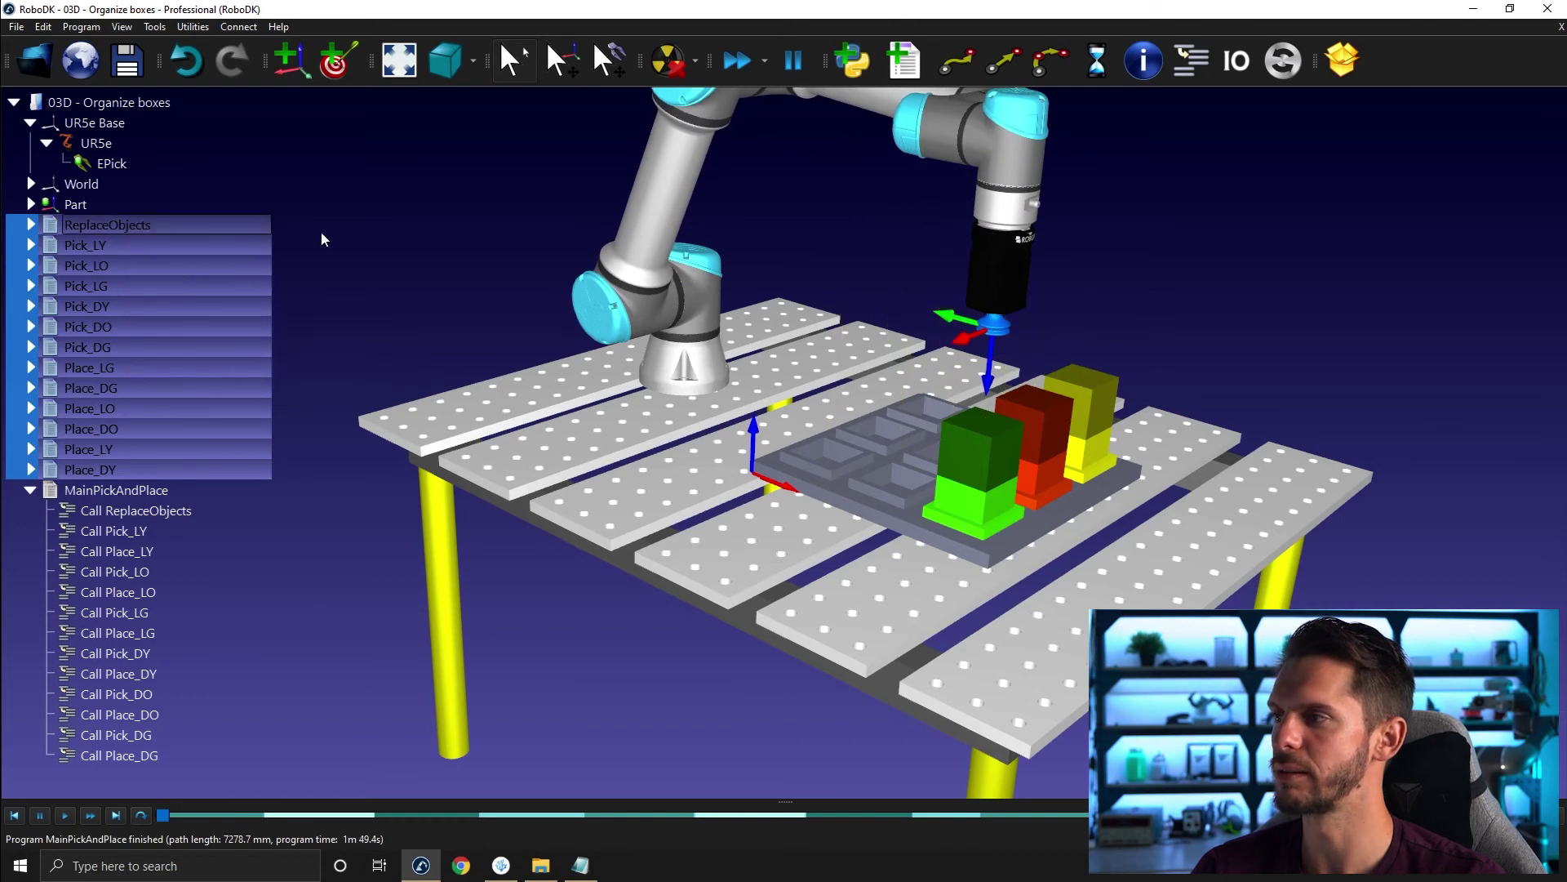
{"action": "left_click", "coordinate": [378, 238]}
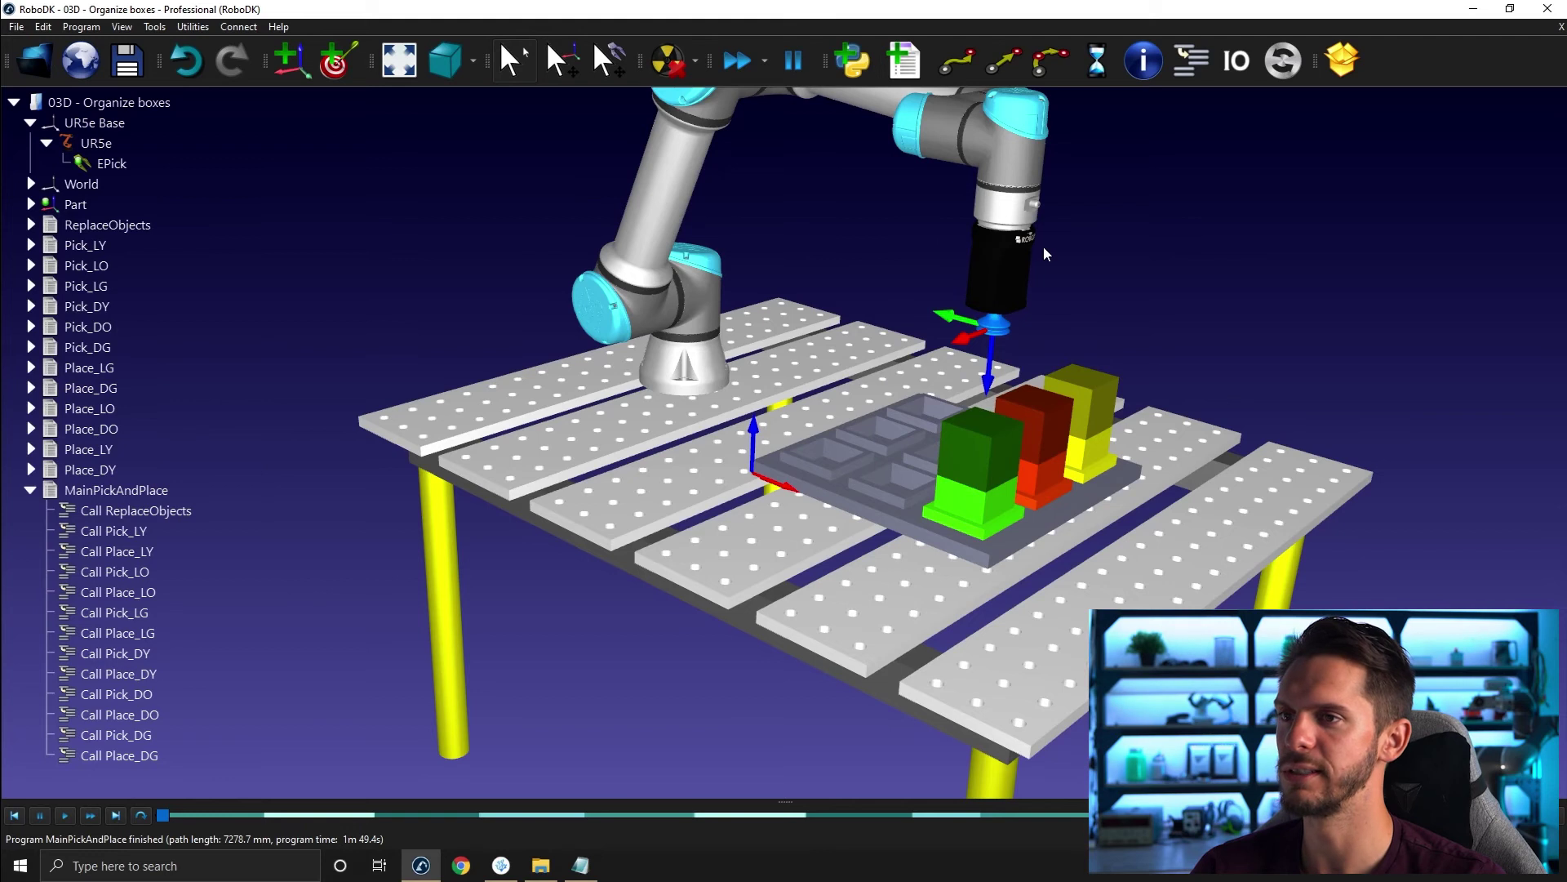
Hide the robot tool and Part reference frames, then rerun MainPickAndPlace
{"action": "right_click", "coordinate": [1009, 270]}
{"action": "left_click", "coordinate": [1030, 307]}
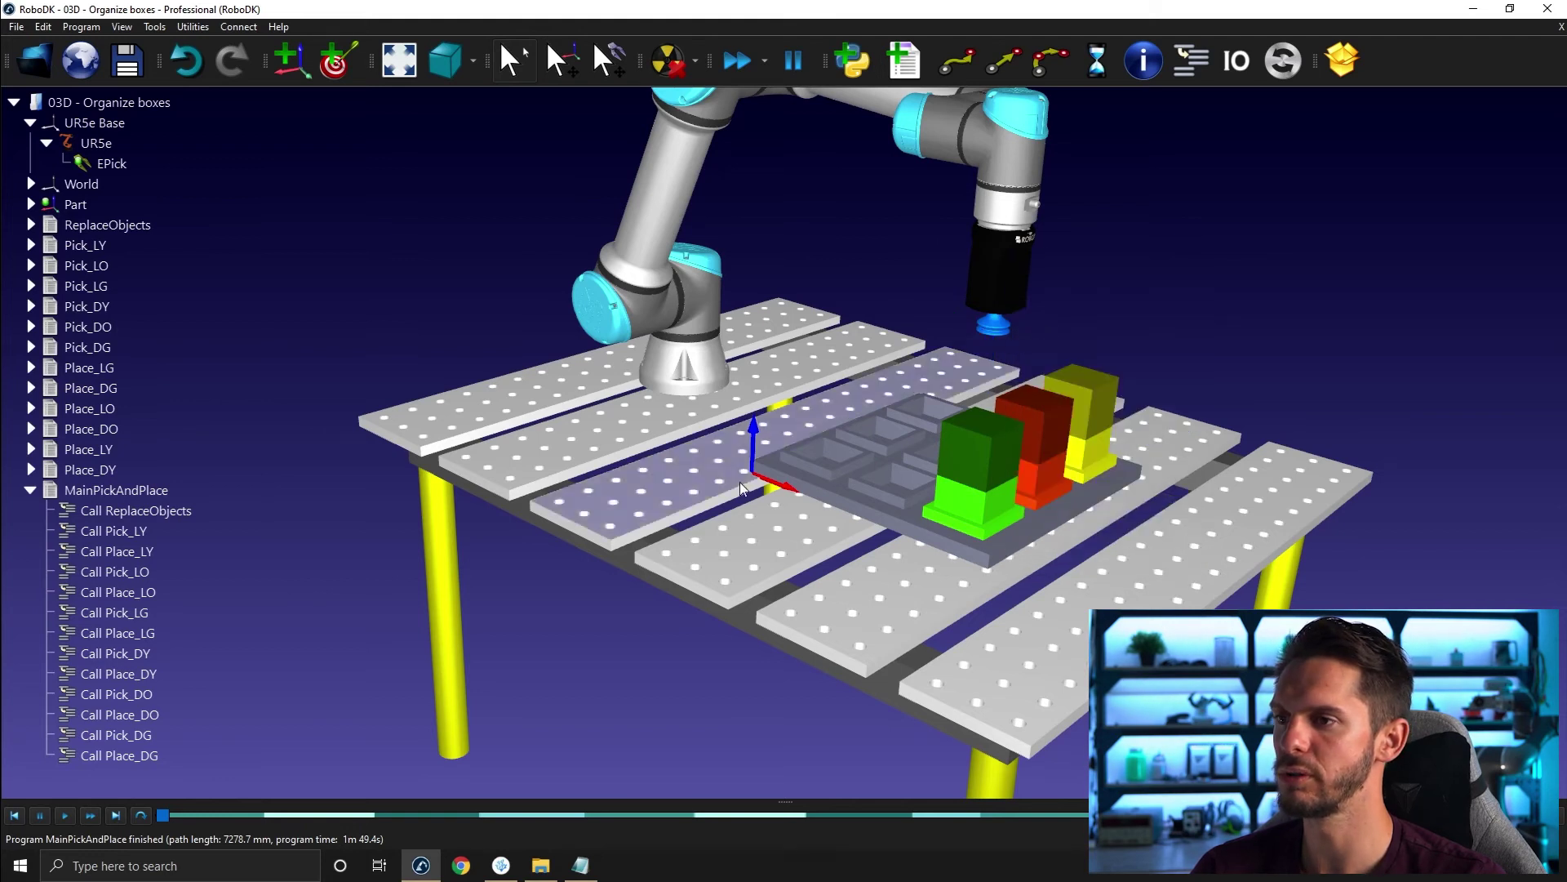
{"action": "right_click", "coordinate": [75, 204]}
{"action": "left_click", "coordinate": [122, 222]}
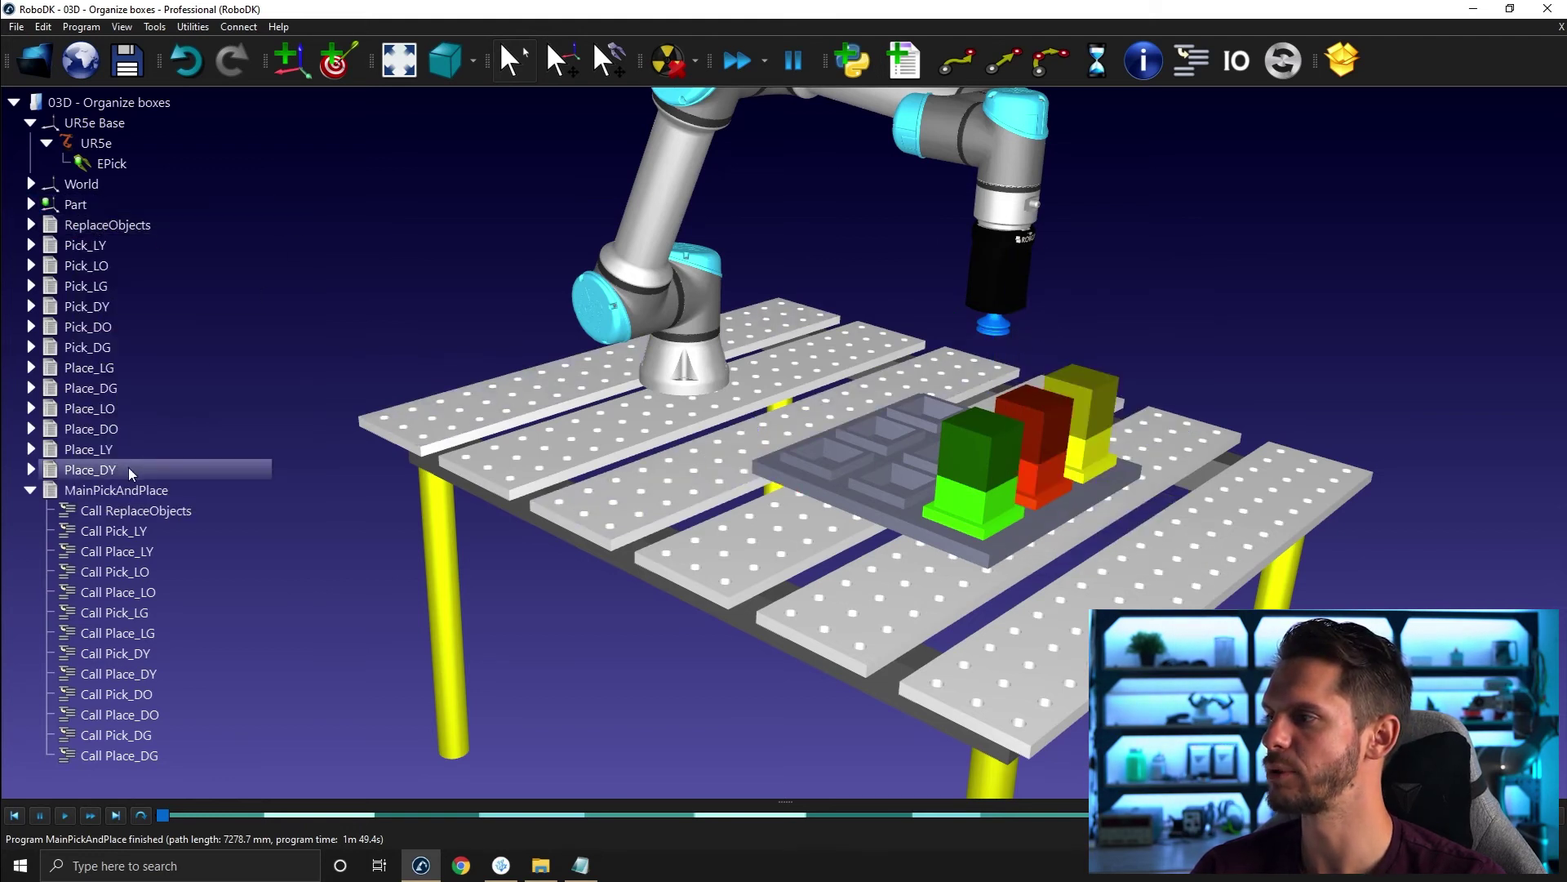
{"action": "double_click", "coordinate": [118, 490]}
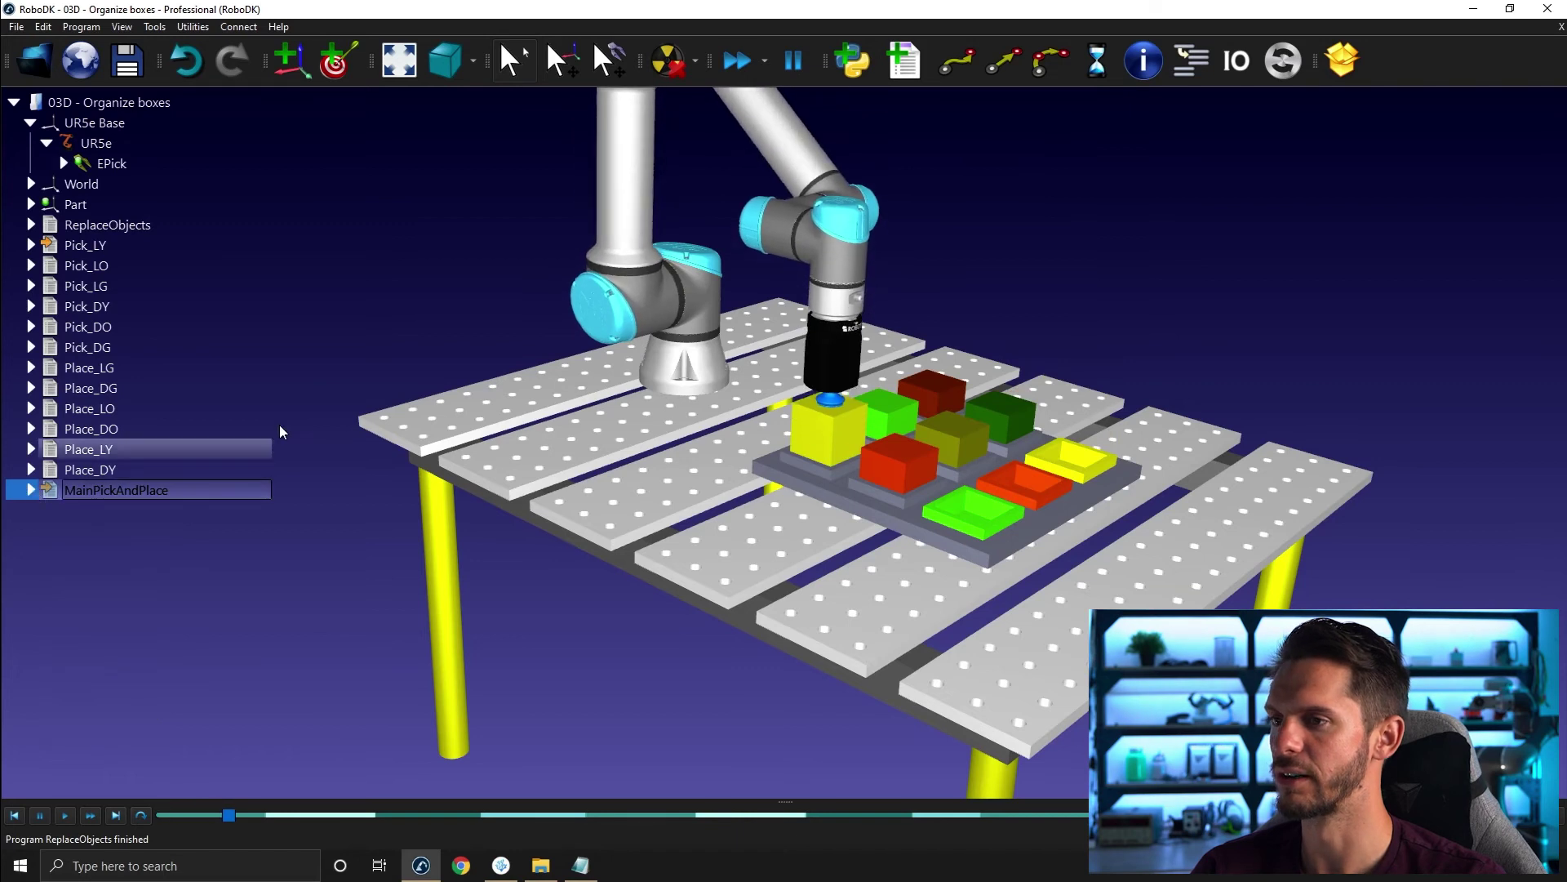
{"action": "left_click_drag", "start_coordinate": [360, 392], "coordinate": [359, 457]}
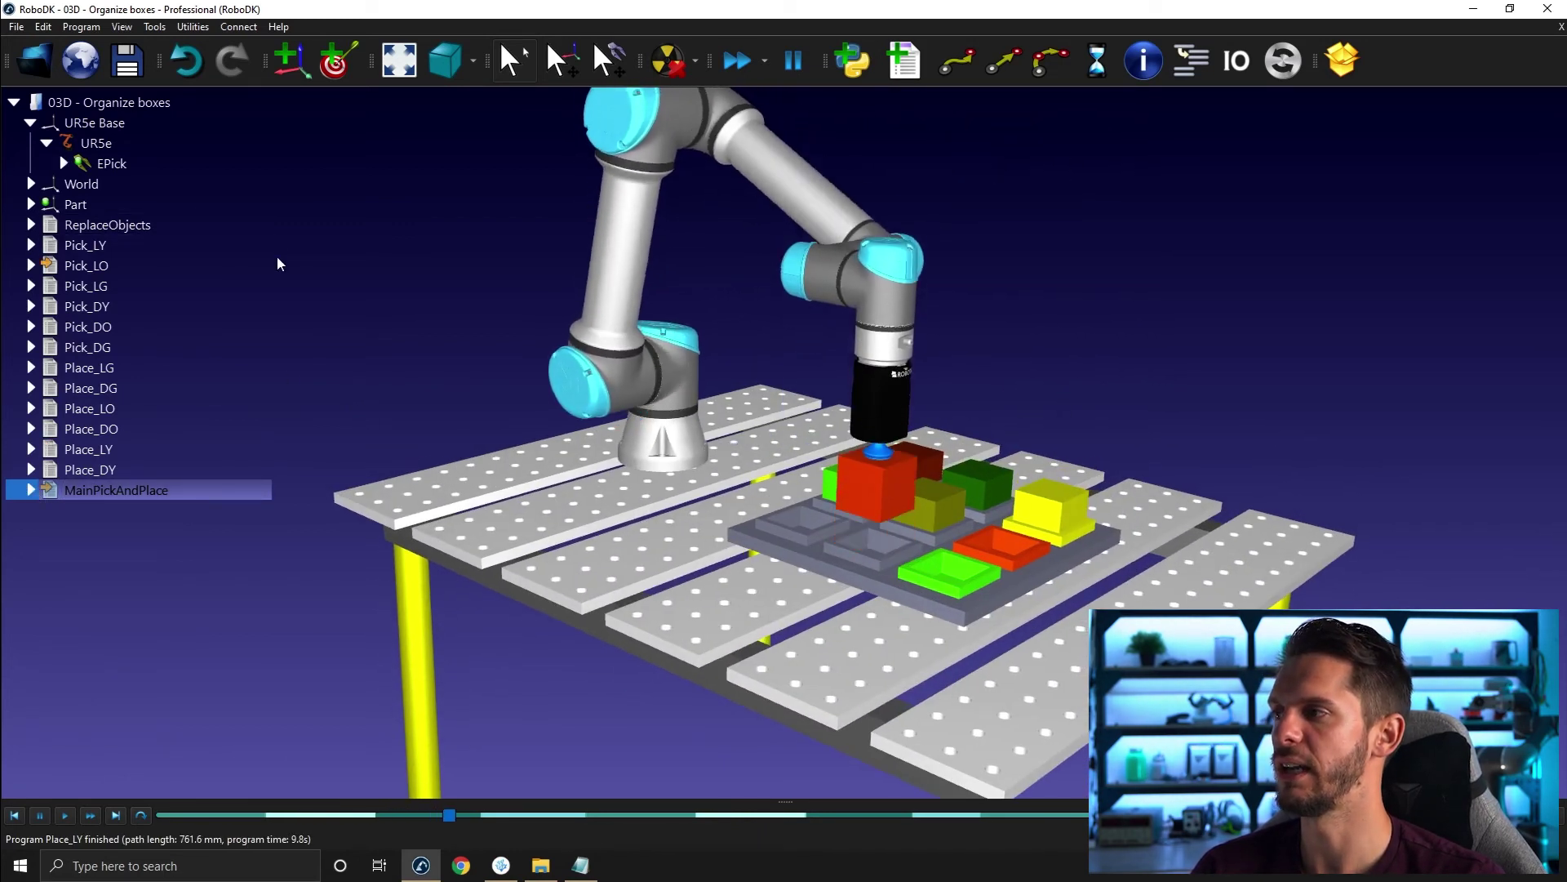
Add two folders to the station, named Pick and Place
{"action": "right_click", "coordinate": [158, 106]}
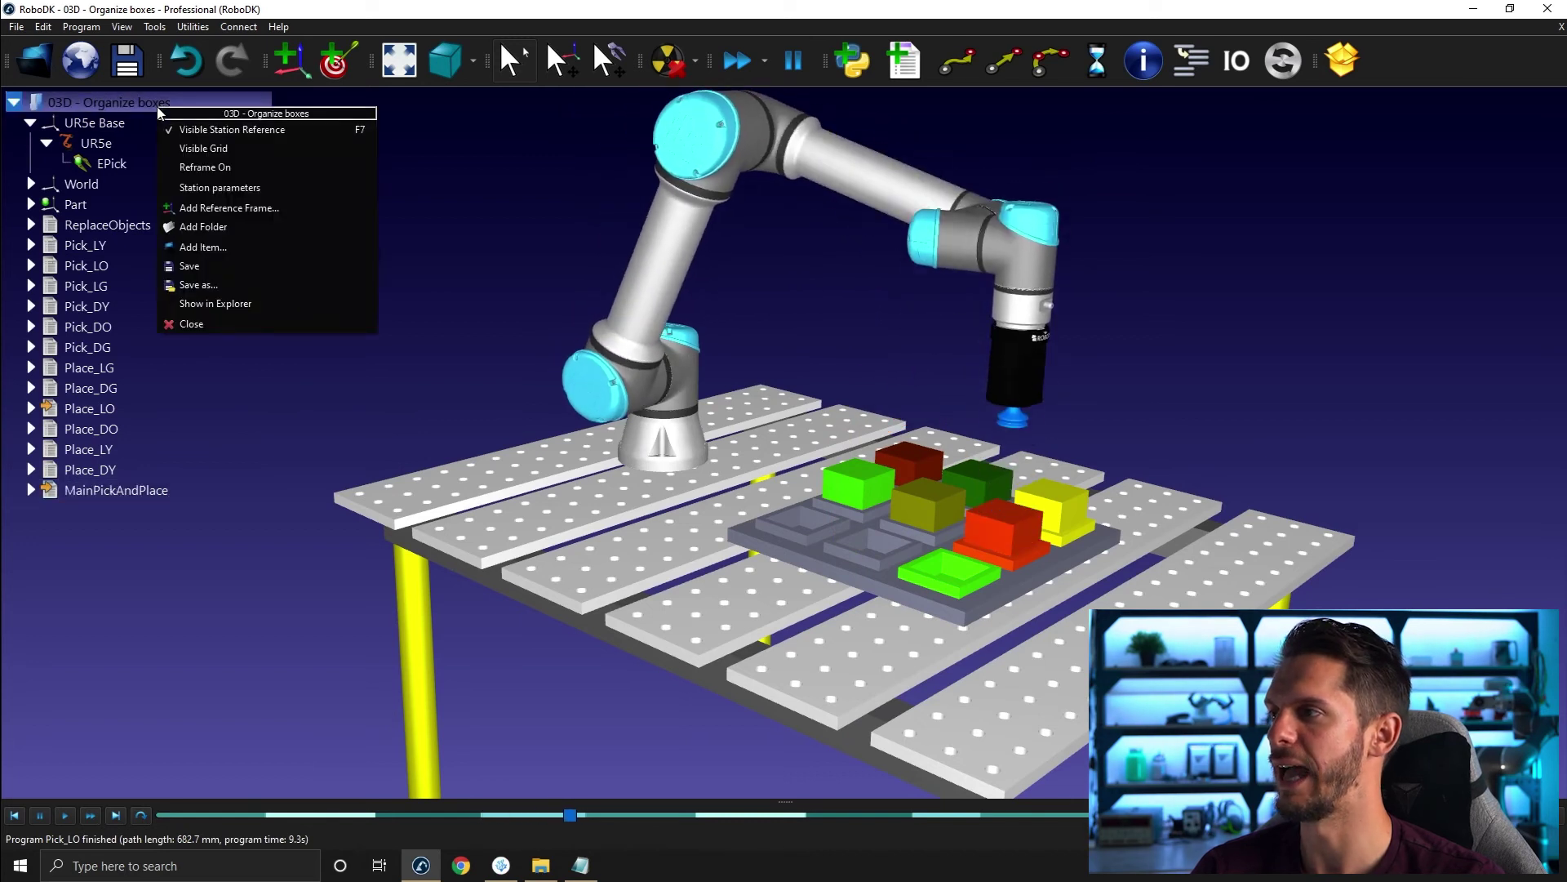
{"action": "left_click", "coordinate": [203, 227]}
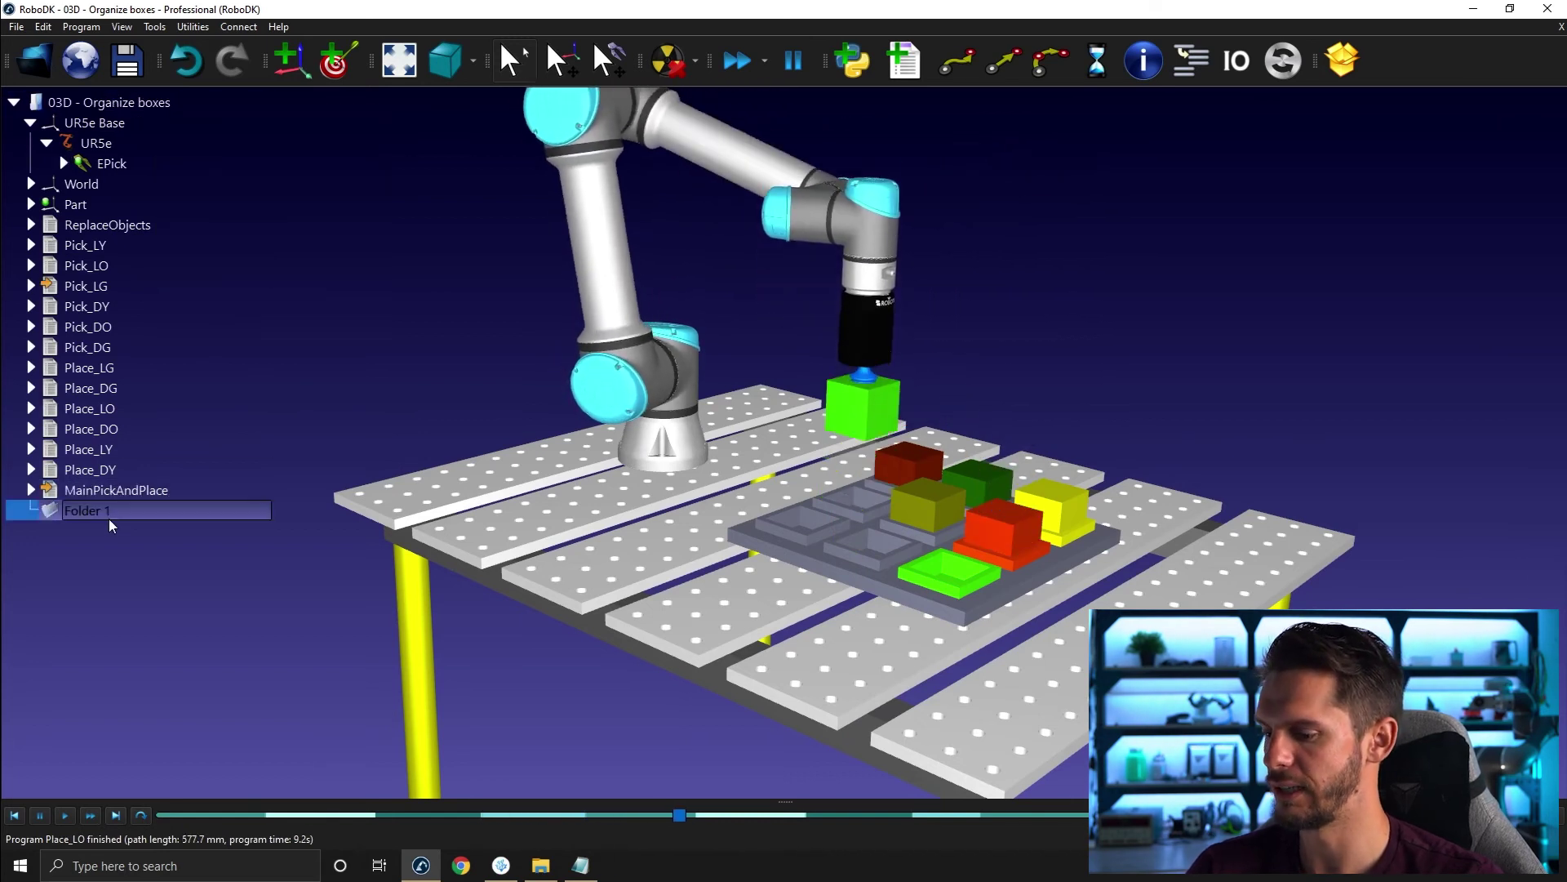
{"action": "type", "text": "Pick"}
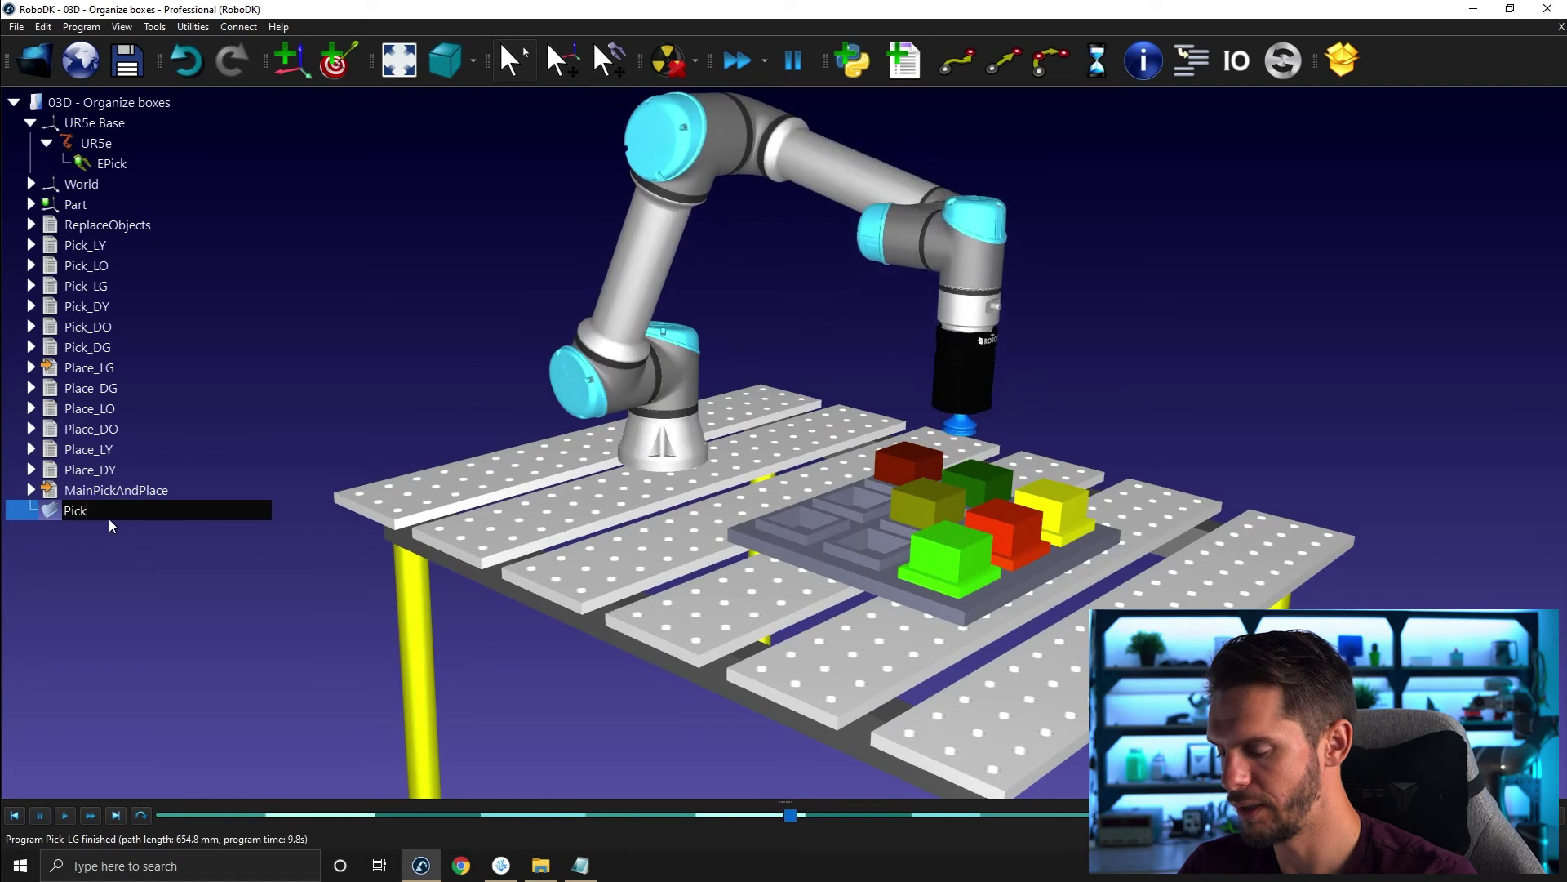
{"action": "key", "text": "Return"}
{"action": "left_click", "coordinate": [179, 107]}
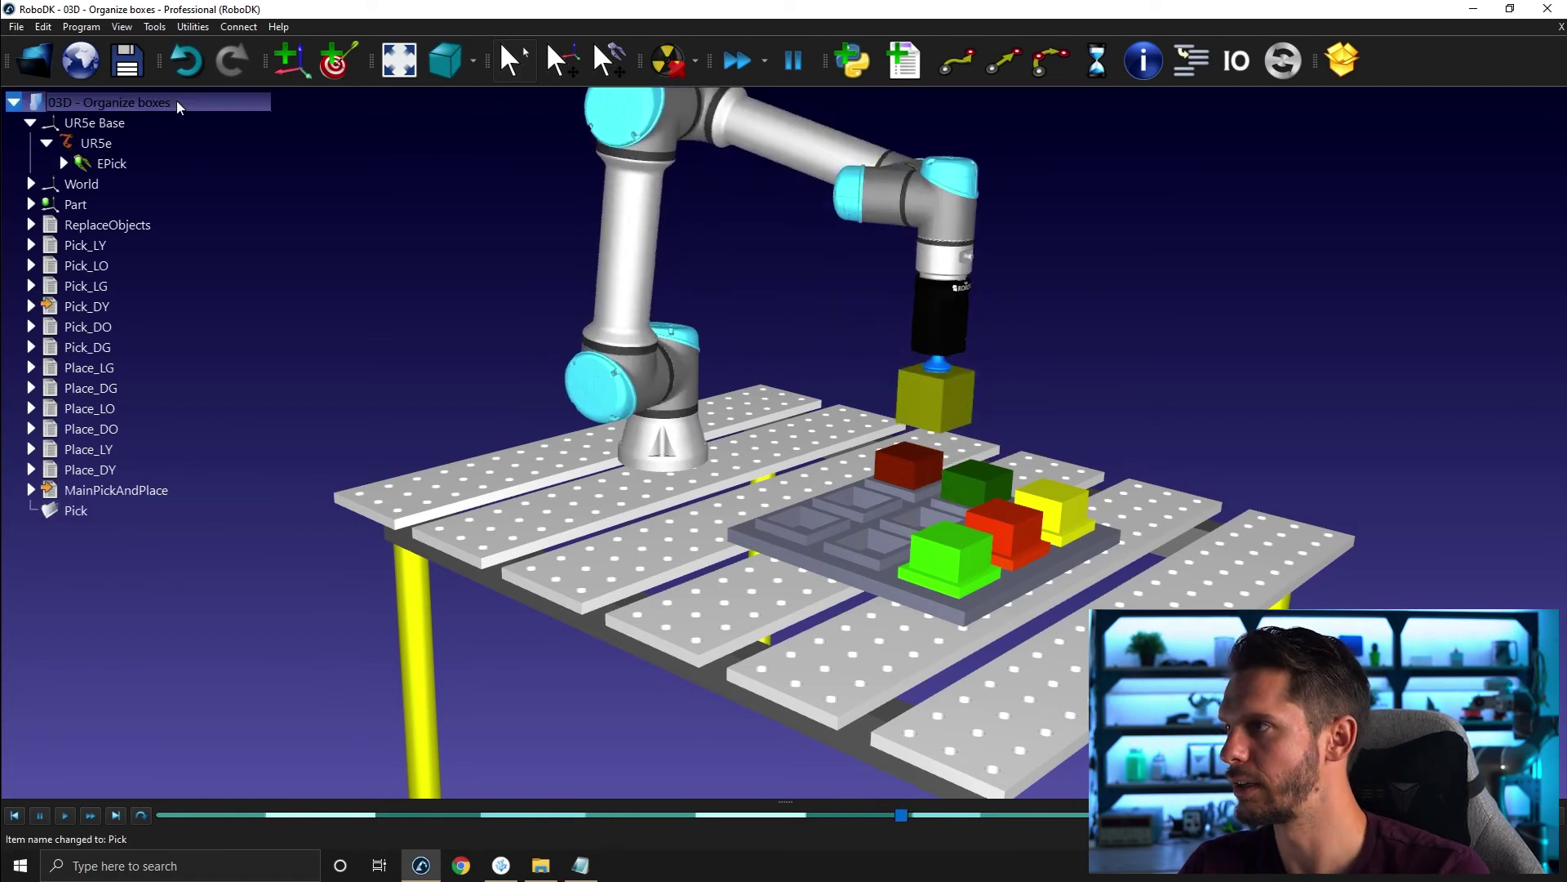
{"action": "right_click", "coordinate": [179, 107]}
{"action": "left_click", "coordinate": [216, 224]}
{"action": "left_click", "coordinate": [112, 534]}
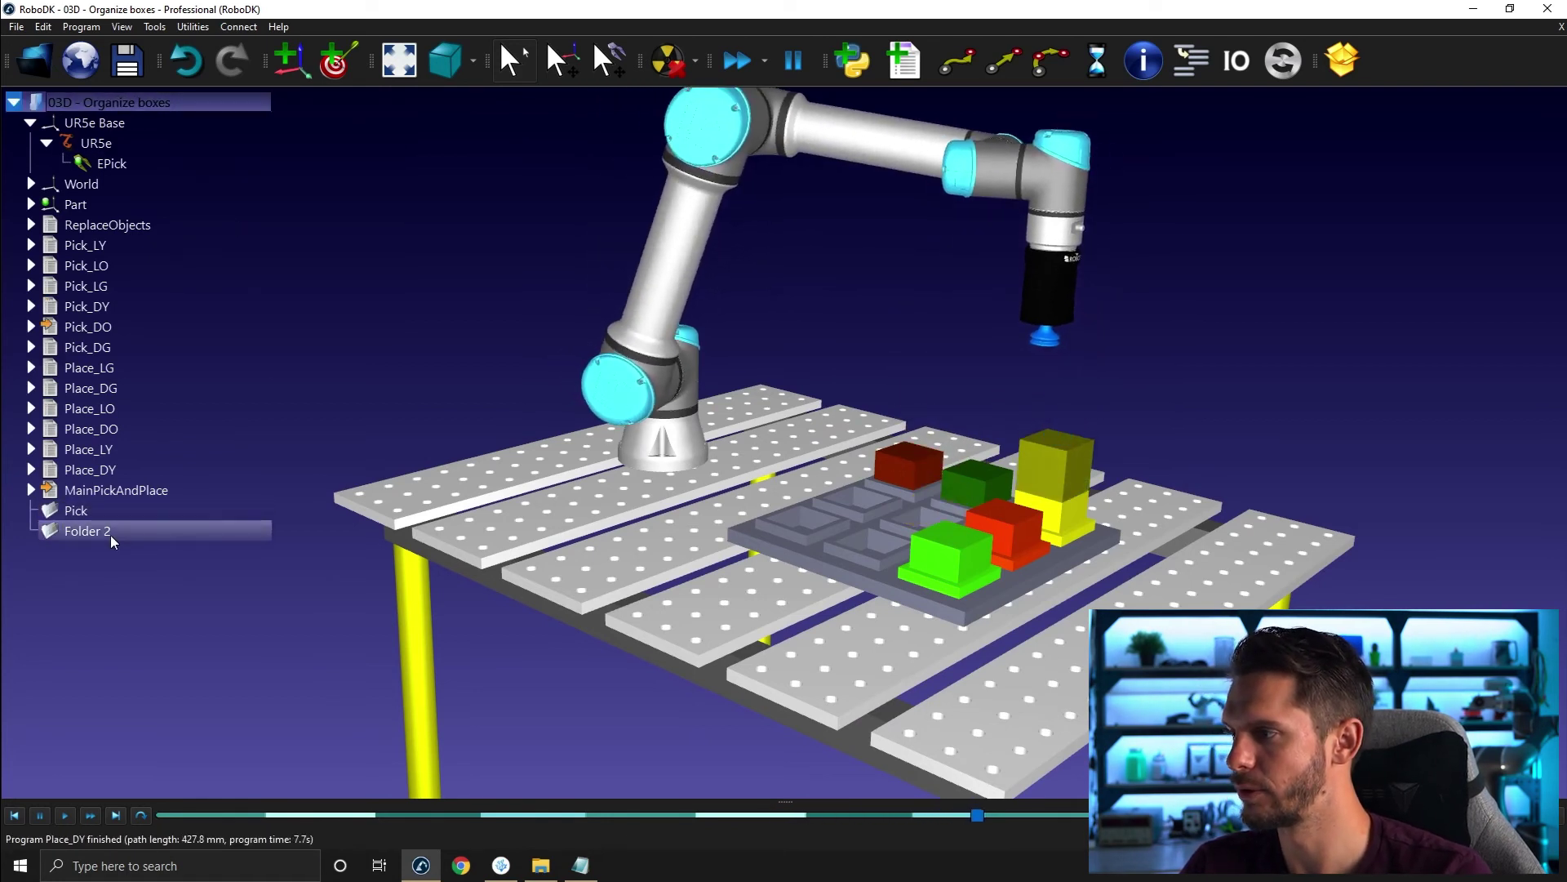
{"action": "left_click", "coordinate": [112, 534]}
{"action": "type", "text": "Plac"}
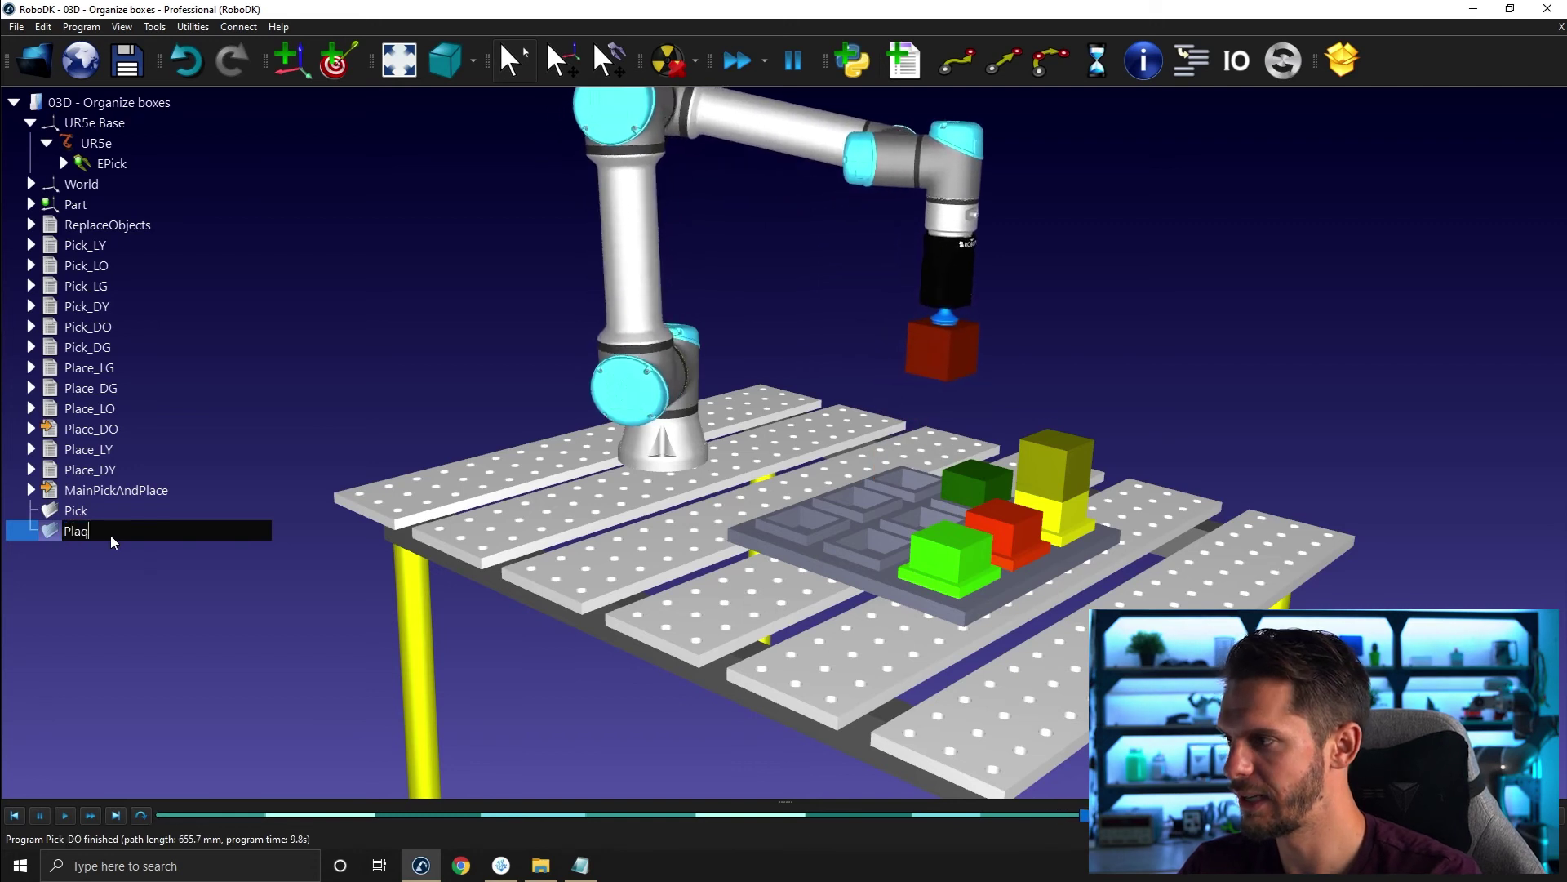
{"action": "type", "text": "e"}
{"action": "key", "text": "Return"}
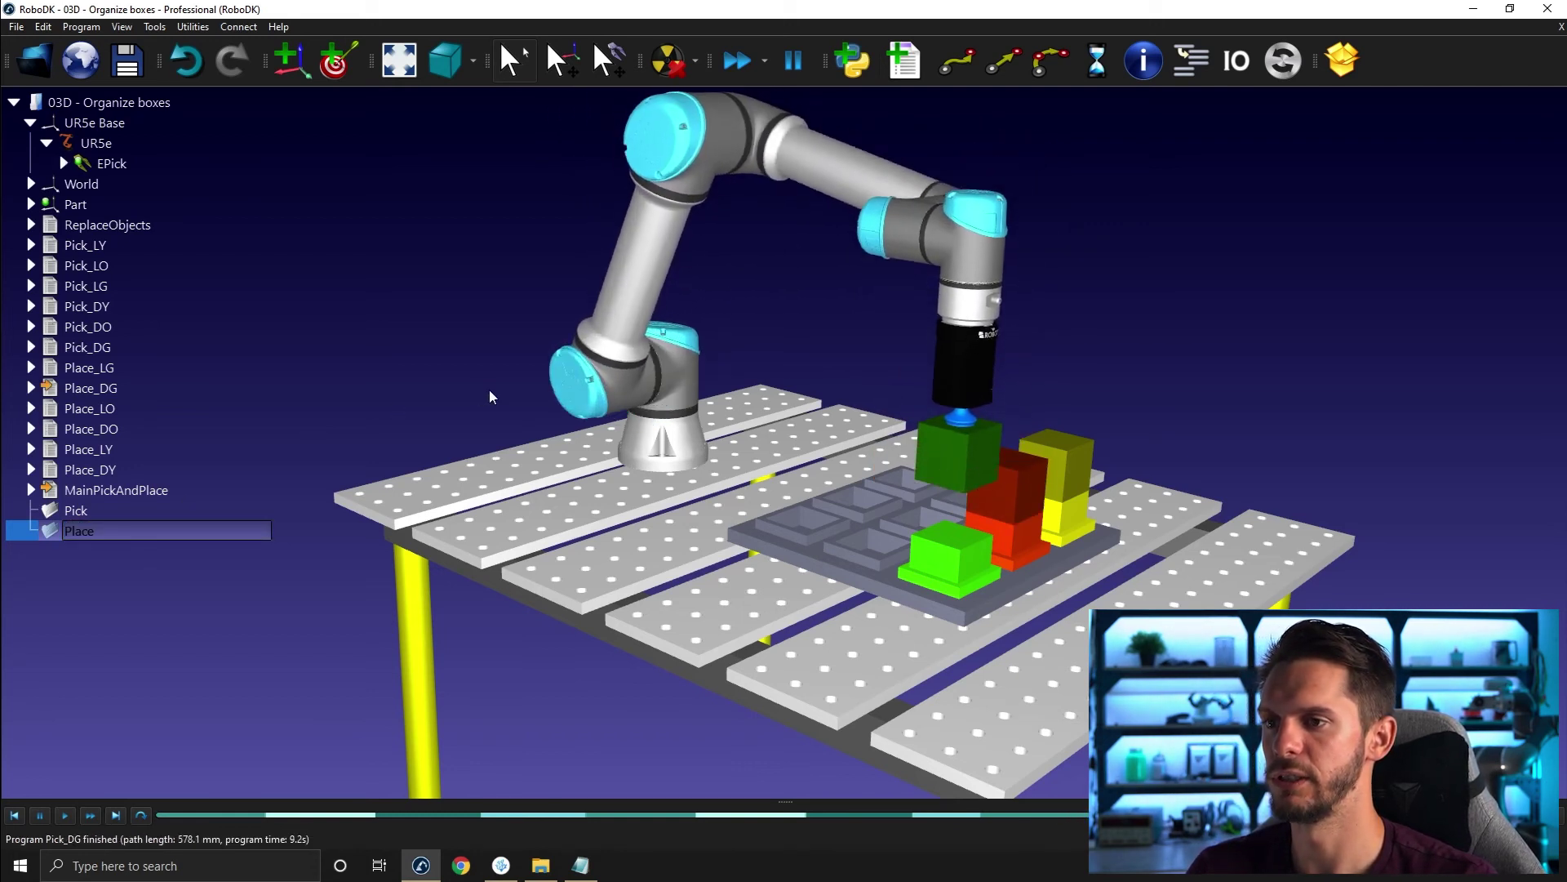
Move the six Place_ programs into Place and nest the six Pick_ programs inside Pick
{"action": "left_click", "coordinate": [119, 376], "text": "shift"}
{"action": "left_click_drag", "start_coordinate": [101, 469], "coordinate": [104, 535]}
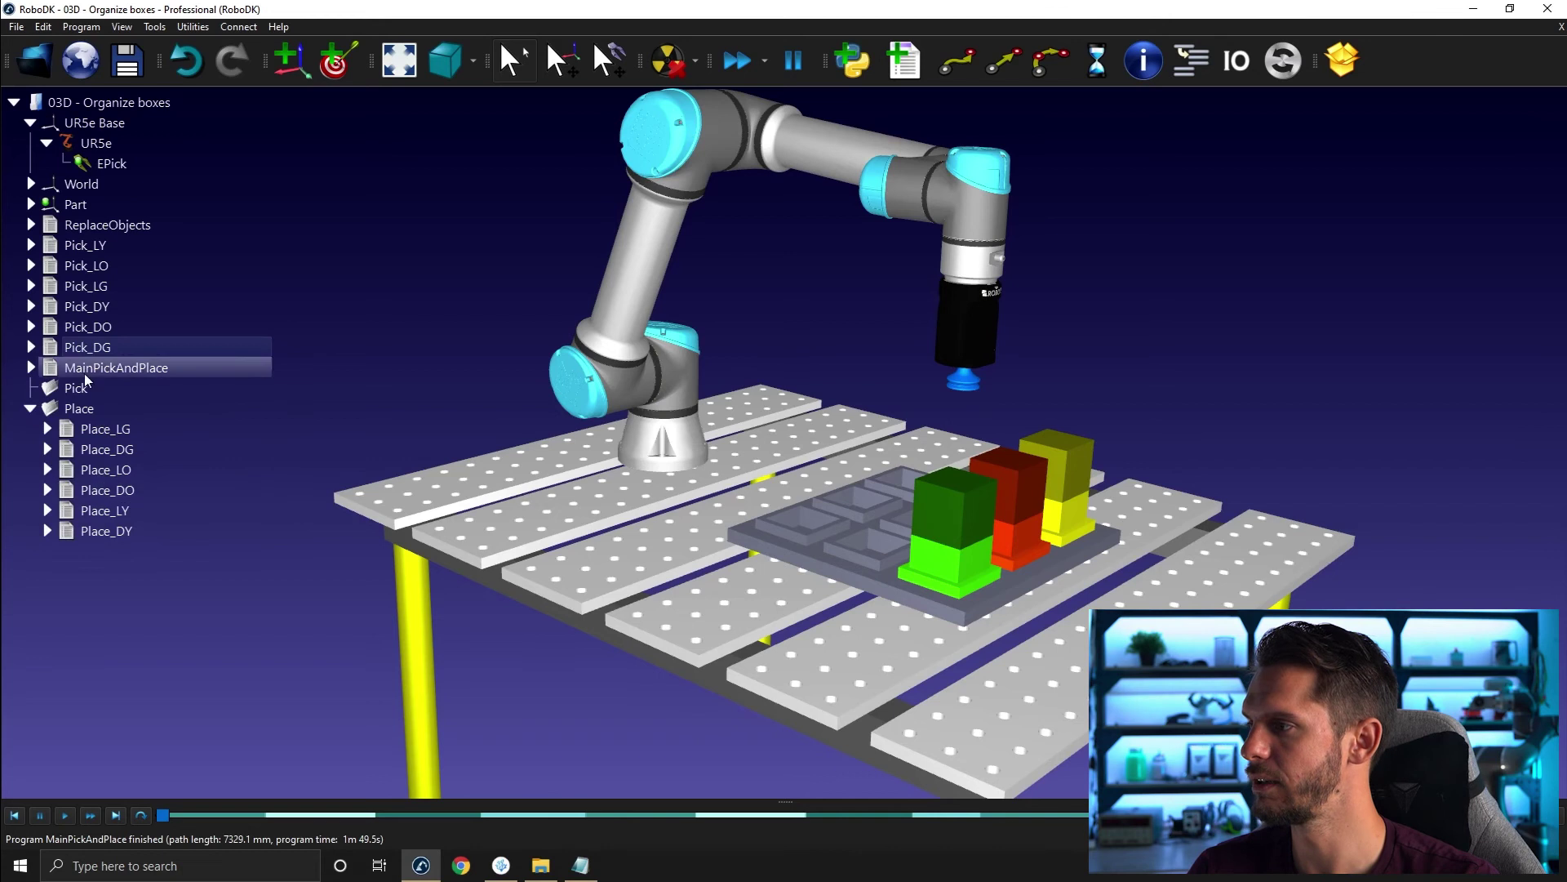
{"action": "left_click", "coordinate": [30, 409]}
{"action": "left_click", "coordinate": [91, 245], "text": "shift"}
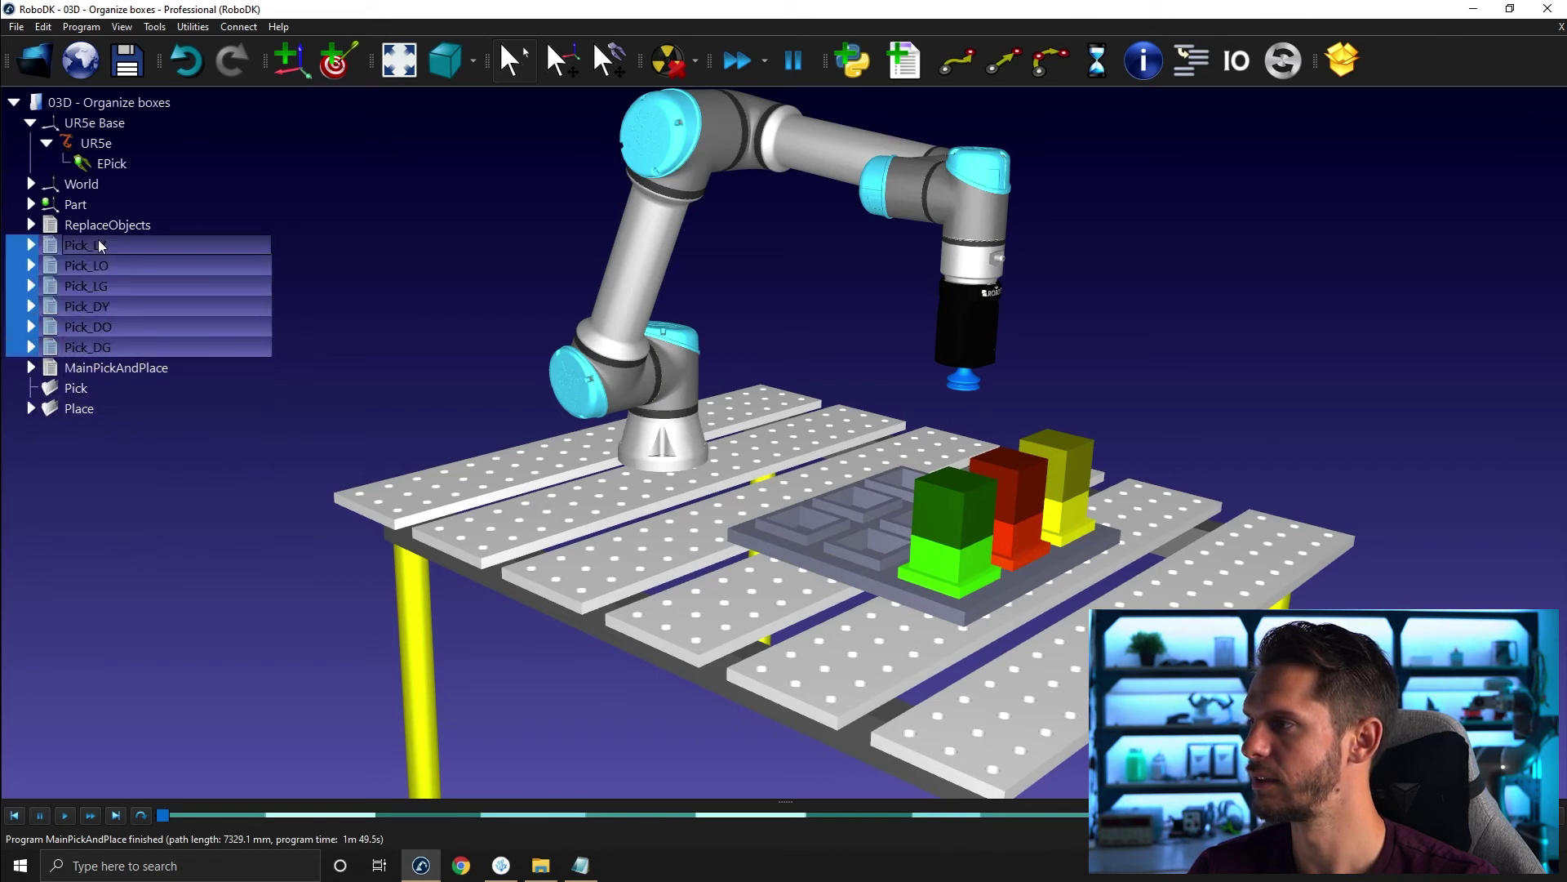
{"action": "left_click_drag", "start_coordinate": [91, 245], "coordinate": [104, 393]}
{"action": "left_click", "coordinate": [81, 292]}
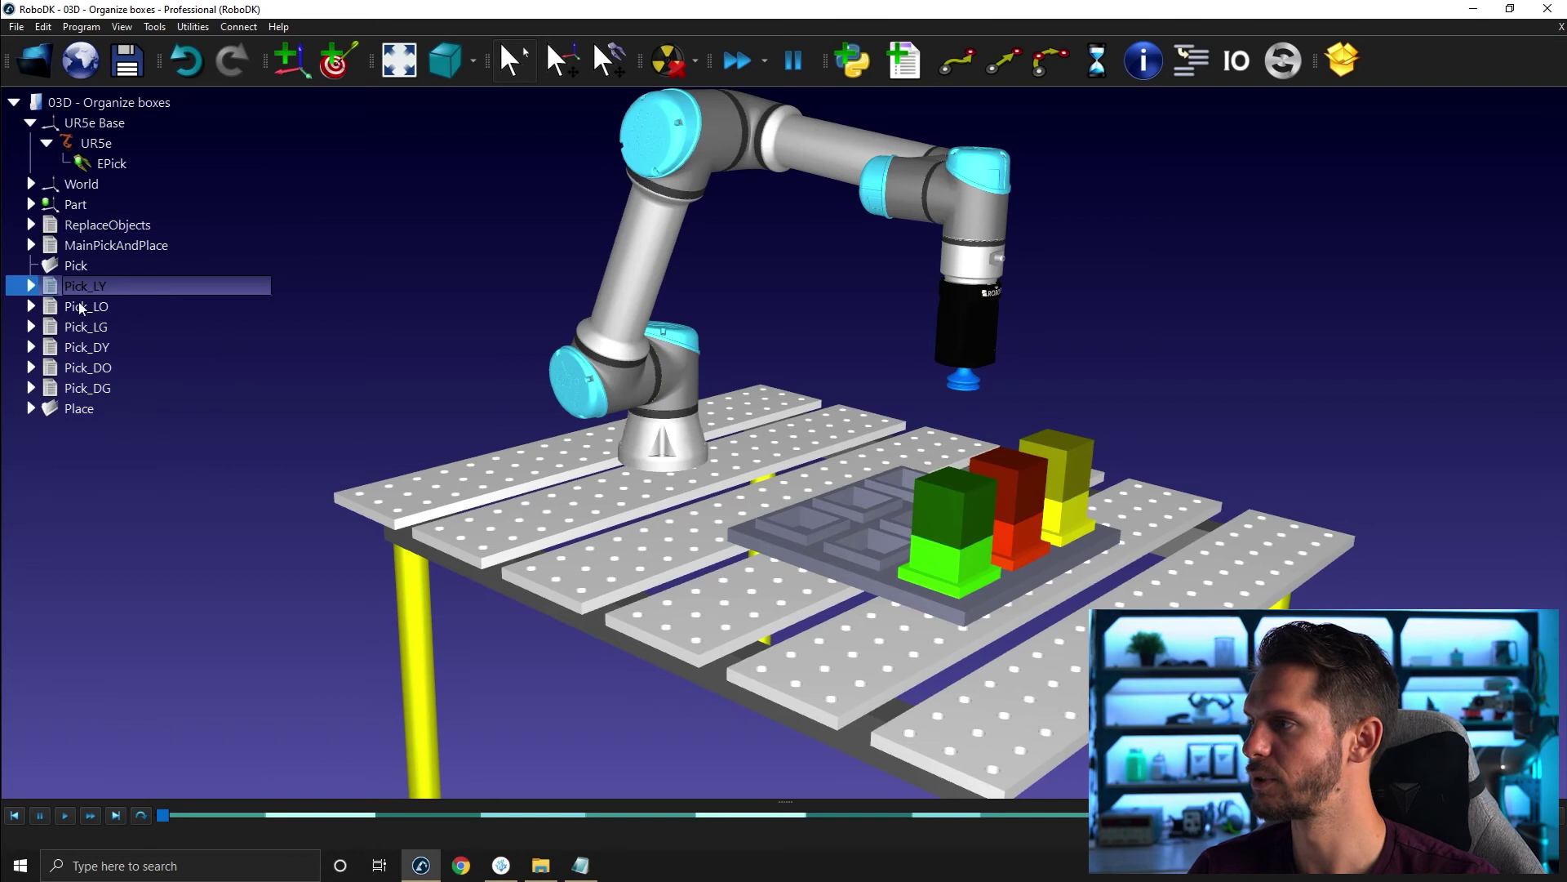
{"action": "left_click", "coordinate": [96, 390], "text": "shift"}
{"action": "left_click_drag", "start_coordinate": [85, 287], "coordinate": [124, 273]}
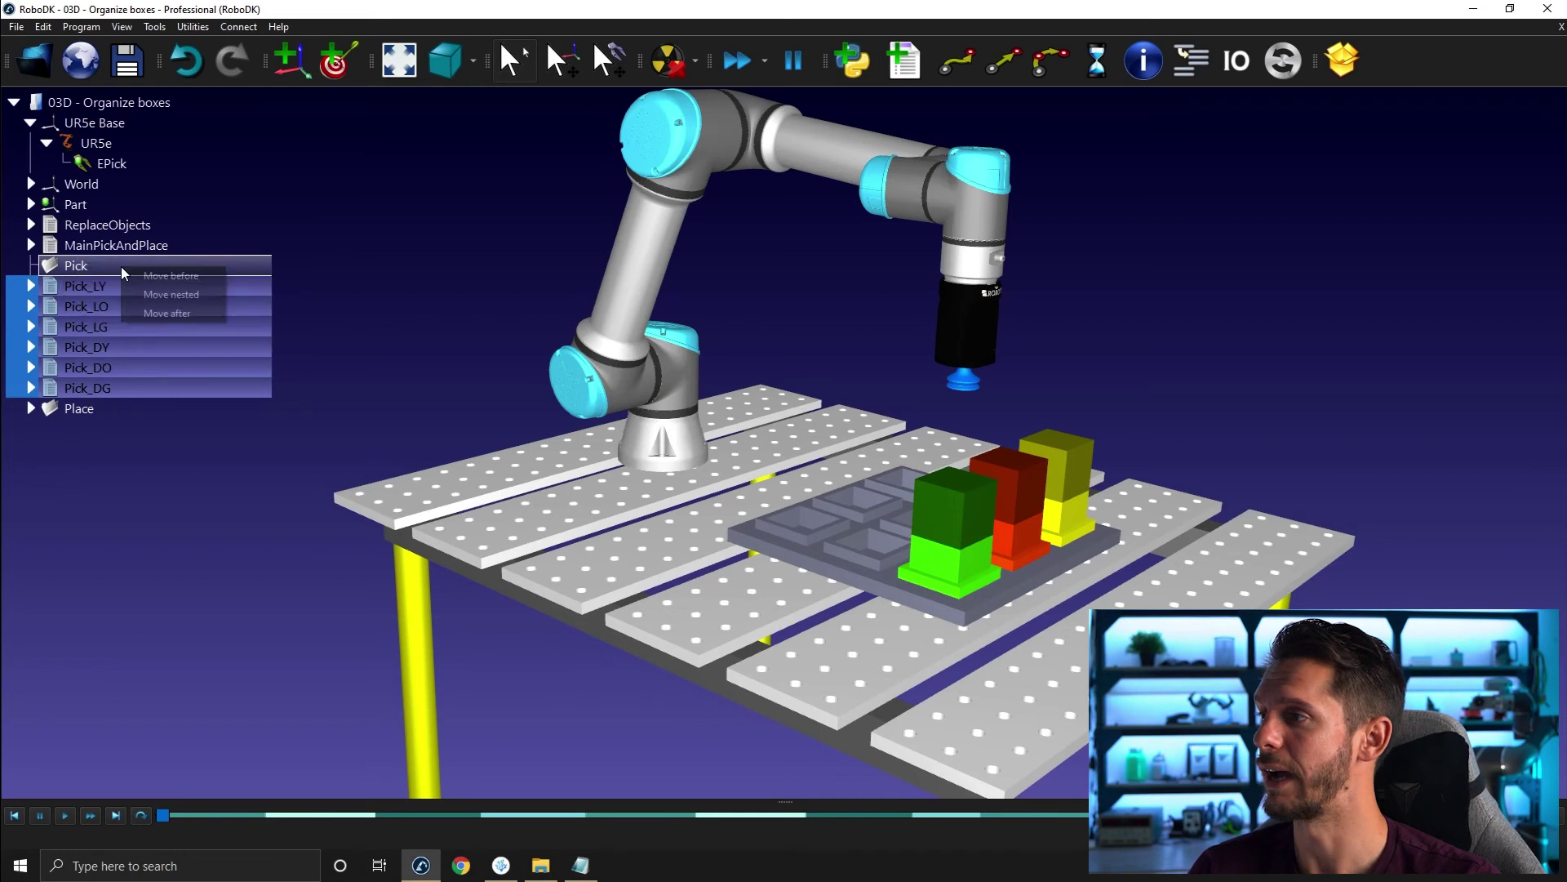
{"action": "left_click", "coordinate": [168, 294]}
Select the Pick and Place folders and rerun MainPickAndPlace
{"action": "left_click", "coordinate": [32, 268]}
{"action": "left_click", "coordinate": [33, 285], "text": "ctrl"}
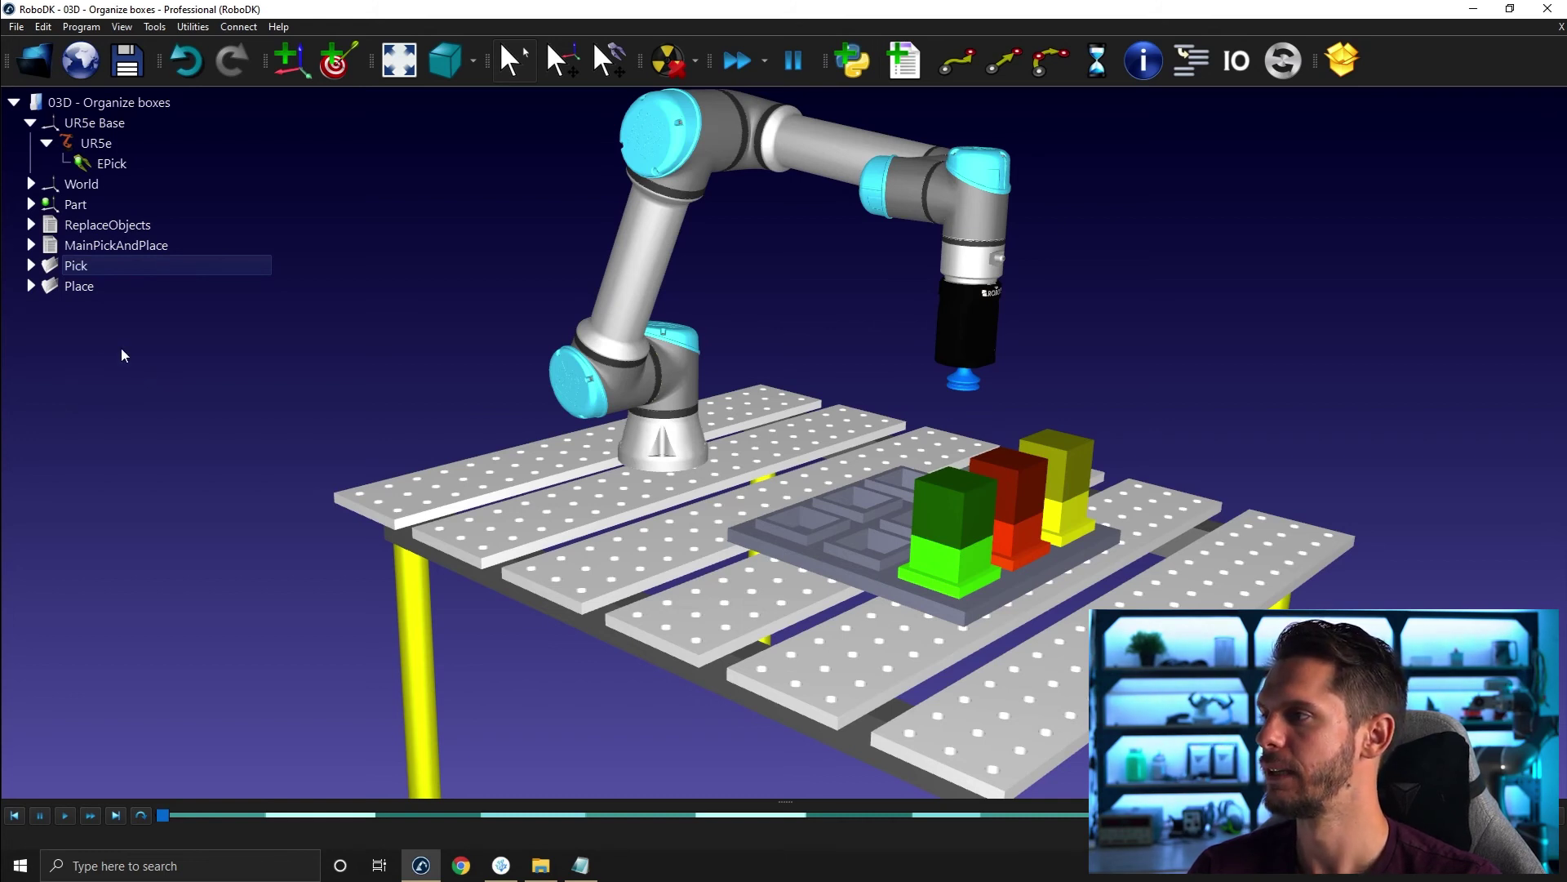
{"action": "double_click", "coordinate": [96, 248]}
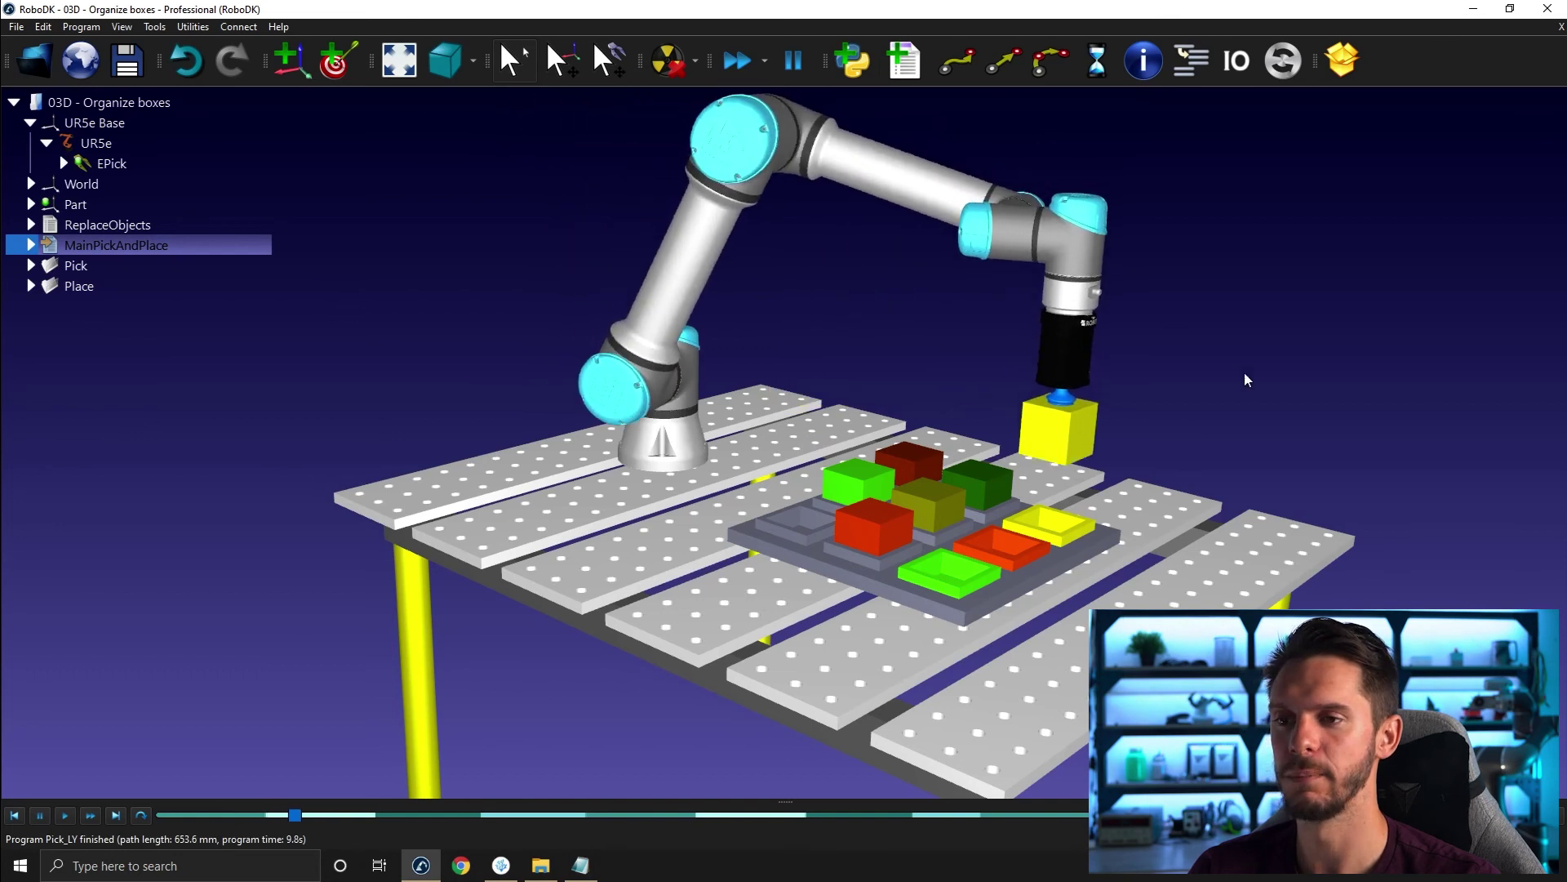
Pan the 3D view slightly left while MainPickAndPlace resets and sorts the boxes
{"action": "middle_click_drag", "start_coordinate": [550, 325], "coordinate": [523, 318]}
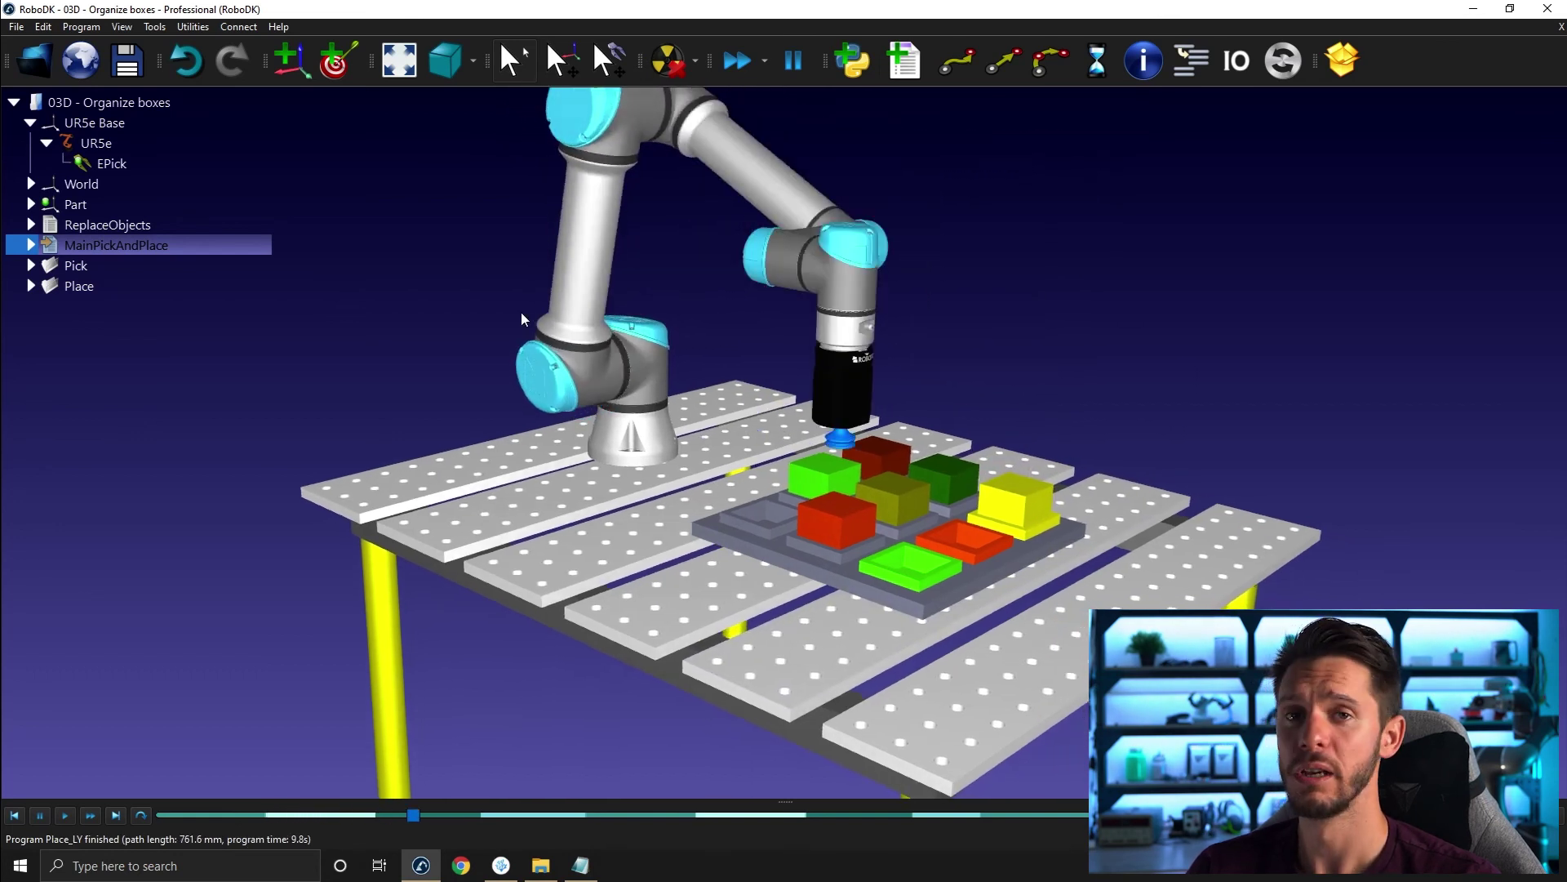